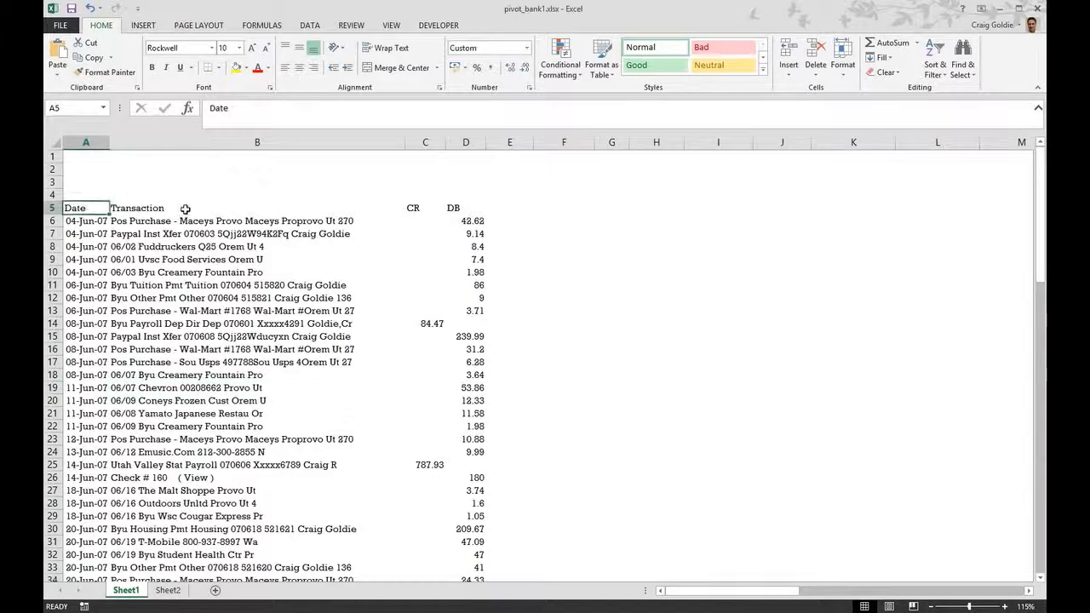
Step: Start a PivotTable at cell F5, using the bank transactions in Sheet1 range A5:D46 as its source
{"action": "left_click", "coordinate": [419, 208]}
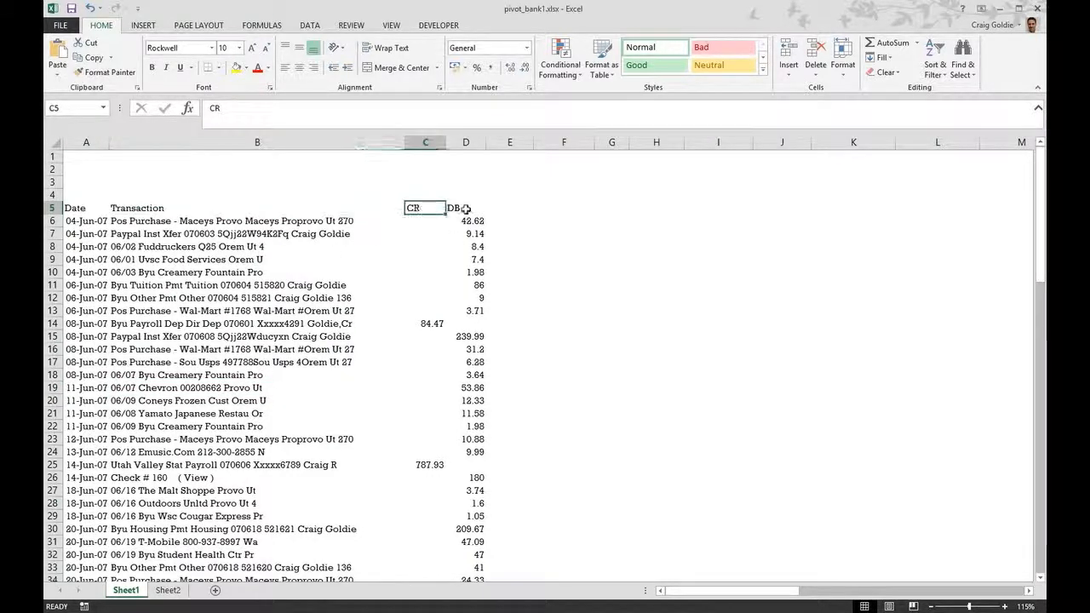
{"action": "left_click", "coordinate": [465, 208]}
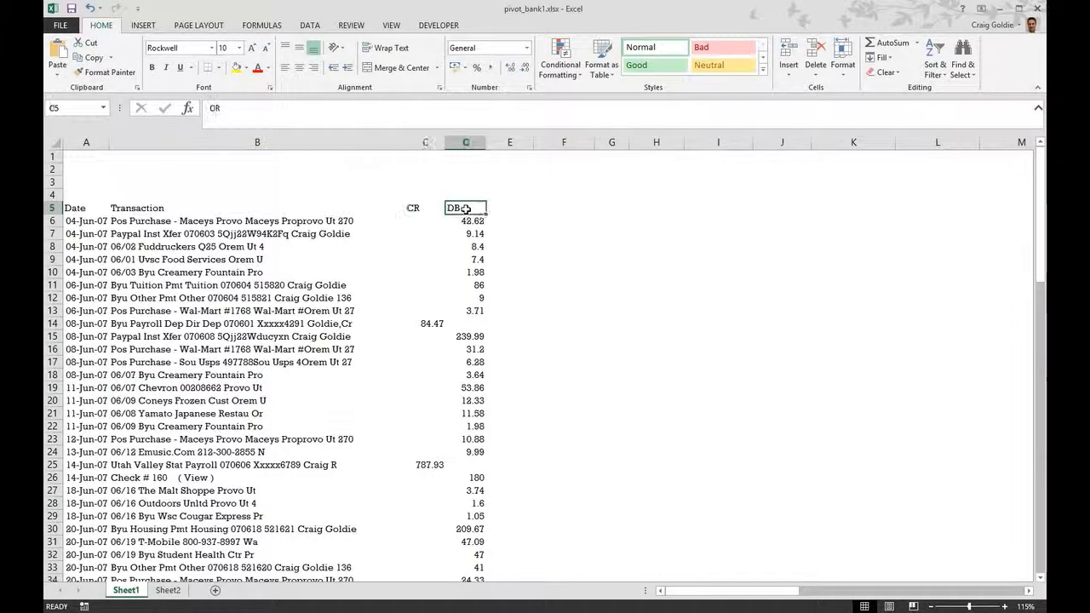
{"action": "left_click", "coordinate": [545, 207]}
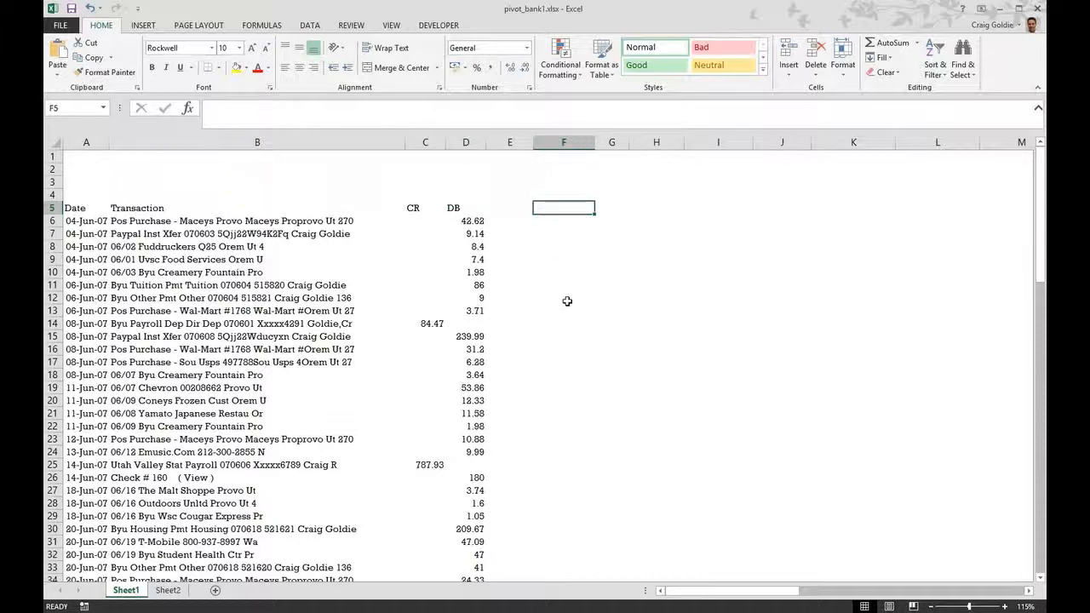
{"action": "left_click", "coordinate": [144, 25]}
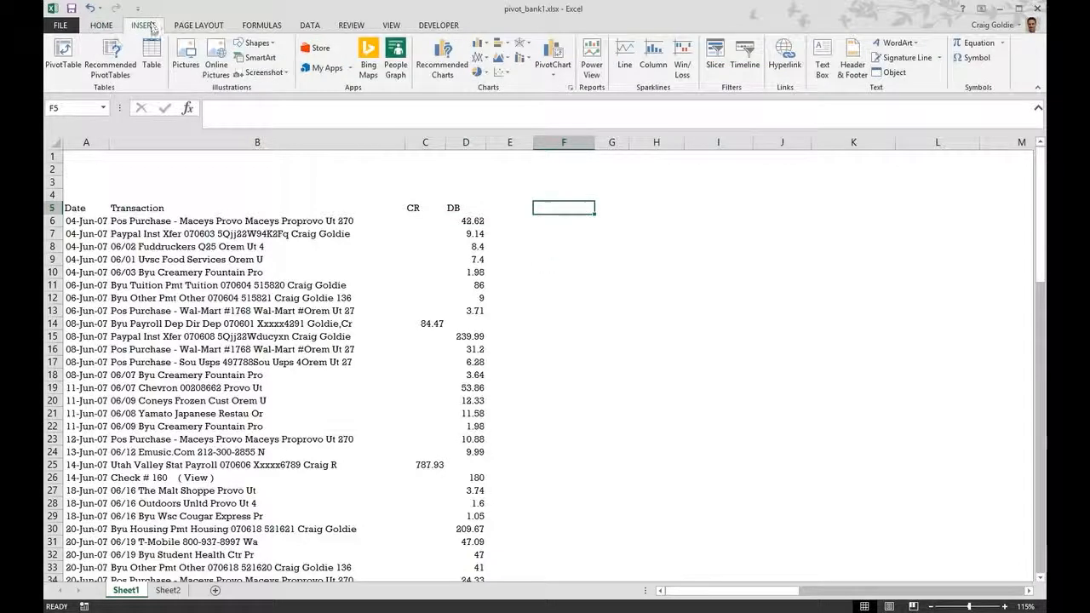
{"action": "left_click", "coordinate": [62, 54]}
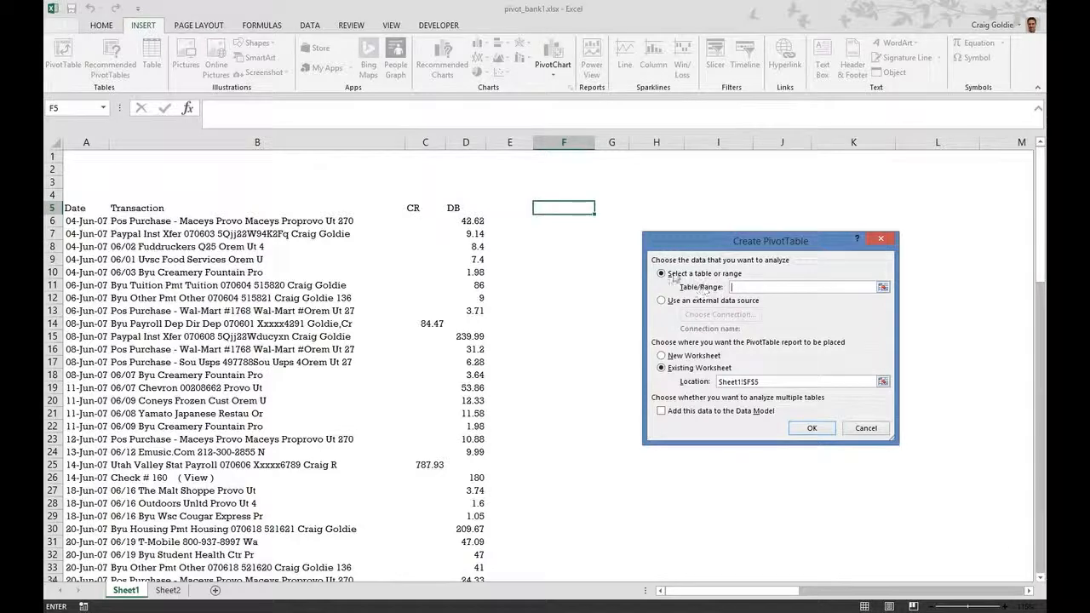
{"action": "left_click_drag", "start_coordinate": [76, 208], "coordinate": [476, 566]}
{"action": "scroll", "coordinate": [350, 427], "scroll_direction": "up", "scroll_amount": 5}
{"action": "scroll", "coordinate": [361, 221], "scroll_direction": "down", "scroll_amount": 5}
{"action": "scroll", "coordinate": [360, 222], "scroll_direction": "up", "scroll_amount": 5}
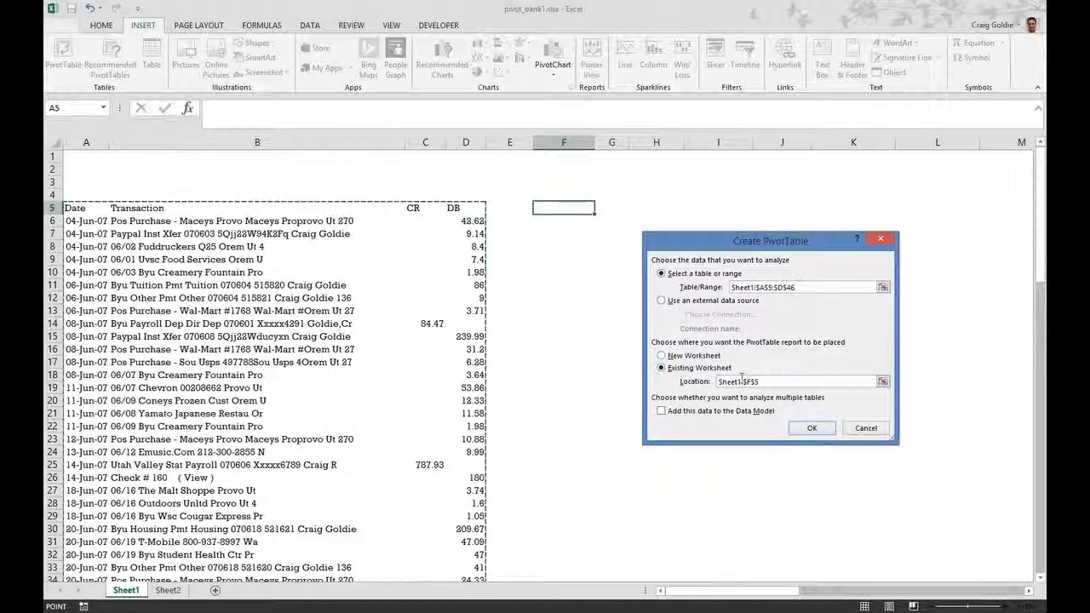
Step: Set the PivotTable's location to cell F5 of the existing worksheet and create it
{"action": "left_click", "coordinate": [766, 371]}
{"action": "left_click", "coordinate": [769, 382]}
{"action": "left_click", "coordinate": [579, 209]}
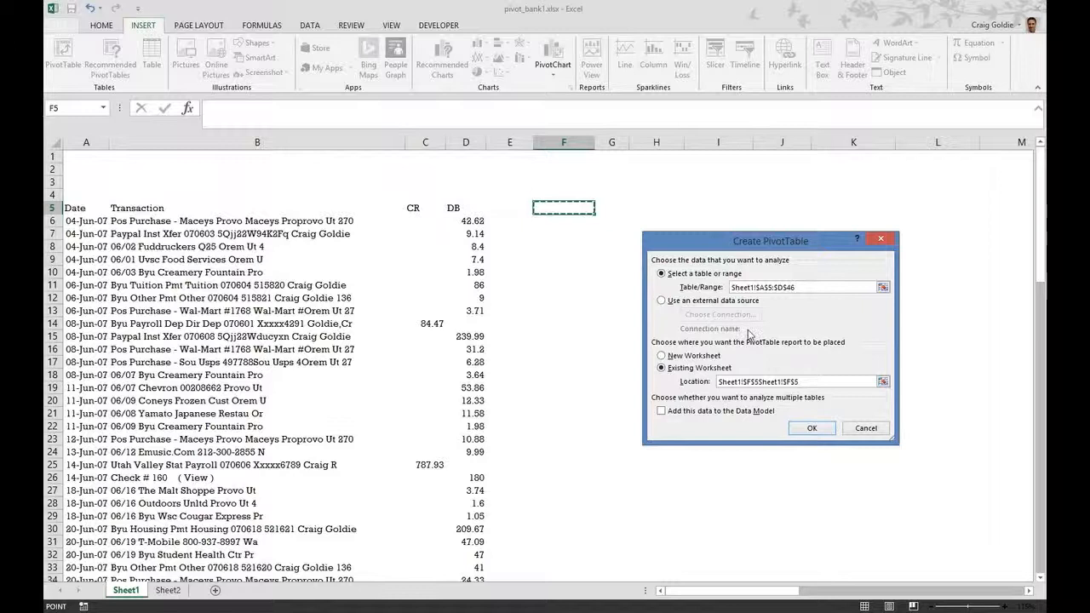
{"action": "left_click_drag", "start_coordinate": [819, 383], "coordinate": [677, 309]}
{"action": "left_click", "coordinate": [554, 208]}
{"action": "left_click", "coordinate": [811, 429]}
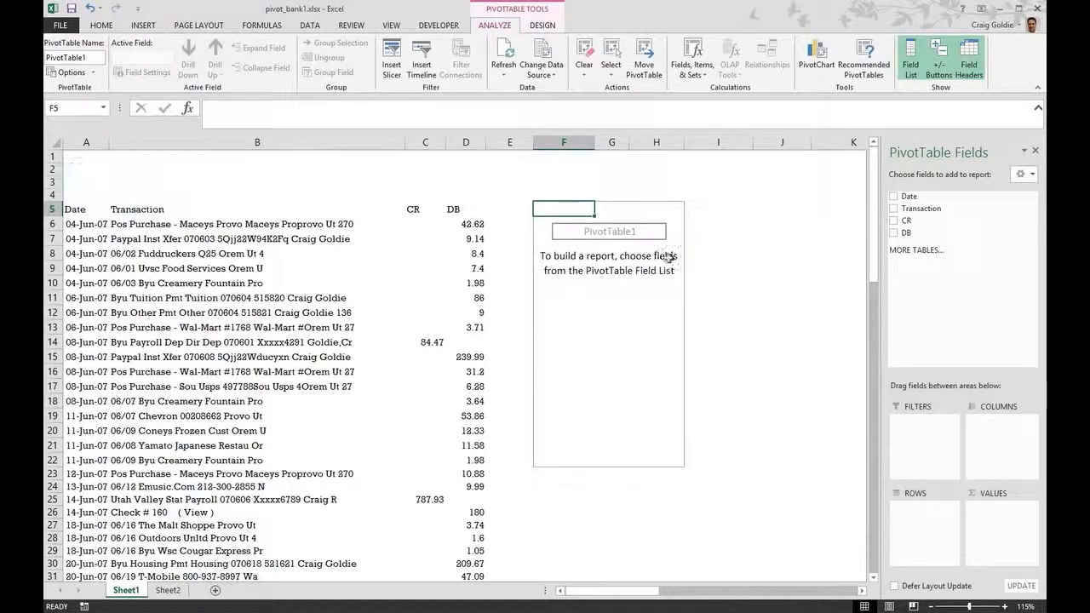
Step: Add the CR field to the PivotTable's values
{"action": "left_click_drag", "start_coordinate": [85, 212], "coordinate": [472, 212]}
{"action": "left_click", "coordinate": [653, 299]}
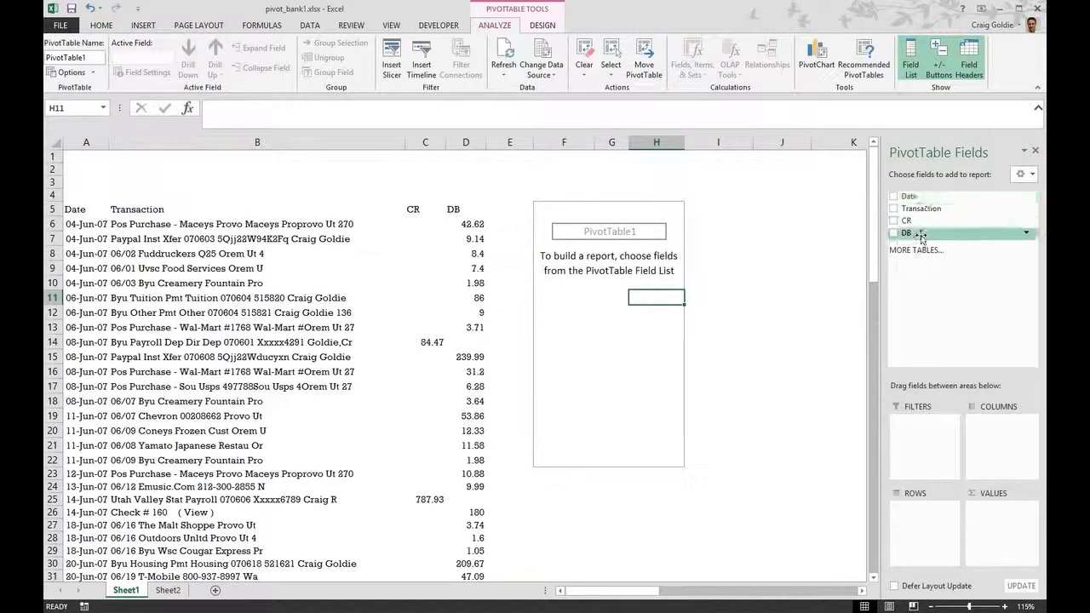
{"action": "left_click_drag", "start_coordinate": [913, 222], "coordinate": [917, 262]}
{"action": "left_click_drag", "start_coordinate": [917, 366], "coordinate": [994, 526]}
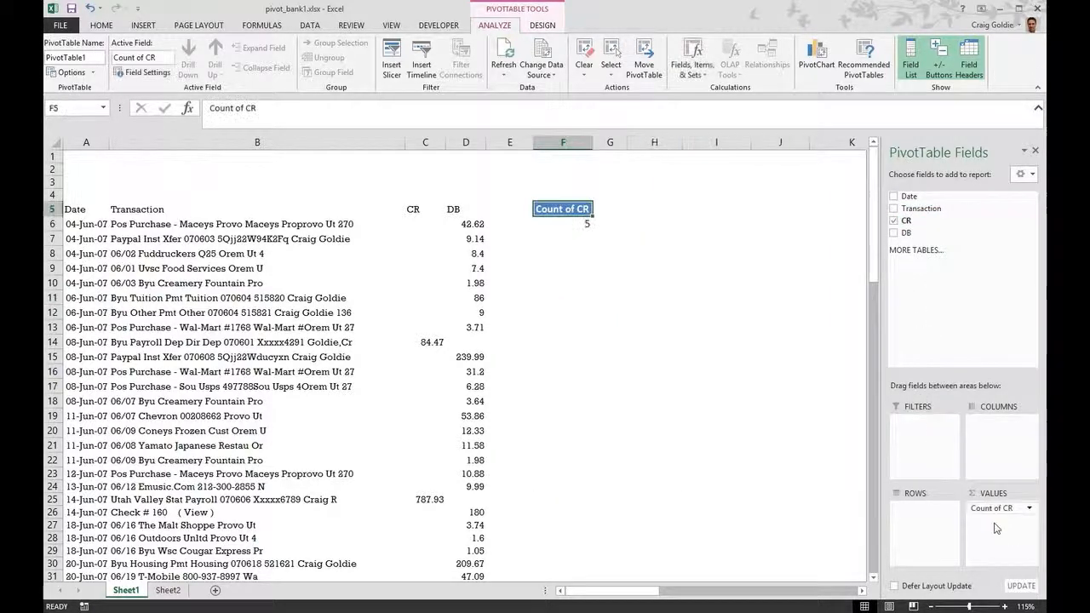
Step: Compare the PivotTable's count of CR with the individual credit entries in column C
{"action": "left_click", "coordinate": [584, 227]}
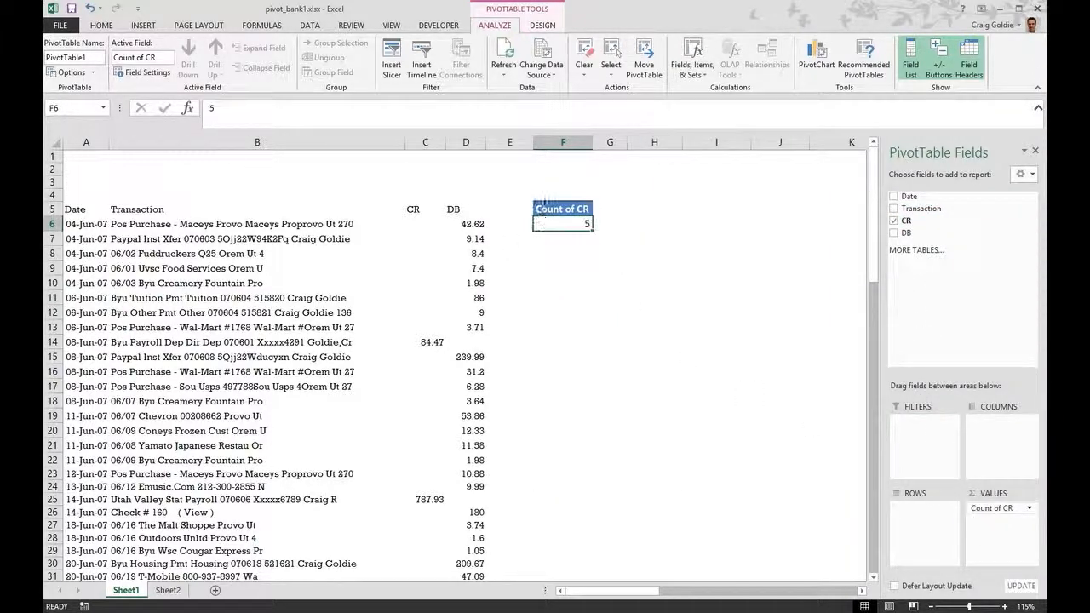
{"action": "left_click", "coordinate": [417, 341]}
{"action": "scroll", "coordinate": [429, 345], "scroll_direction": "down", "scroll_amount": 7}
{"action": "key", "text": "ctrl+Down"}
{"action": "key", "text": "ctrl+Down"}
{"action": "key", "text": "ctrl+Down"}
{"action": "key", "text": "ctrl+Down"}
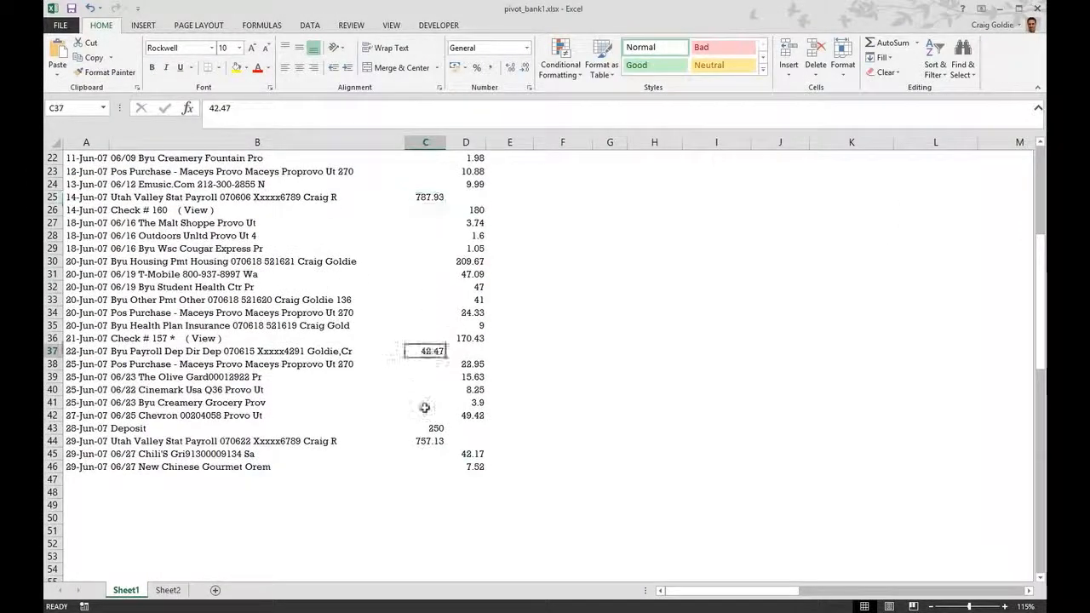
{"action": "scroll", "coordinate": [567, 233], "scroll_direction": "up", "scroll_amount": 7}
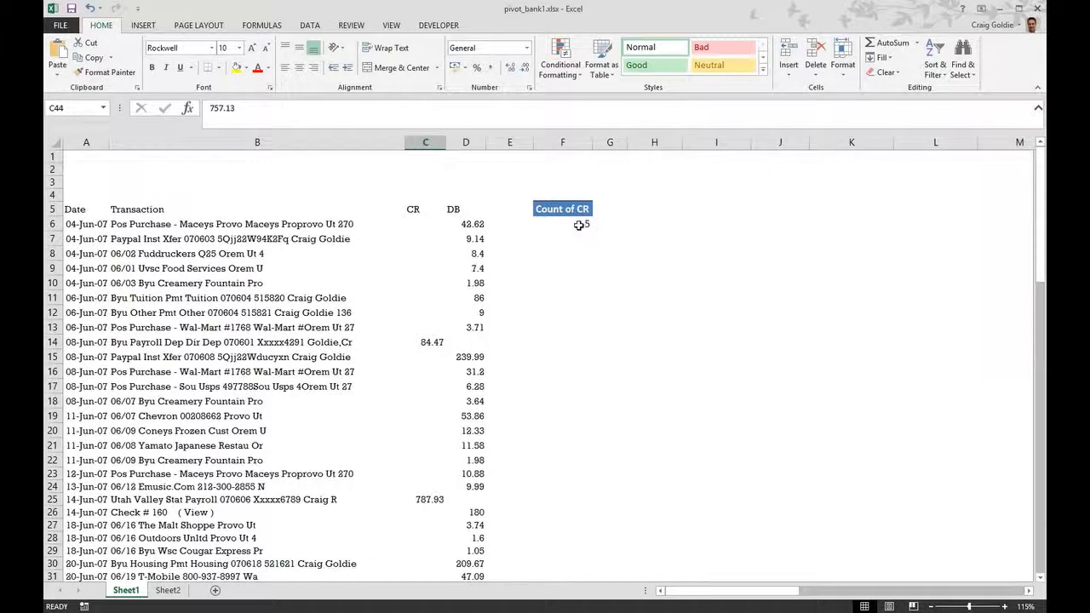
Step: Change the CR value field in the PivotTable to summarize by Sum
{"action": "left_click", "coordinate": [565, 223]}
{"action": "right_click", "coordinate": [568, 226]}
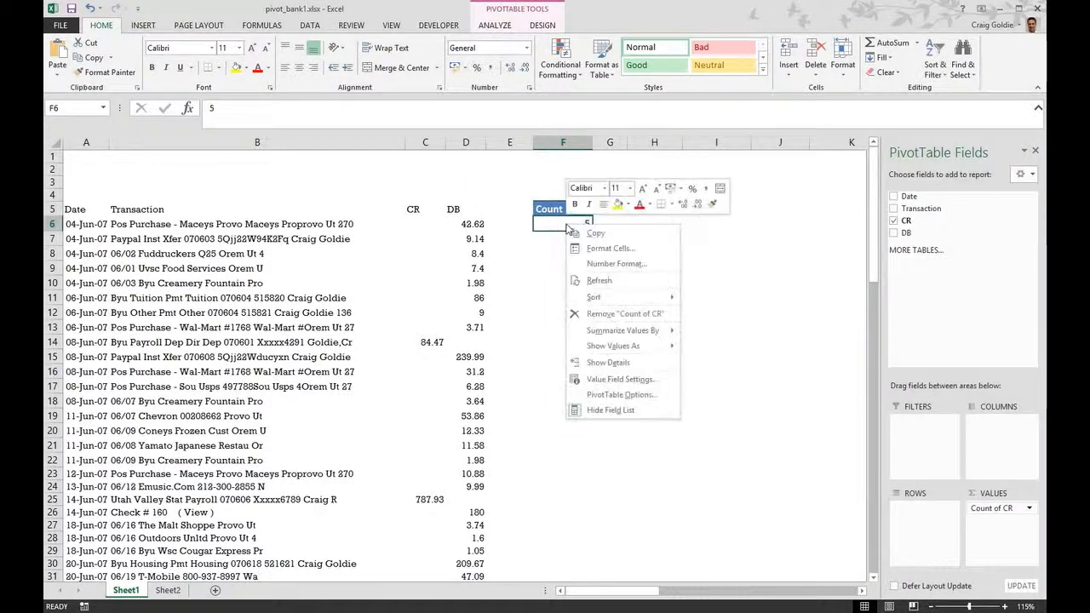
{"action": "left_click", "coordinate": [619, 379]}
{"action": "left_click", "coordinate": [519, 379]}
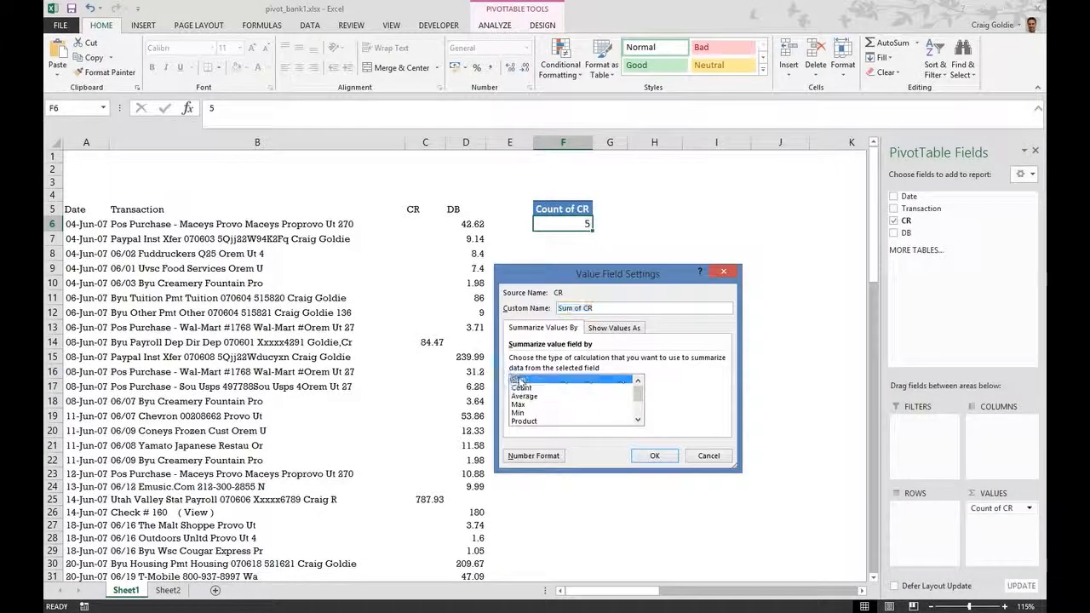
{"action": "left_click", "coordinate": [653, 455]}
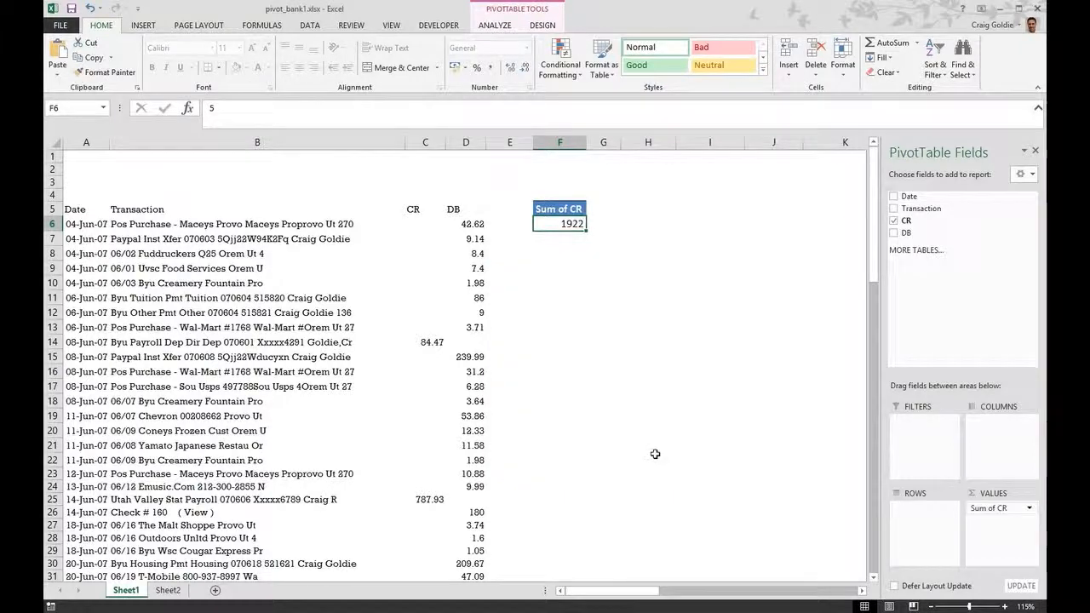
Step: Select the credit amounts in column C from C14 down and compare their sum with the PivotTable's CR value
{"action": "left_click_drag", "start_coordinate": [432, 342], "coordinate": [420, 521]}
{"action": "scroll", "coordinate": [667, 381], "scroll_direction": "up", "scroll_amount": 6}
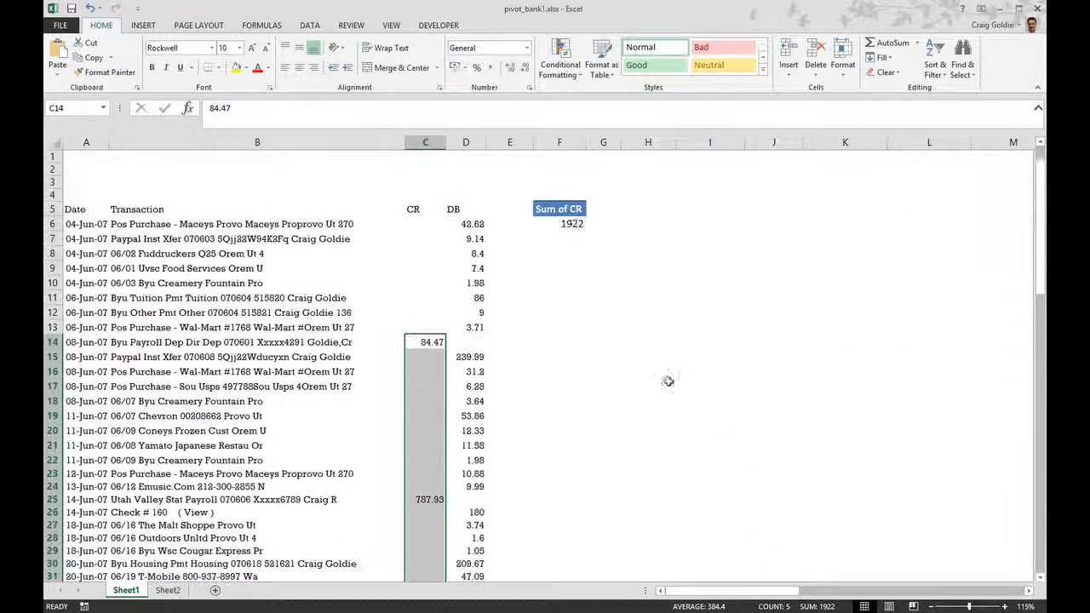
{"action": "left_click", "coordinate": [567, 224]}
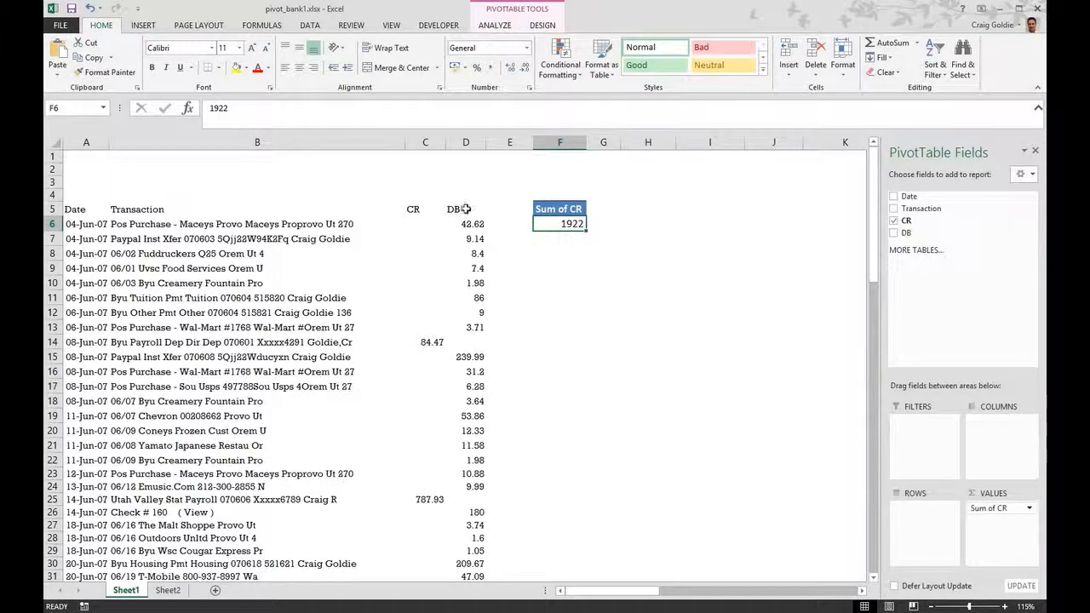
Step: Add the DB field to the PivotTable's values and summarize it by Sum
{"action": "left_click_drag", "start_coordinate": [915, 233], "coordinate": [993, 540]}
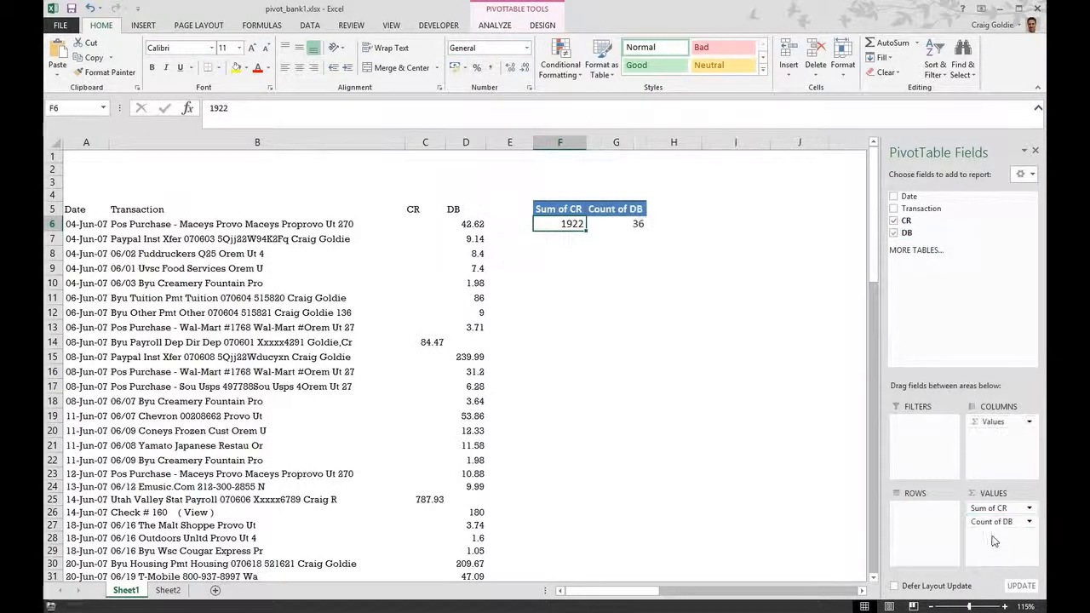
{"action": "left_click", "coordinate": [622, 226]}
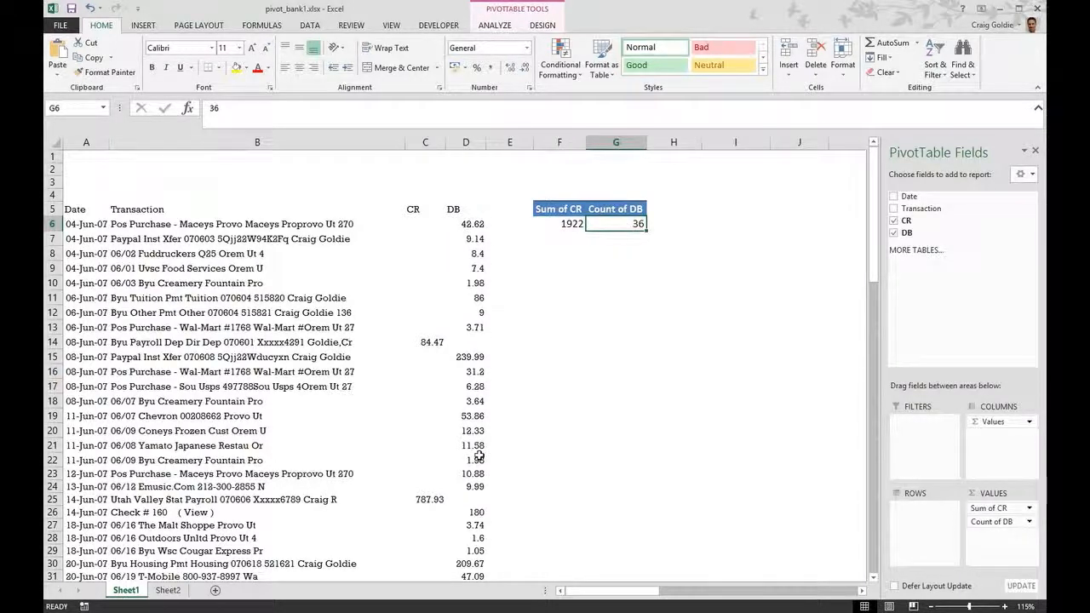
{"action": "right_click", "coordinate": [622, 235]}
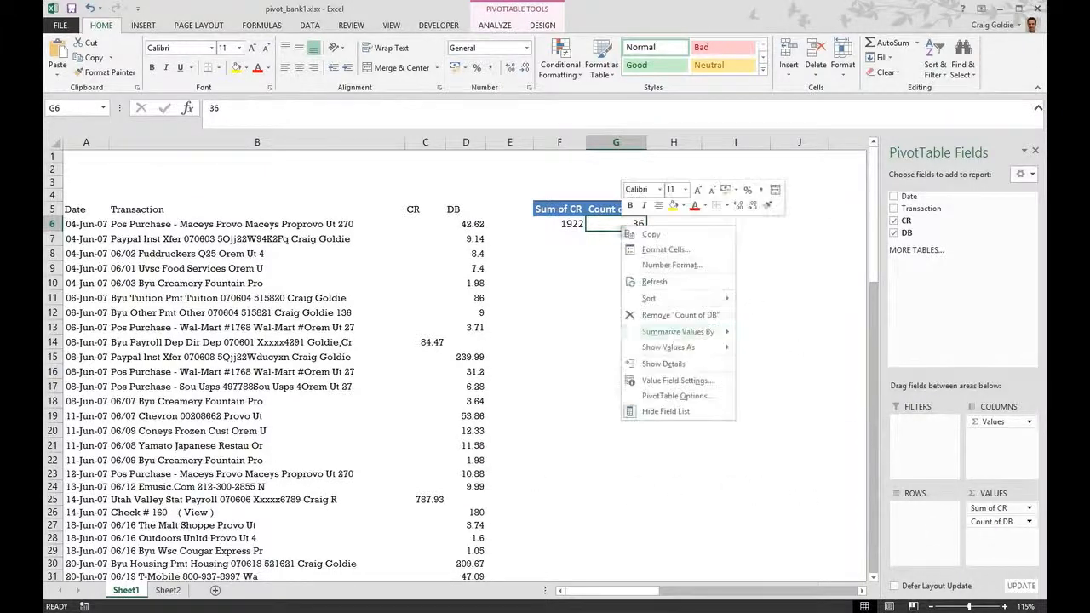
{"action": "left_click", "coordinate": [633, 371]}
{"action": "double_click", "coordinate": [593, 381]}
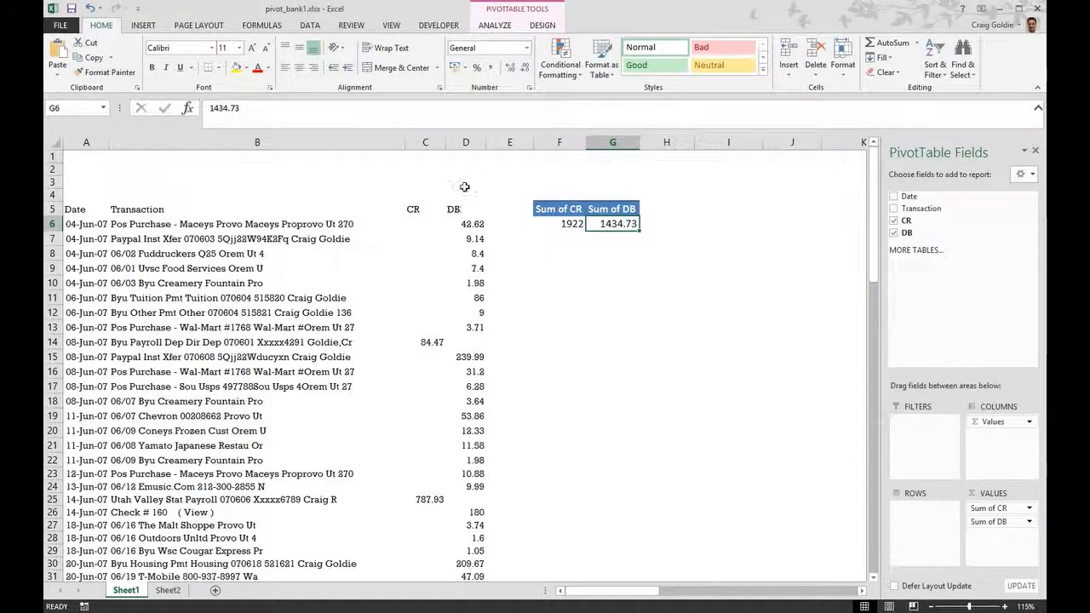
Step: Enter a SUM formula in cell D3 that totals the debit amounts in D6:D46
{"action": "left_click", "coordinate": [463, 186]}
{"action": "type", "text": "=sum("}
{"action": "key", "text": "Down"}
{"action": "key", "text": "Down"}
{"action": "key", "text": "Down"}
{"action": "key", "text": "ctrl+shift+Down"}
{"action": "key", "text": "ctrl+shift+Down"}
{"action": "key", "text": "ctrl+shift+Down"}
{"action": "key", "text": "ctrl+shift+Down"}
{"action": "key", "text": "ctrl+shift+Down"}
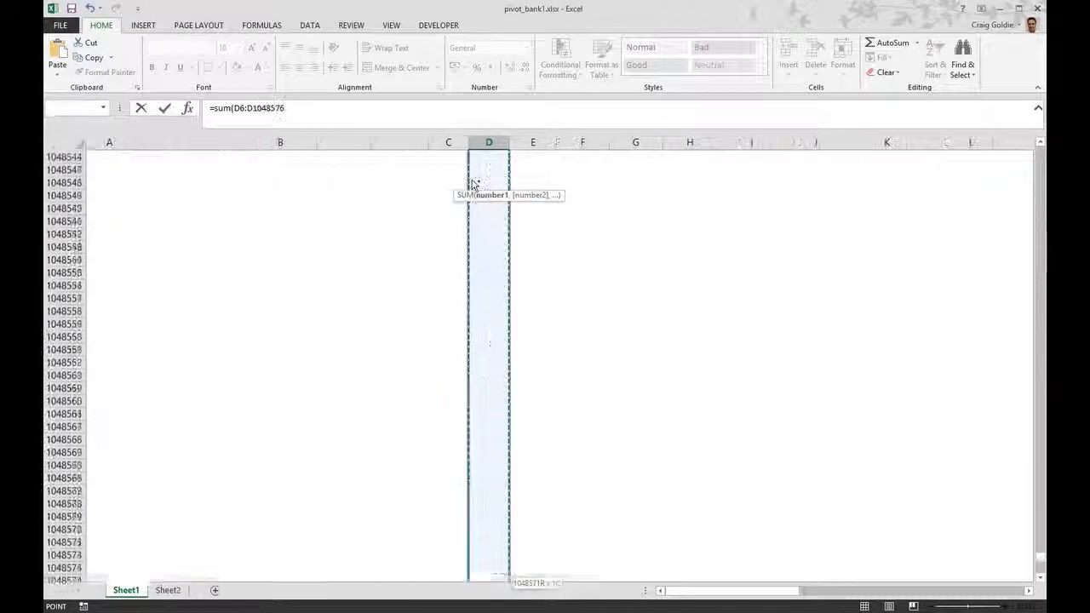
{"action": "key", "text": "ctrl+shift+Up"}
{"action": "scroll", "coordinate": [574, 209], "scroll_direction": "up", "scroll_amount": 15}
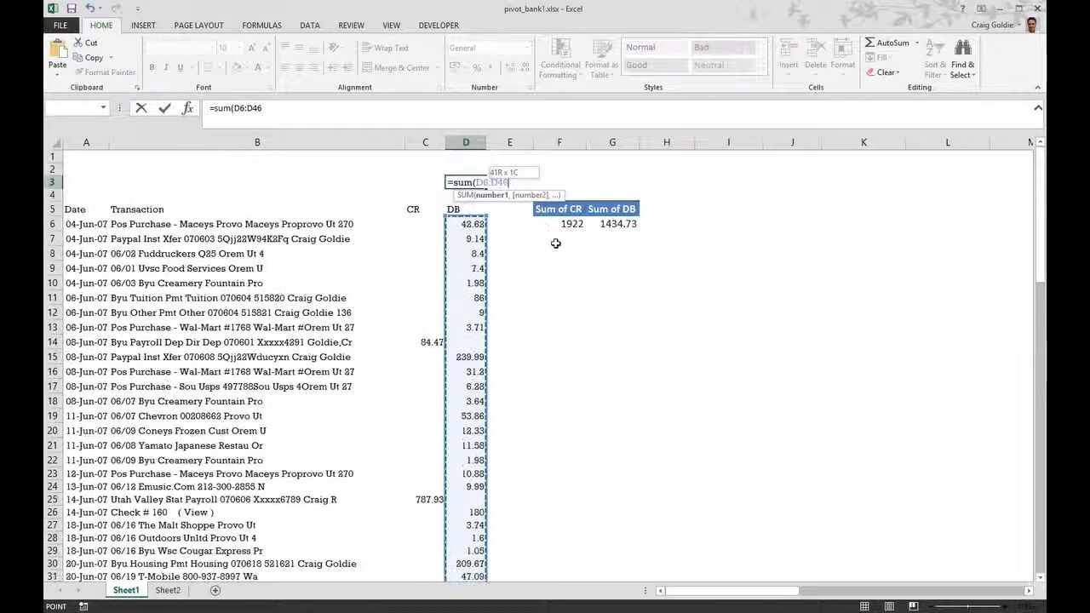
{"action": "key", "text": "Return"}
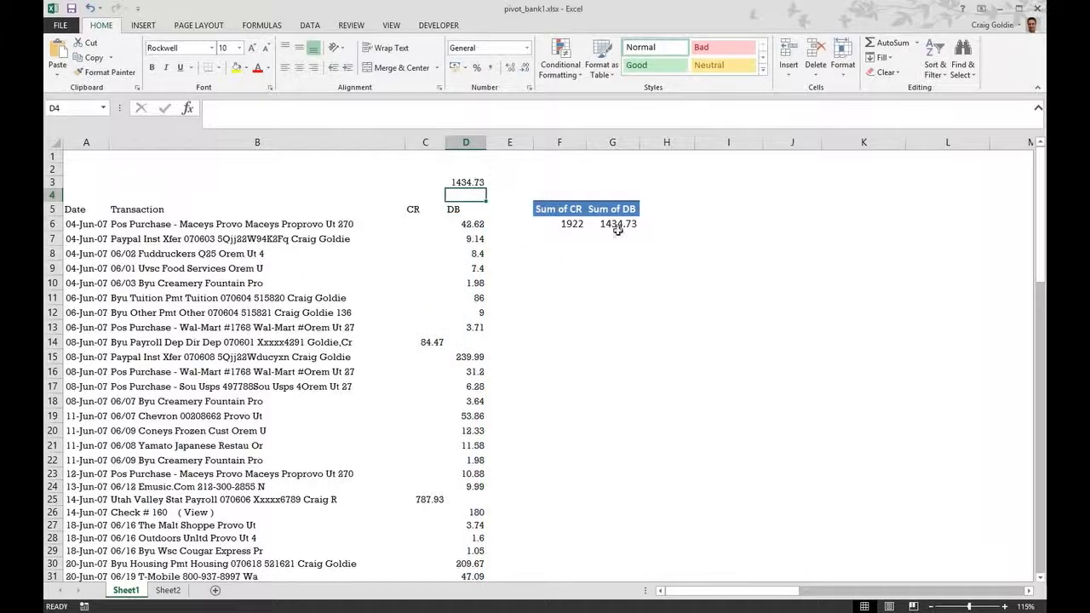
Step: Fill the SUM formula from D3 into C3 to total the CR column
{"action": "left_click", "coordinate": [483, 177]}
{"action": "left_click_drag", "start_coordinate": [486, 189], "coordinate": [425, 184]}
{"action": "left_click", "coordinate": [636, 328]}
{"action": "left_click", "coordinate": [572, 253]}
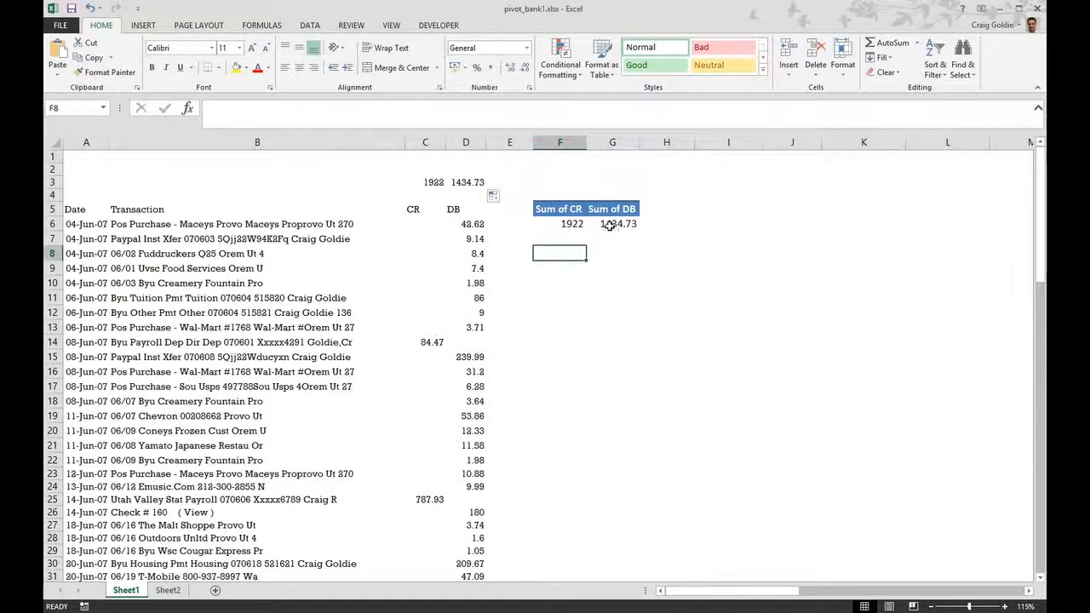
Step: Add the Date field to the PivotTable's rows
{"action": "left_click", "coordinate": [609, 226]}
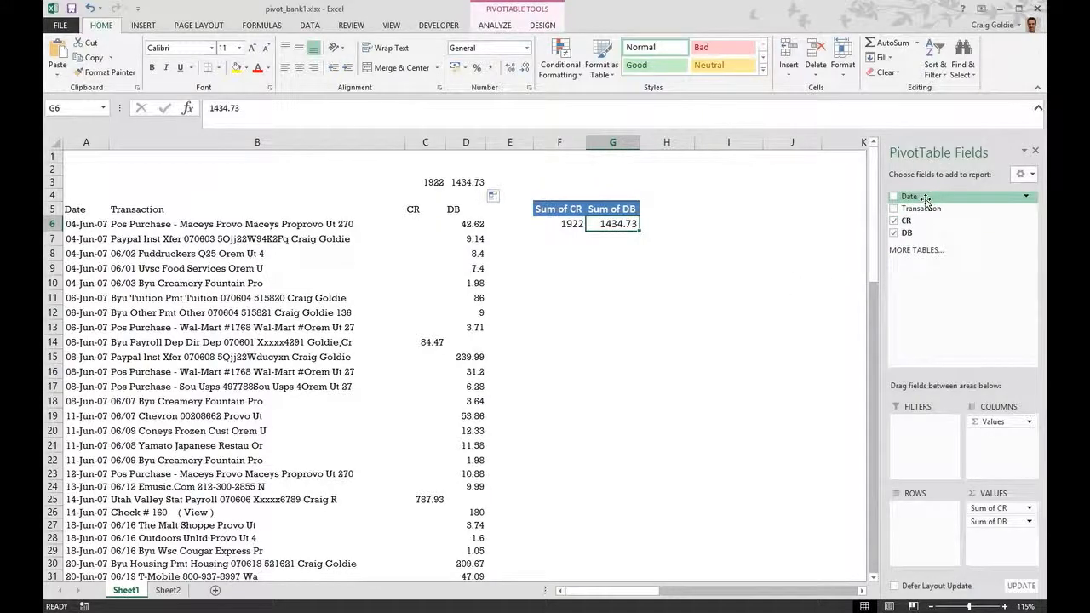
{"action": "left_click_drag", "start_coordinate": [921, 195], "coordinate": [913, 511]}
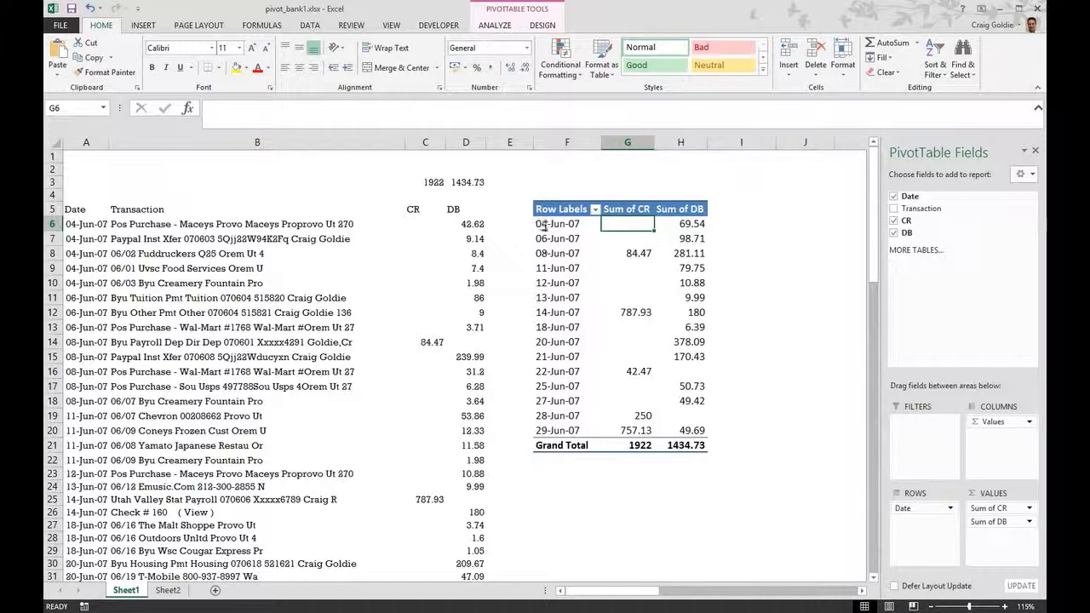
{"action": "left_click", "coordinate": [766, 271]}
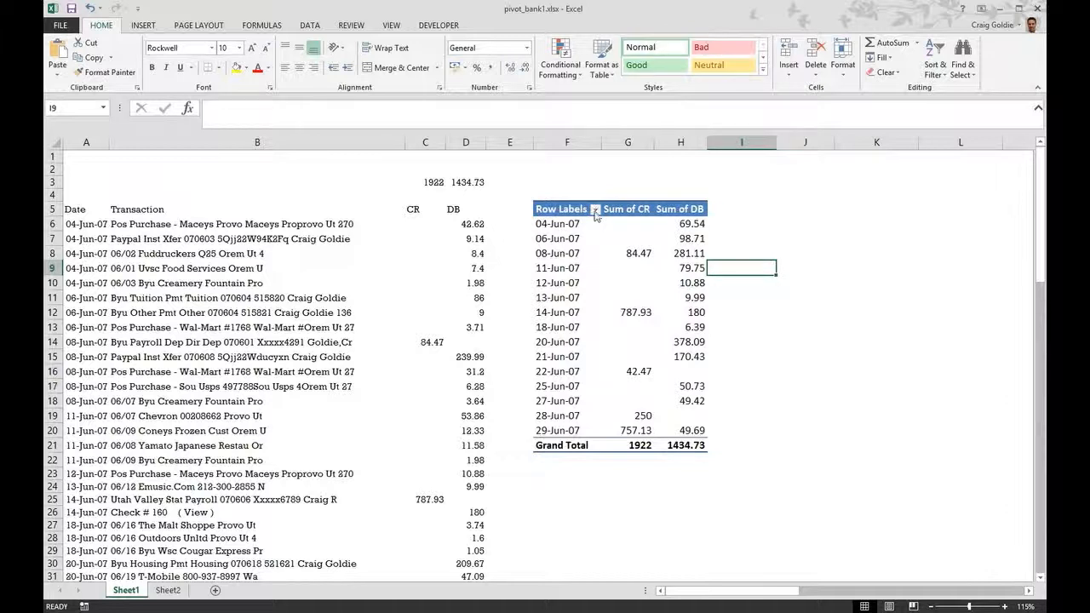
Step: Highlight the 04-Jun-07 transactions in A6:D10 in yellow and select D6:D10 to check the sum of their debits
{"action": "left_click", "coordinate": [544, 224]}
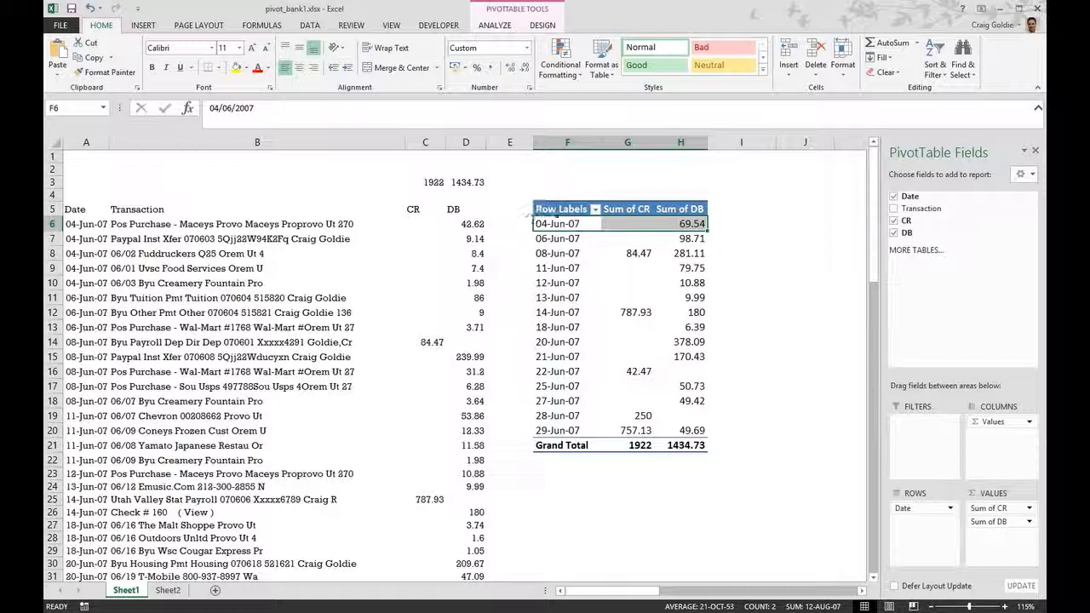
{"action": "left_click_drag", "start_coordinate": [85, 223], "coordinate": [86, 283]}
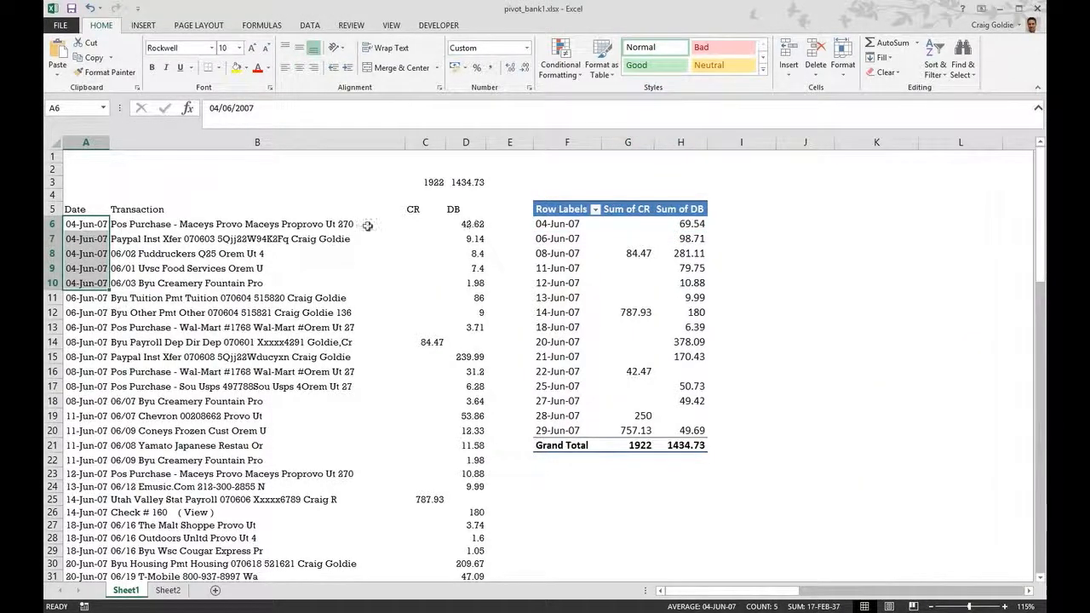
{"action": "left_click_drag", "start_coordinate": [88, 225], "coordinate": [473, 281]}
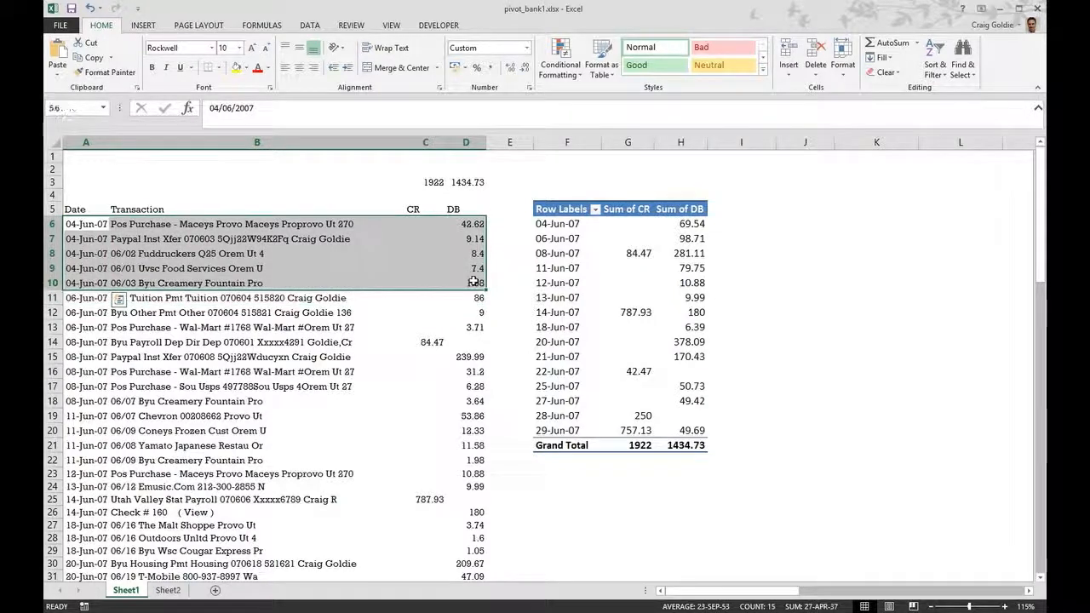
{"action": "left_click", "coordinate": [236, 68]}
{"action": "left_click_drag", "start_coordinate": [466, 224], "coordinate": [472, 283]}
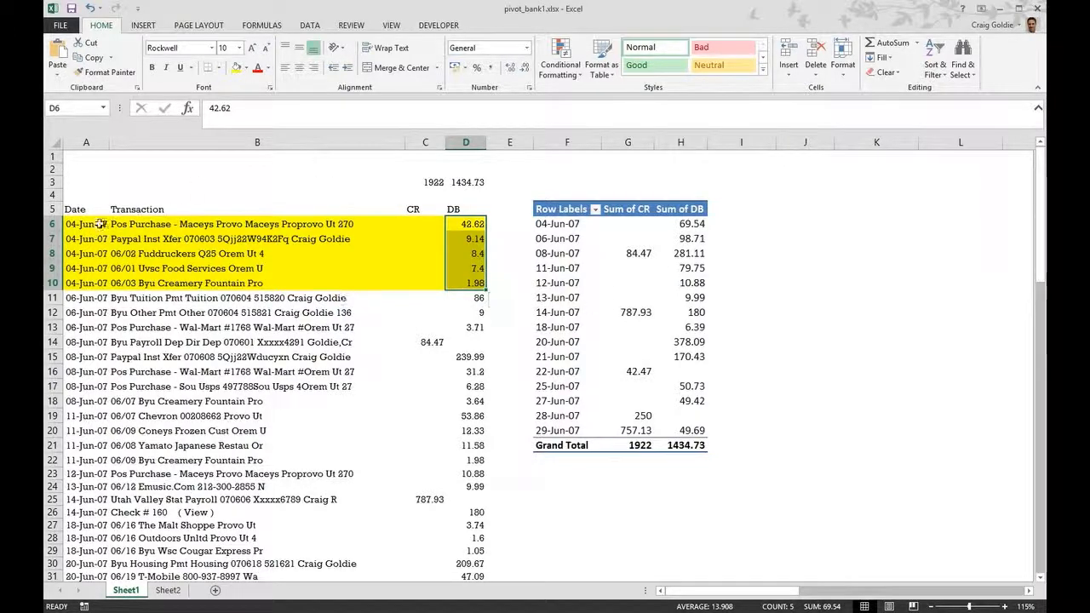
Step: Undo the yellow fill and remove the Date field from the PivotTable's rows
{"action": "key", "text": "ctrl+z"}
{"action": "left_click", "coordinate": [275, 370]}
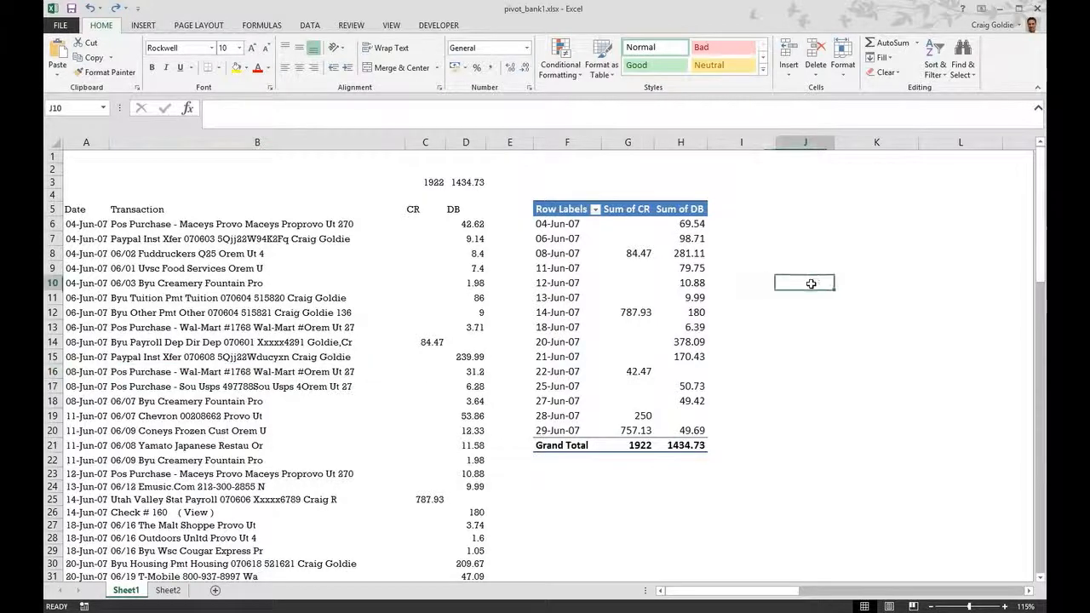
{"action": "left_click", "coordinate": [700, 327]}
{"action": "left_click_drag", "start_coordinate": [919, 509], "coordinate": [773, 450]}
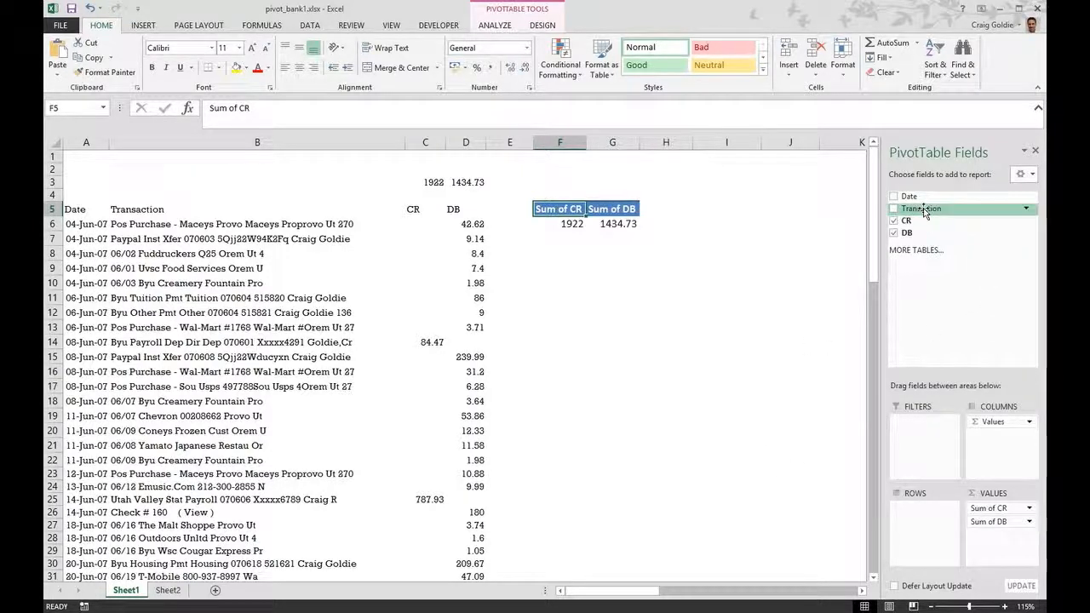
Step: Add the Transaction field to the PivotTable's rows
{"action": "left_click_drag", "start_coordinate": [923, 211], "coordinate": [927, 543]}
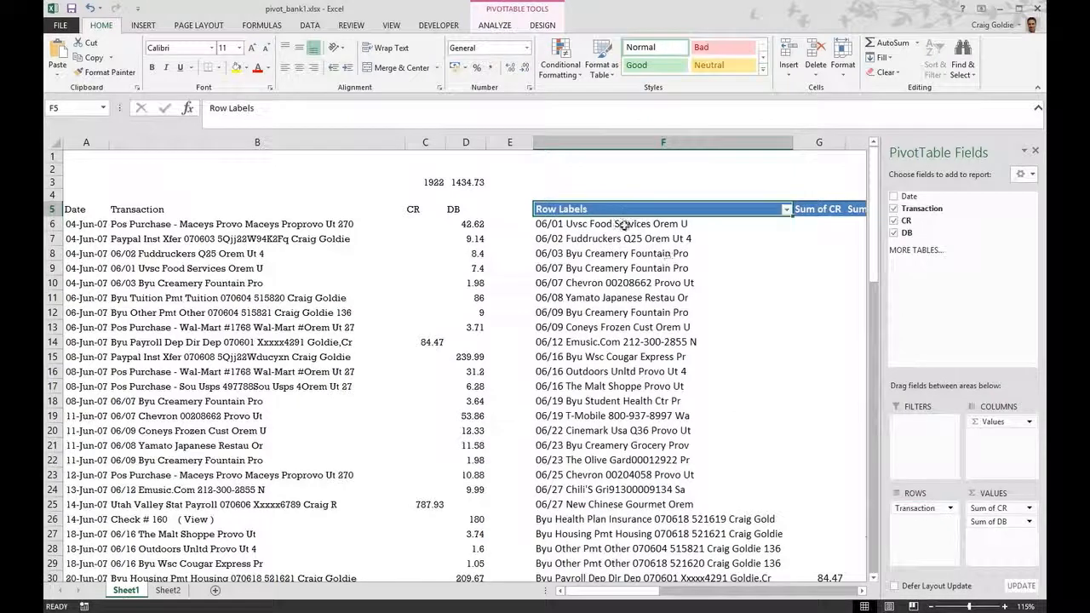
{"action": "left_click", "coordinate": [815, 346]}
{"action": "left_click", "coordinate": [464, 346]}
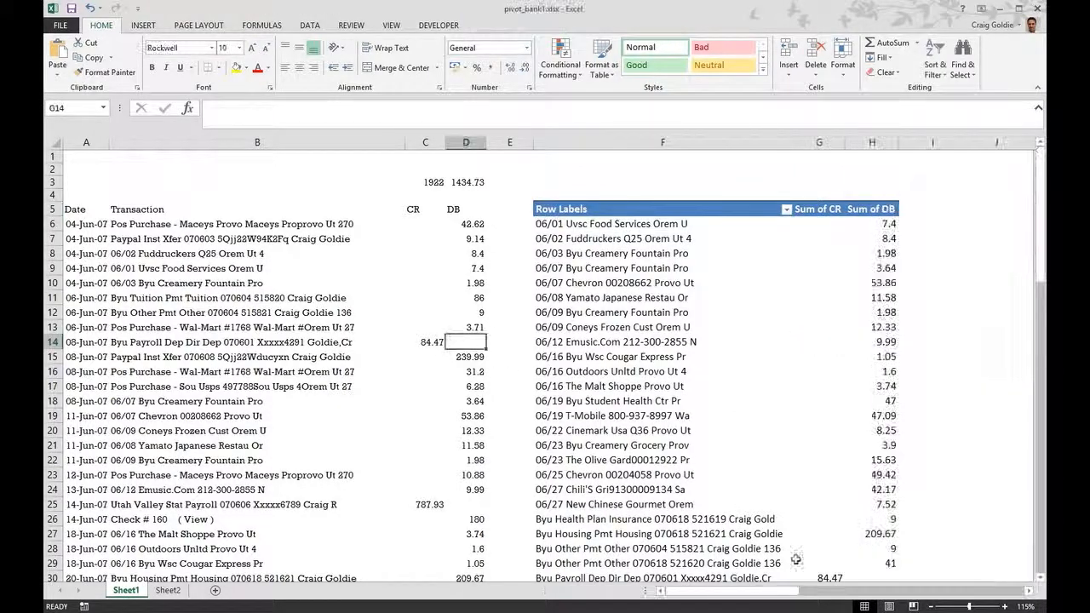
Step: Set the font of the entire worksheet to Rockwell
{"action": "left_click", "coordinate": [54, 142]}
{"action": "left_click", "coordinate": [179, 49]}
{"action": "key", "text": "Return"}
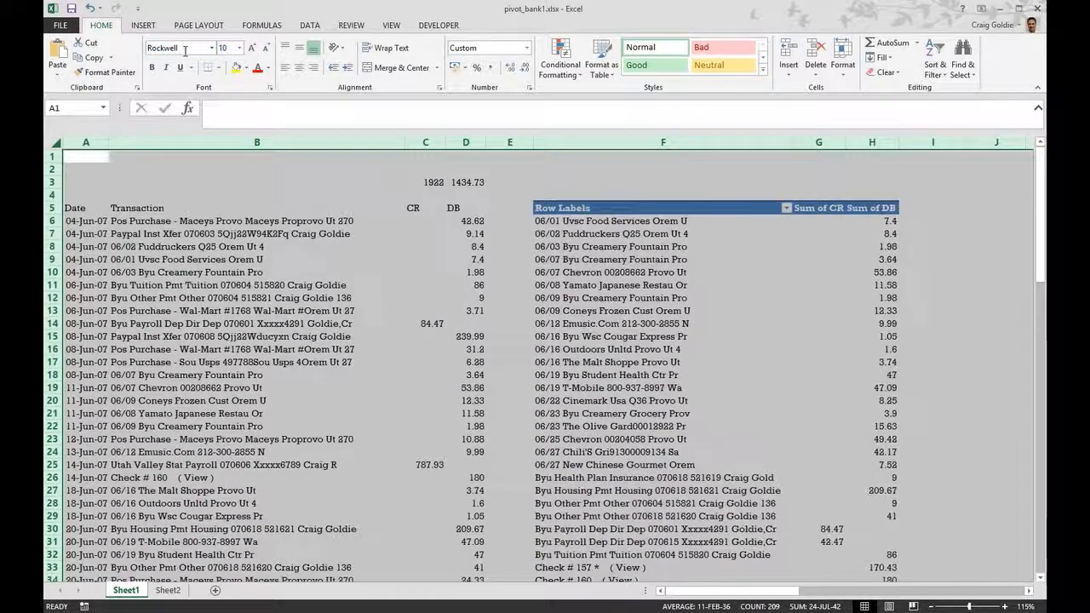
{"action": "left_click", "coordinate": [933, 300]}
Step: Compare the PivotTable's grand totals with the CR and DB column sums in C3 and D3
{"action": "scroll", "coordinate": [885, 392], "scroll_direction": "down", "scroll_amount": 6}
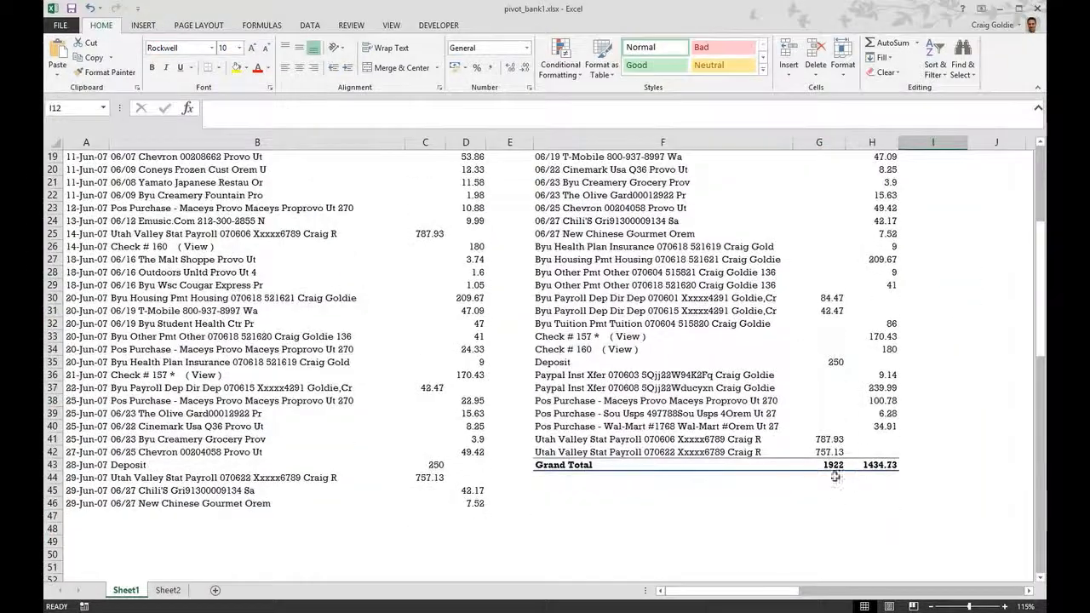
{"action": "scroll", "coordinate": [852, 487], "scroll_direction": "up", "scroll_amount": 6}
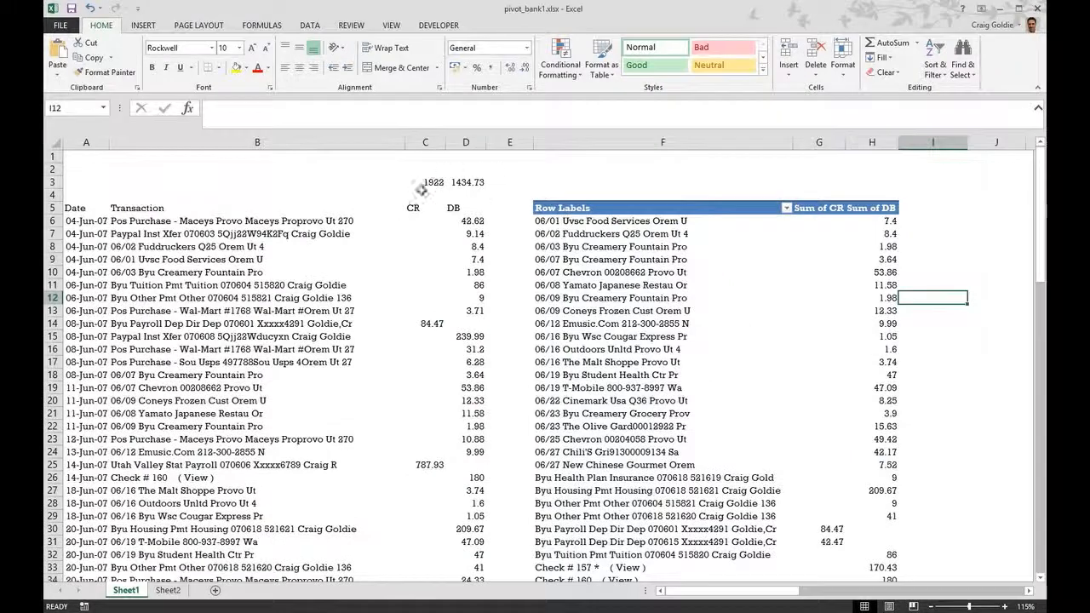
{"action": "left_click", "coordinate": [465, 182]}
{"action": "key", "text": "alt+equal"}
{"action": "key", "text": "Return"}
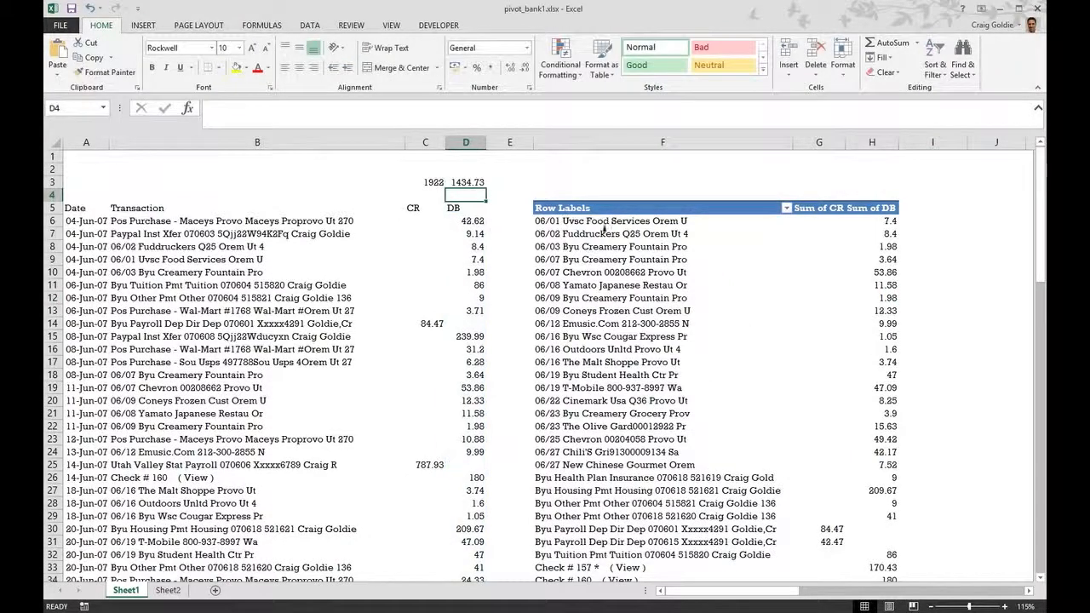
{"action": "scroll", "coordinate": [647, 383], "scroll_direction": "down", "scroll_amount": 4}
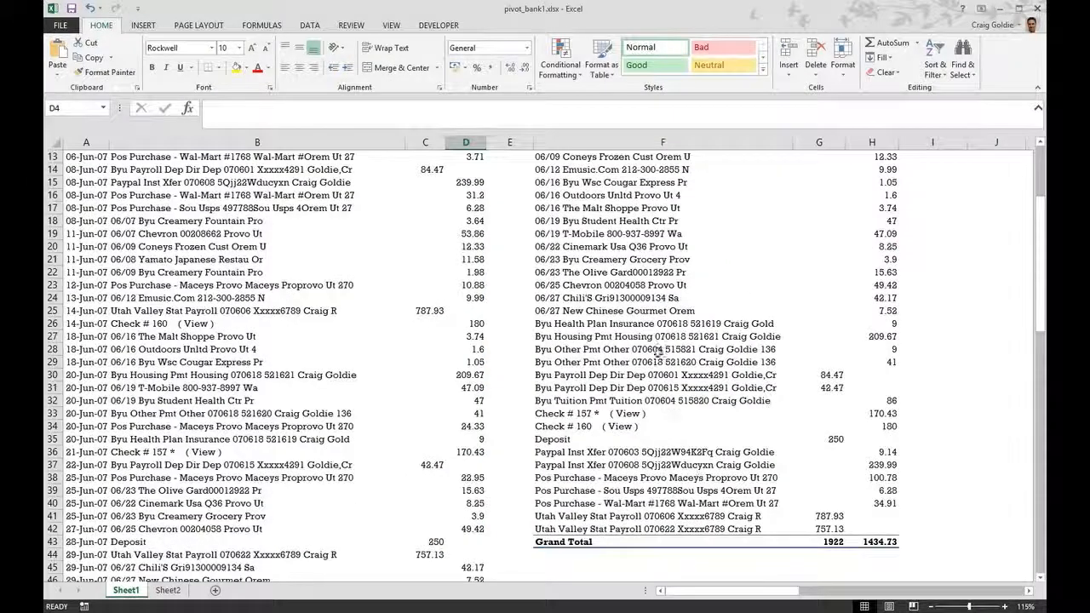
{"action": "scroll", "coordinate": [643, 445], "scroll_direction": "up", "scroll_amount": 4}
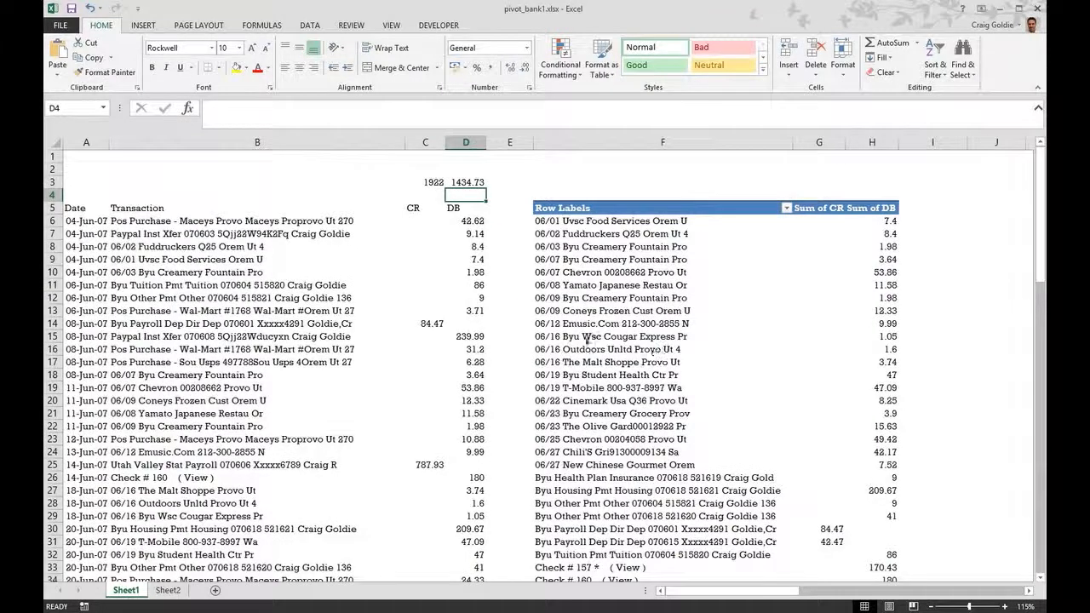
Step: Add the Transaction field to the PivotTable's values as a count and bring the new column into view
{"action": "left_click", "coordinate": [869, 257]}
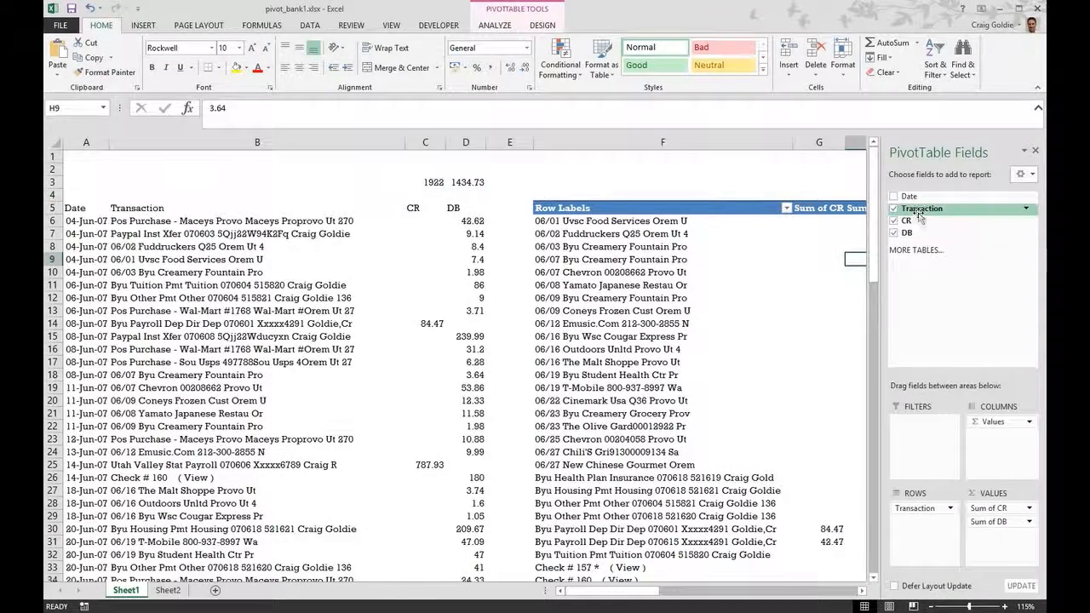
{"action": "left_click_drag", "start_coordinate": [919, 215], "coordinate": [990, 554]}
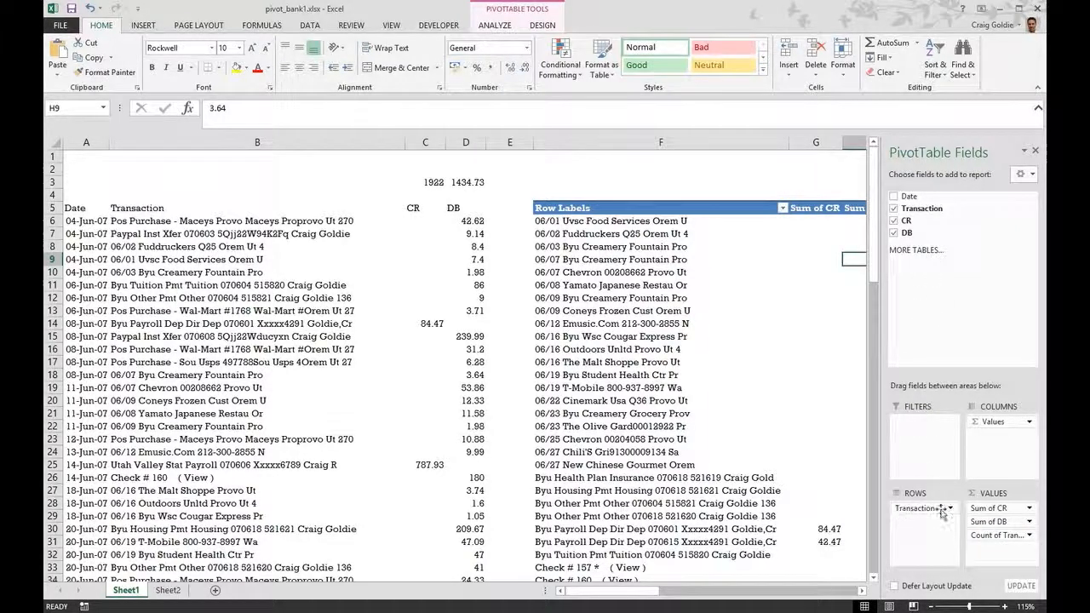
{"action": "left_click", "coordinate": [495, 385]}
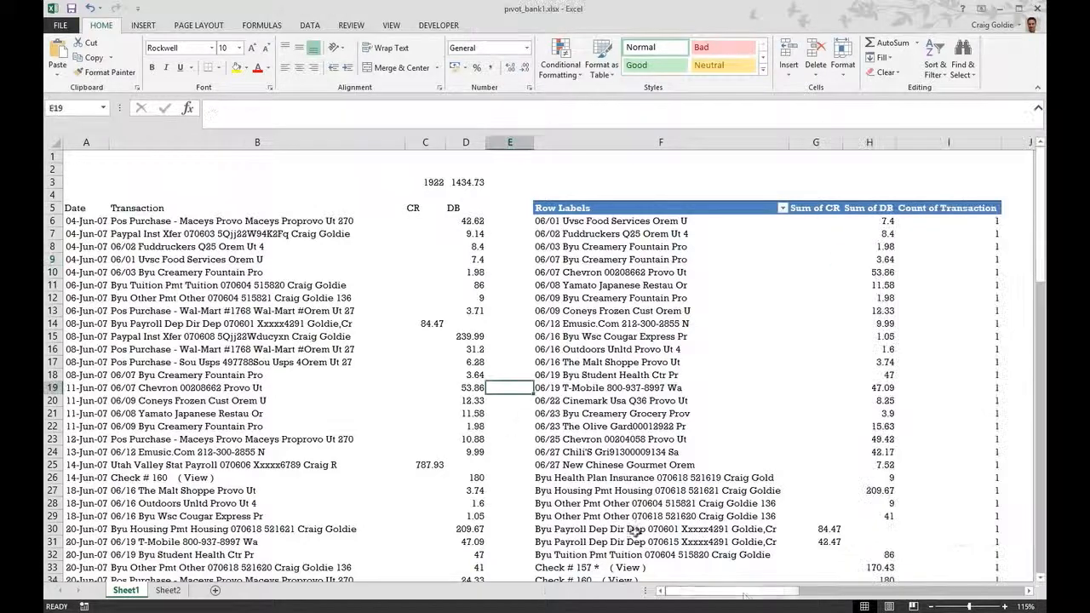
{"action": "left_click_drag", "start_coordinate": [745, 596], "coordinate": [762, 596]}
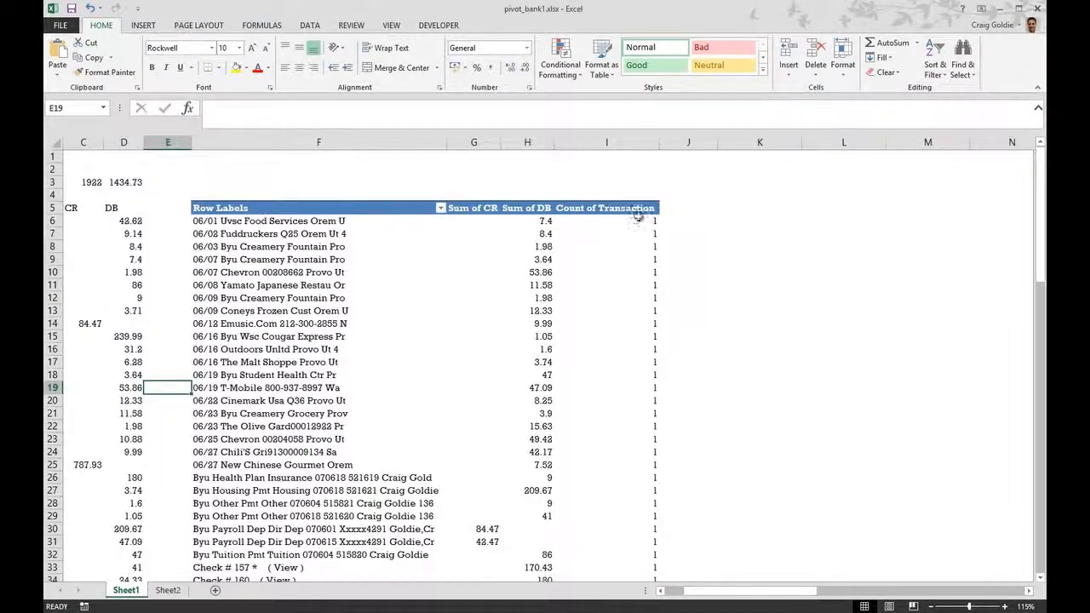
Step: Examine the transaction counts and select the PivotTable row for the Maceys Provo purchases
{"action": "scroll", "coordinate": [351, 439], "scroll_direction": "down", "scroll_amount": 6}
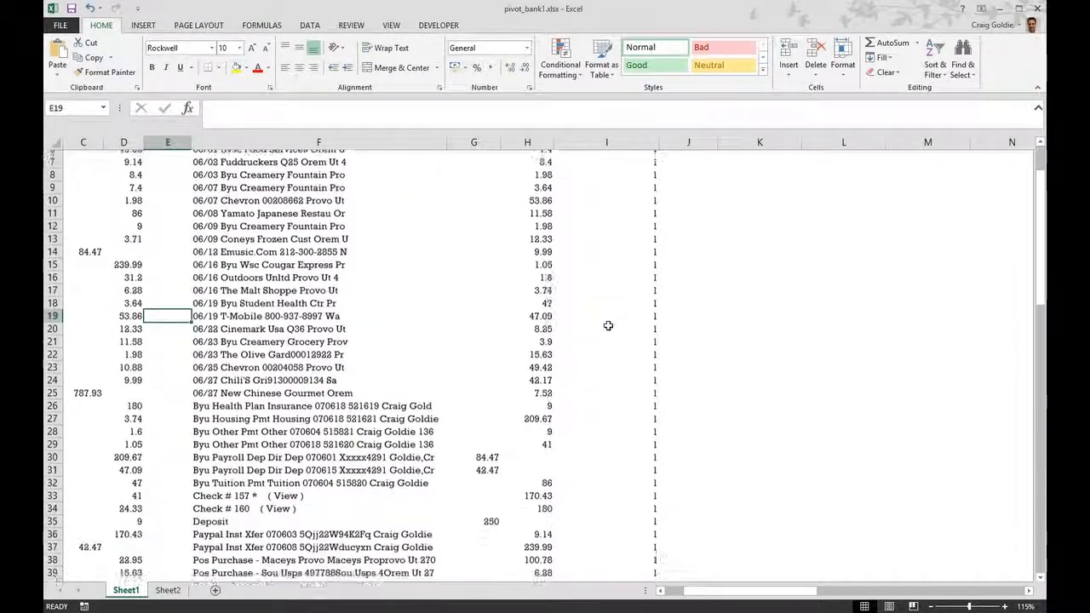
{"action": "left_click", "coordinate": [232, 401]}
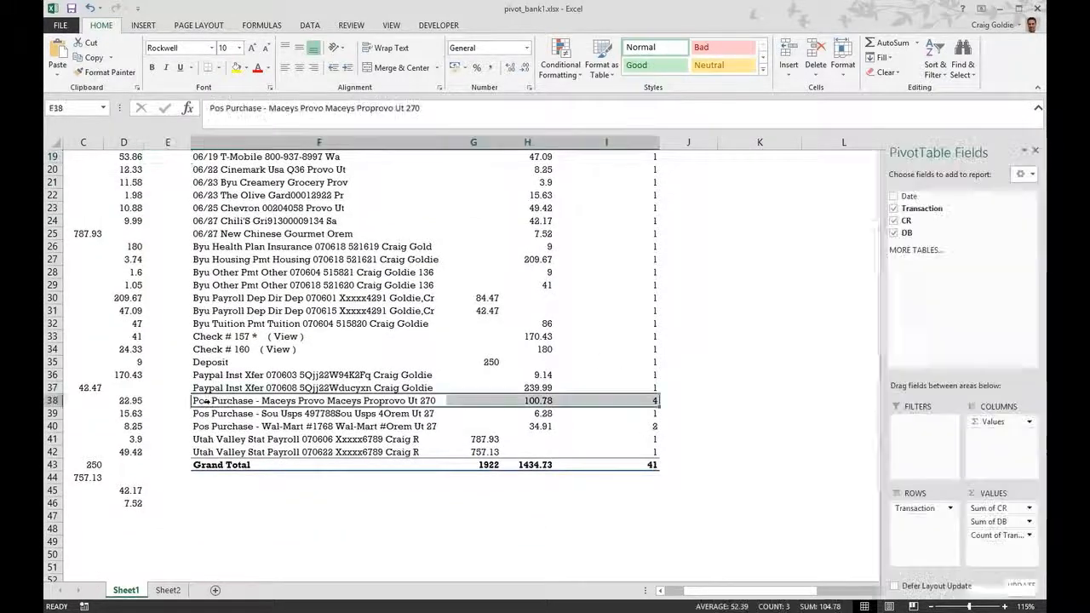
{"action": "scroll", "coordinate": [351, 374], "scroll_direction": "up", "scroll_amount": 2}
{"action": "left_click_drag", "start_coordinate": [669, 592], "coordinate": [589, 590]}
{"action": "scroll", "coordinate": [279, 321], "scroll_direction": "up", "scroll_amount": 4}
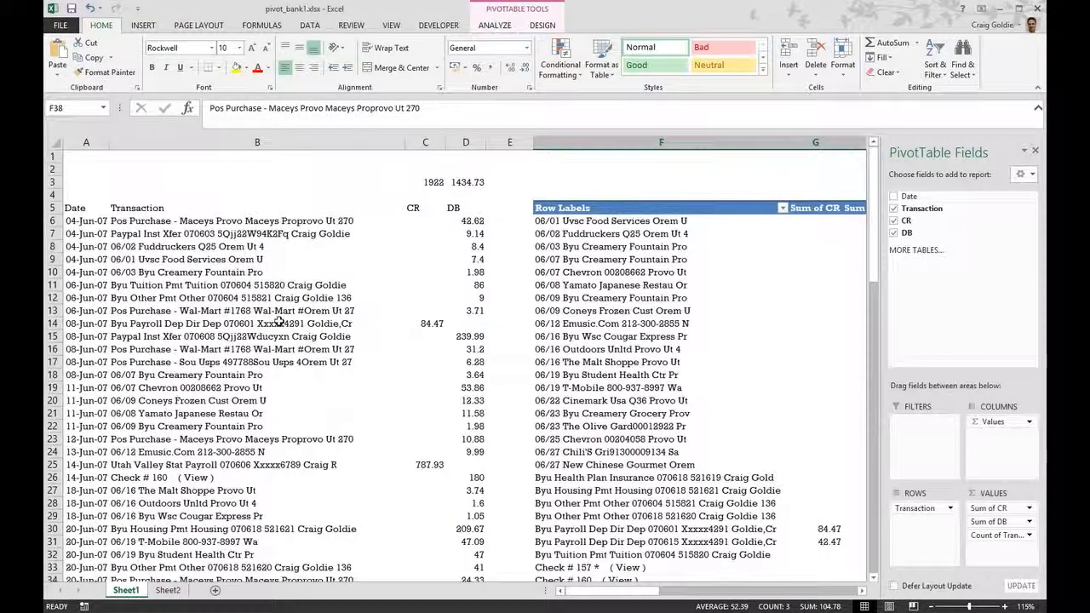
Step: Highlight the Maceys Provo purchases in B6, B23, B34 and B38 of the transaction list in yellow
{"action": "left_click", "coordinate": [220, 221]}
{"action": "left_click", "coordinate": [303, 439], "text": "ctrl"}
{"action": "scroll", "coordinate": [305, 459], "scroll_direction": "down", "scroll_amount": 4}
{"action": "left_click", "coordinate": [286, 425], "text": "ctrl"}
{"action": "scroll", "coordinate": [289, 409], "scroll_direction": "down", "scroll_amount": 3}
{"action": "left_click", "coordinate": [295, 361], "text": "ctrl"}
{"action": "left_click", "coordinate": [236, 70]}
{"action": "scroll", "coordinate": [356, 430], "scroll_direction": "up", "scroll_amount": 7}
{"action": "scroll", "coordinate": [358, 477], "scroll_direction": "down", "scroll_amount": 6}
Step: Highlight the PivotTable's Maceys Provo row, F38:I38, in yellow and compare it with the highlighted source transactions
{"action": "left_click", "coordinate": [998, 402]}
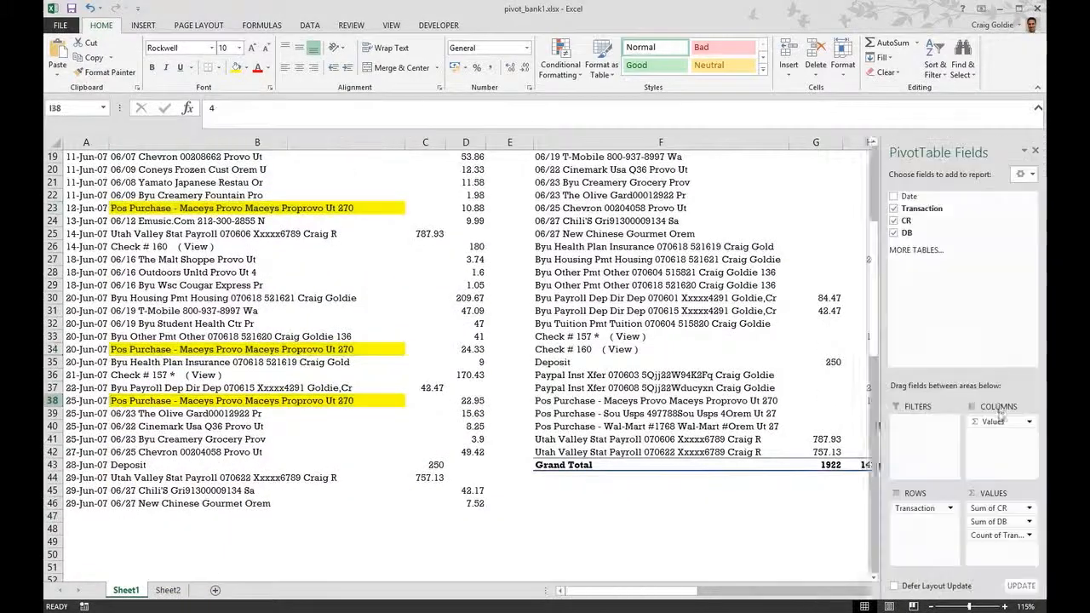
{"action": "left_click_drag", "start_coordinate": [647, 593], "coordinate": [663, 594]}
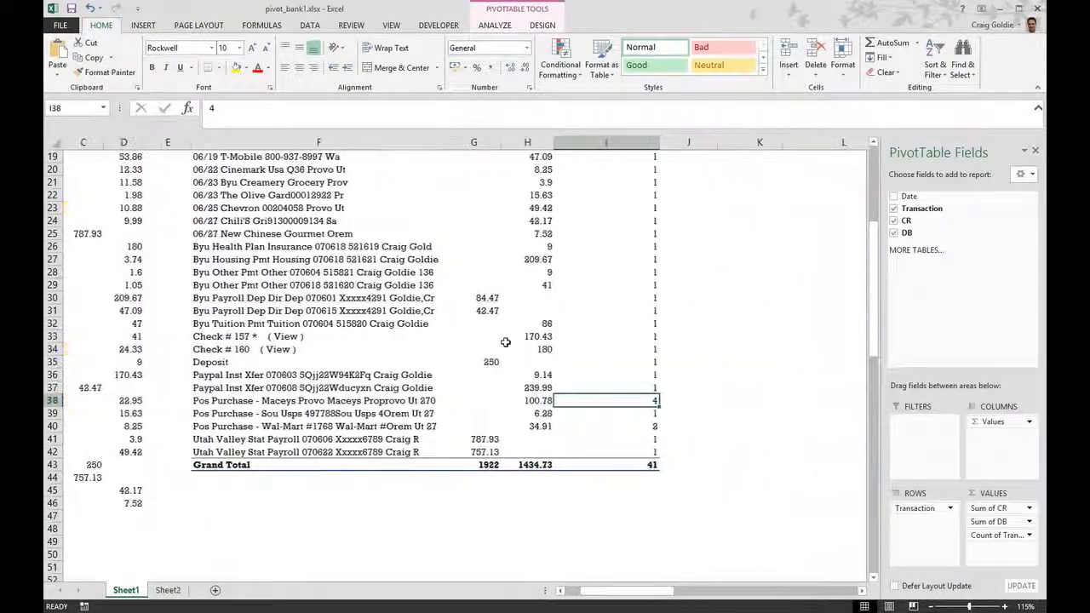
{"action": "left_click_drag", "start_coordinate": [426, 401], "coordinate": [607, 401]}
{"action": "left_click", "coordinate": [237, 68]}
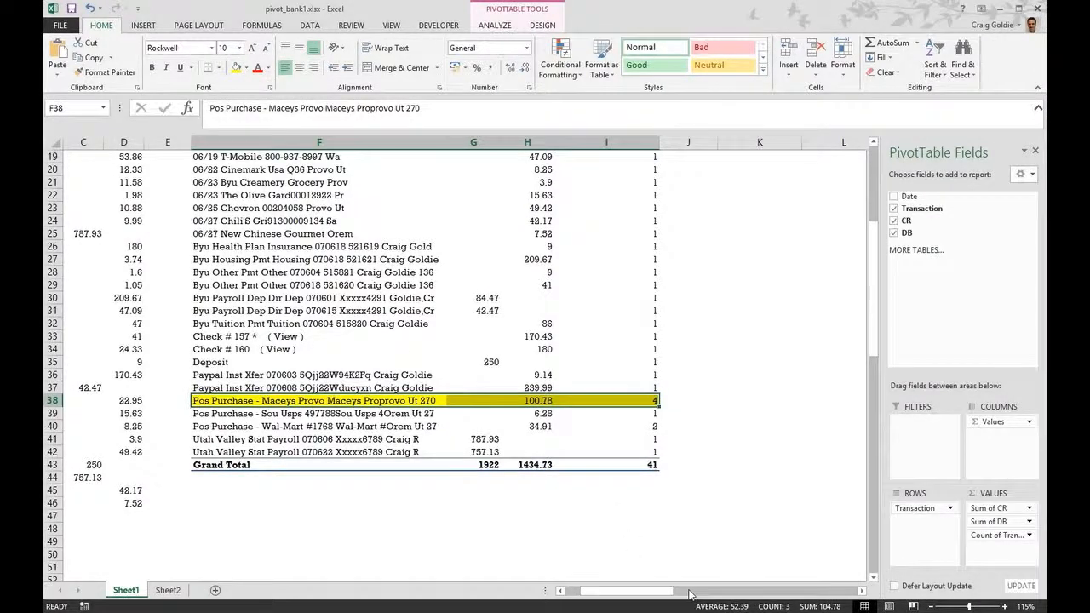
{"action": "left_click_drag", "start_coordinate": [659, 592], "coordinate": [640, 591]}
{"action": "scroll", "coordinate": [324, 331], "scroll_direction": "up", "scroll_amount": 6}
{"action": "scroll", "coordinate": [375, 383], "scroll_direction": "down", "scroll_amount": 5}
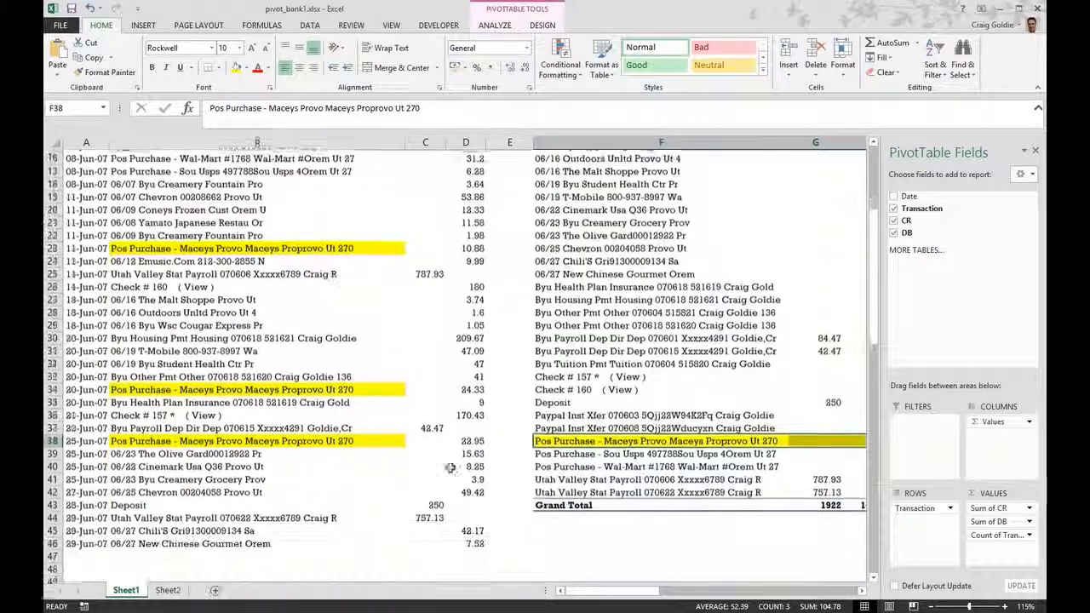
Step: Undo the yellow fills on the Maceys Provo row and its source transactions
{"action": "left_click_drag", "start_coordinate": [569, 590], "coordinate": [584, 590]}
{"action": "key", "text": "ctrl+z"}
{"action": "key", "text": "ctrl+z"}
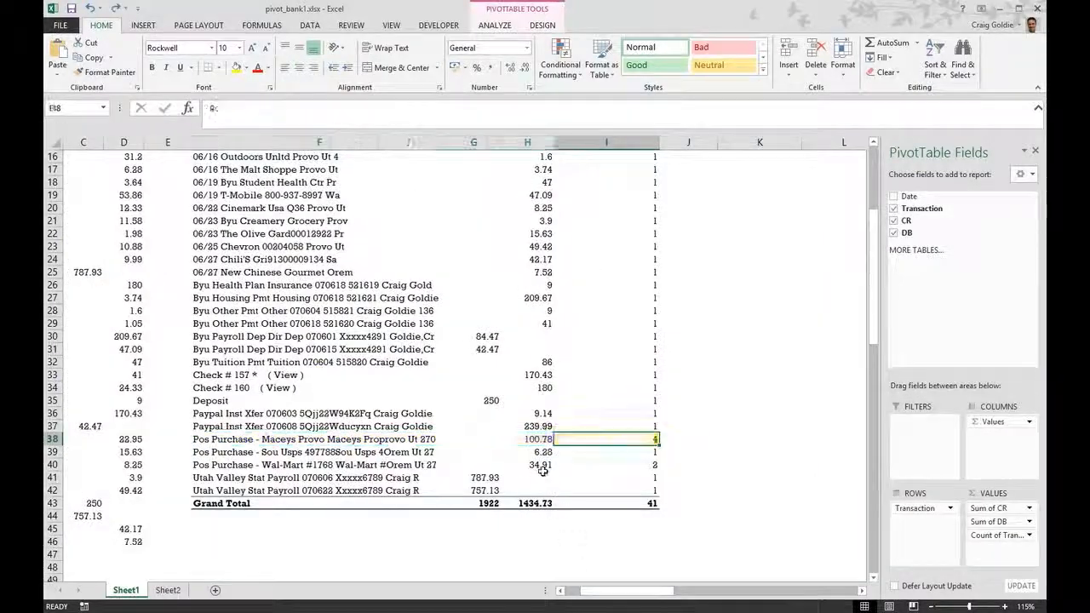
{"action": "key", "text": "ctrl+z"}
Step: Drill down into the Maceys Provo transaction count in I38 to list its source records on a new sheet
{"action": "scroll", "coordinate": [289, 343], "scroll_direction": "up", "scroll_amount": 5}
{"action": "left_click", "coordinate": [243, 284]}
{"action": "scroll", "coordinate": [705, 415], "scroll_direction": "down", "scroll_amount": 3}
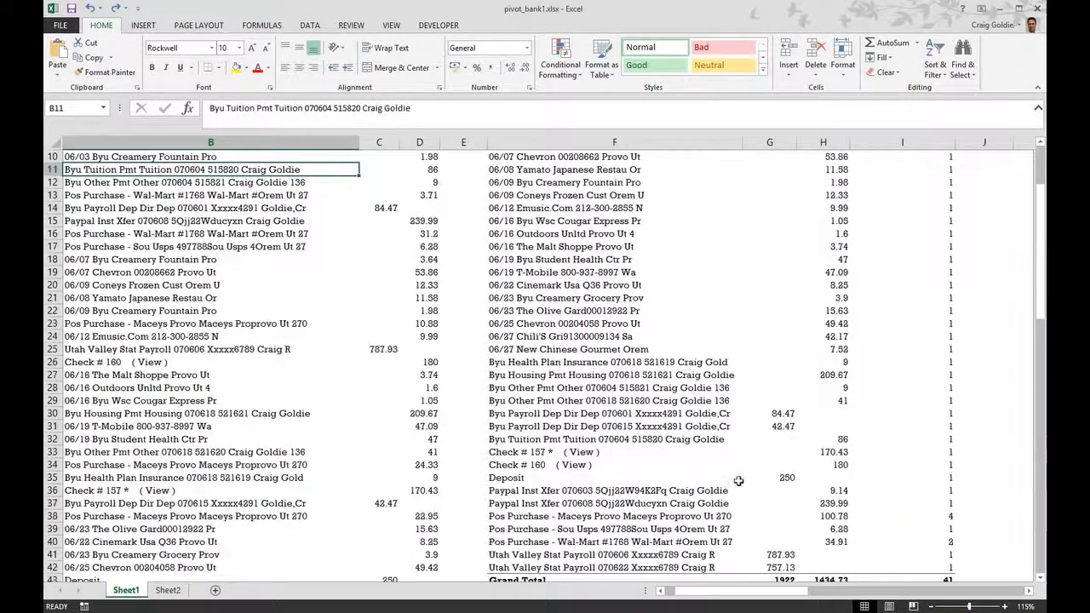
{"action": "scroll", "coordinate": [738, 481], "scroll_direction": "down", "scroll_amount": 2}
{"action": "scroll", "coordinate": [724, 493], "scroll_direction": "right", "scroll_amount": 3}
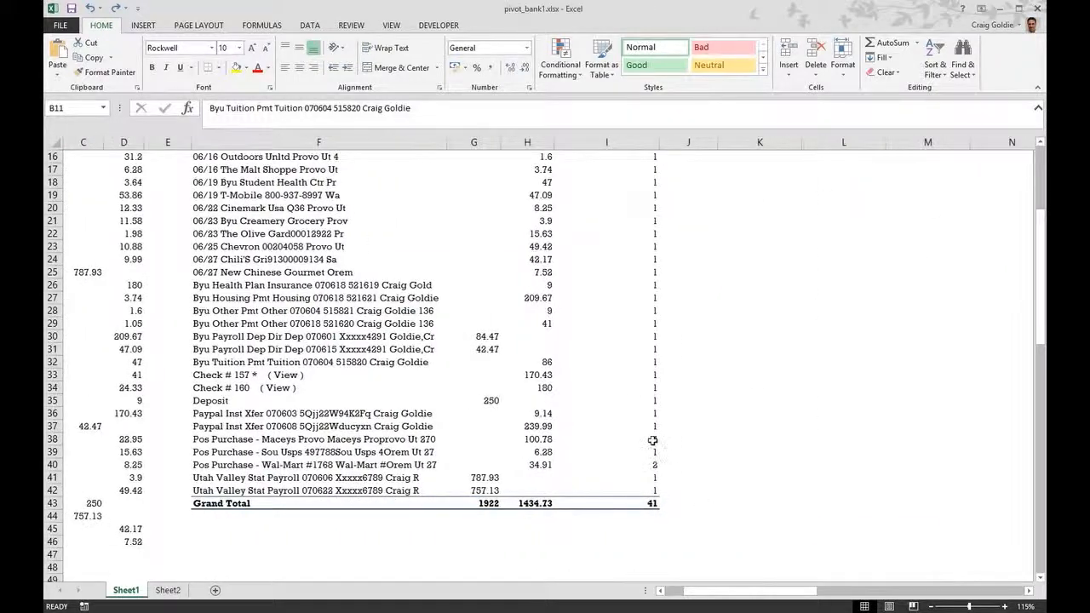
{"action": "left_click", "coordinate": [652, 440]}
{"action": "double_click", "coordinate": [638, 438]}
Step: Autofit the detail sheet's columns and select D2:D5 to check the sum of the debits
{"action": "left_click", "coordinate": [128, 256]}
{"action": "left_click", "coordinate": [54, 139]}
{"action": "double_click", "coordinate": [99, 141]}
{"action": "left_click", "coordinate": [399, 294]}
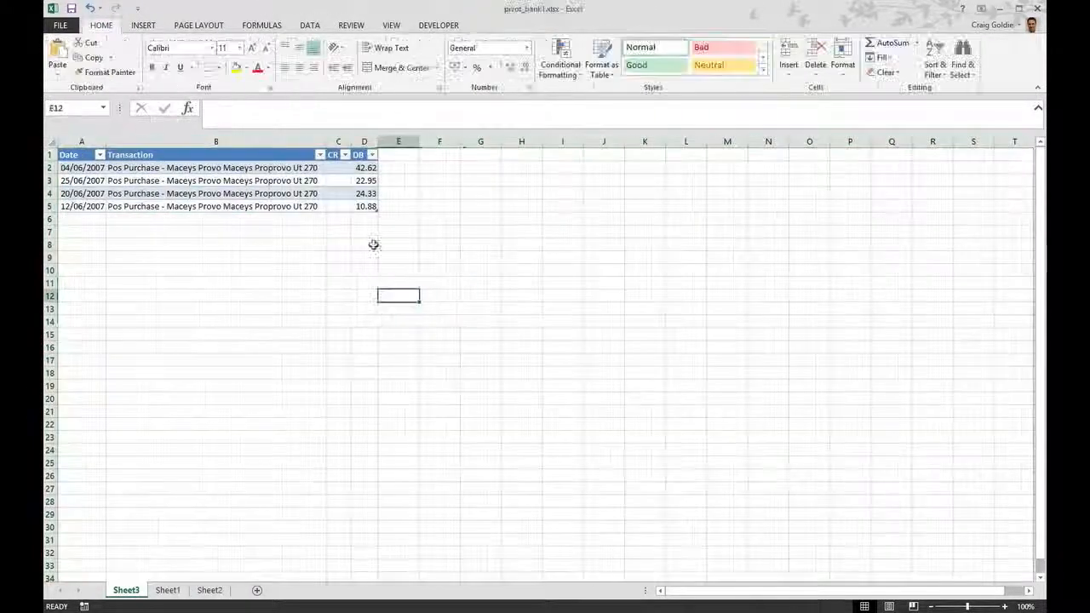
{"action": "left_click_drag", "start_coordinate": [367, 168], "coordinate": [367, 206]}
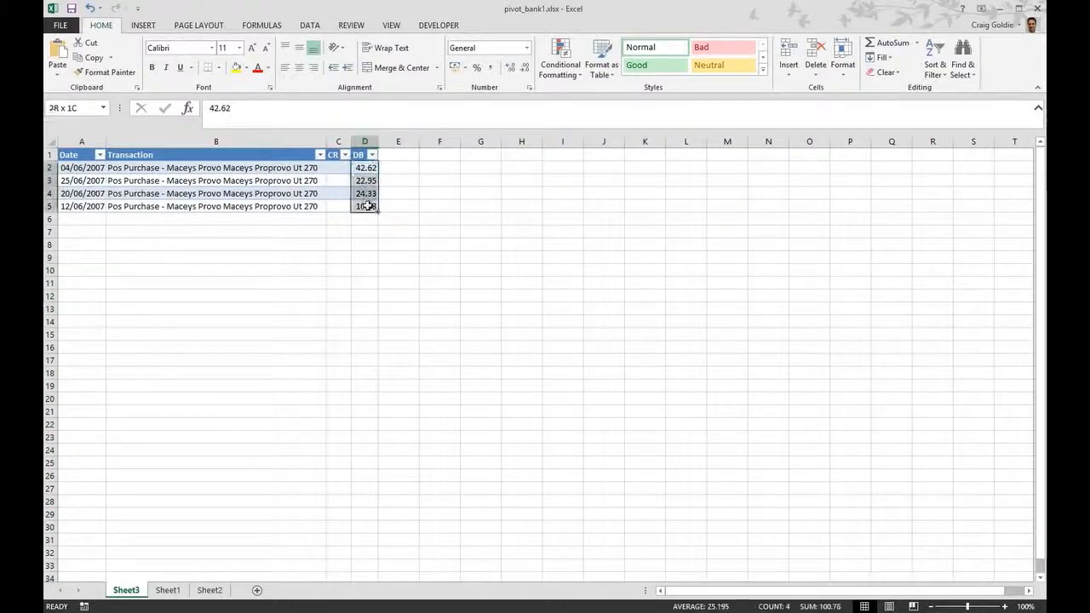
Step: Delete the Sheet3 detail sheet and confirm the deletion
{"action": "left_click", "coordinate": [373, 269]}
{"action": "right_click", "coordinate": [136, 593]}
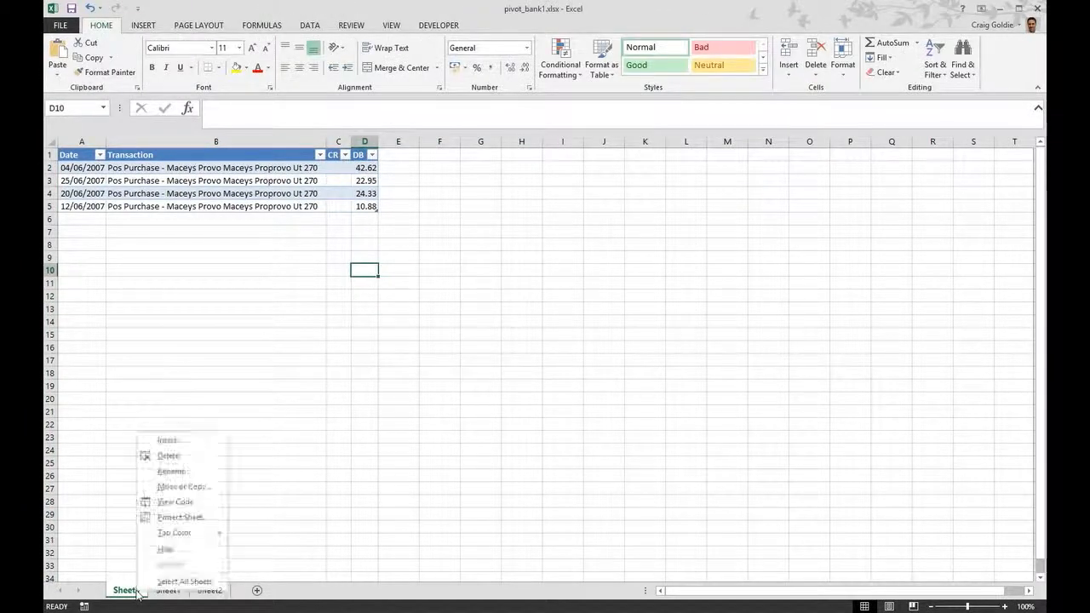
{"action": "left_click", "coordinate": [158, 459]}
{"action": "left_click", "coordinate": [575, 352]}
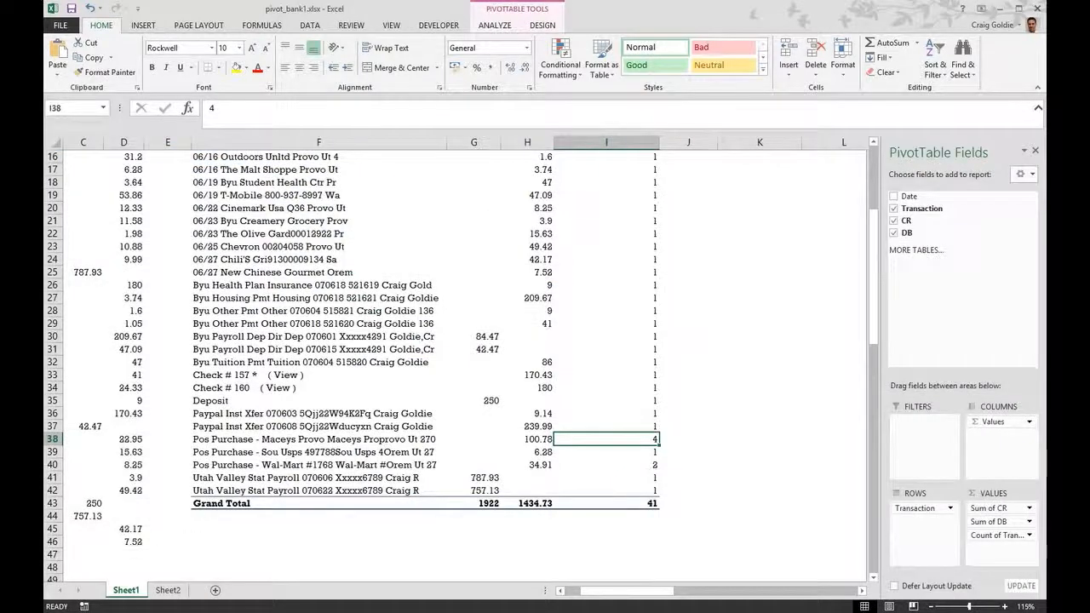
Step: Remove Count of Transaction from the PivotTable's values and the Transaction field from its rows
{"action": "scroll", "coordinate": [489, 223], "scroll_direction": "up", "scroll_amount": 5}
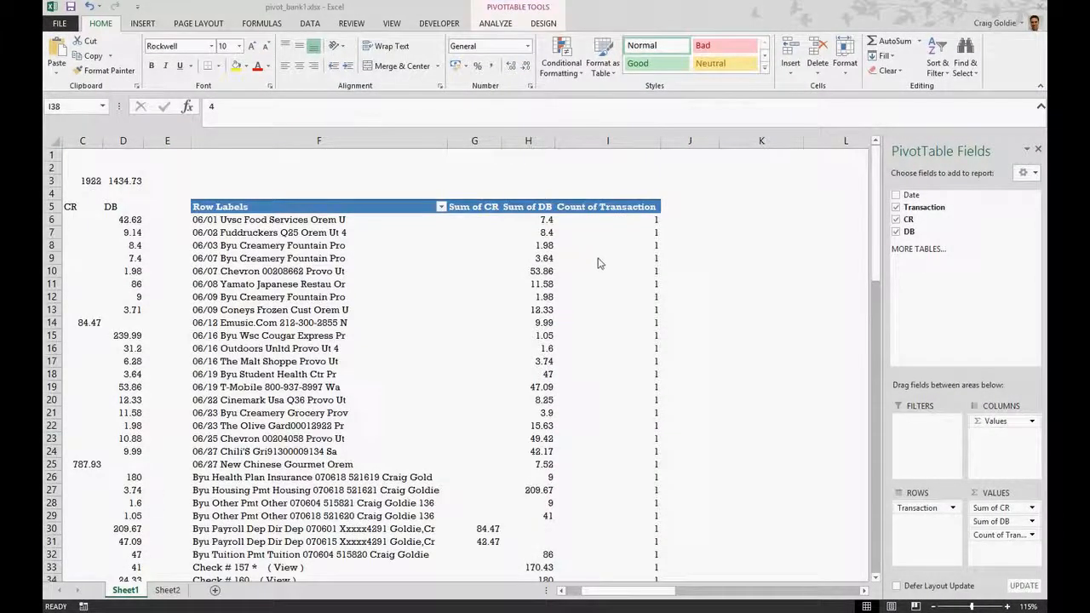
{"action": "left_click", "coordinate": [625, 270]}
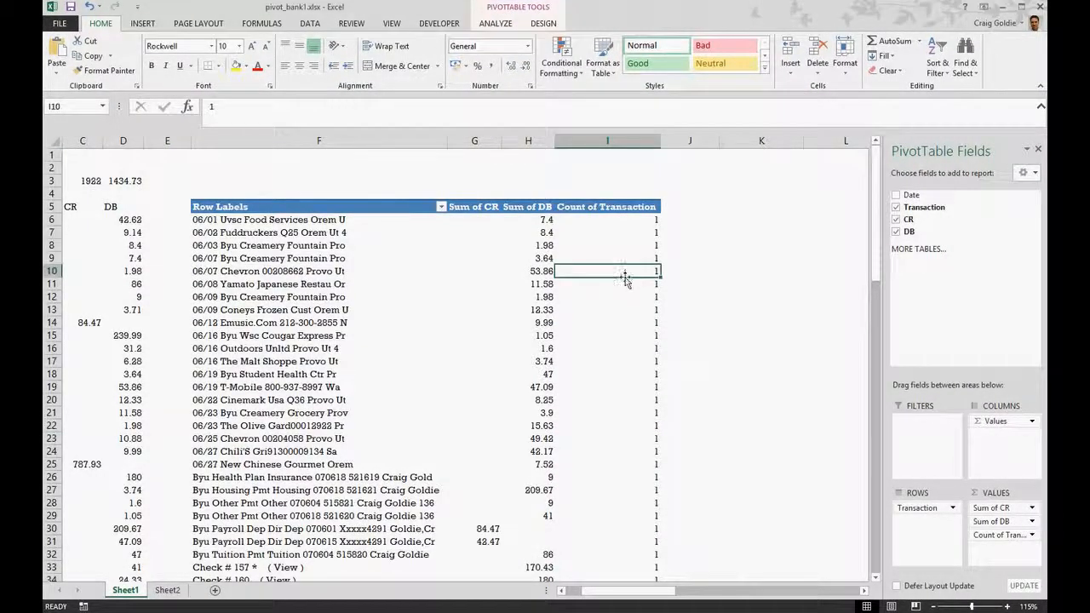
{"action": "left_click_drag", "start_coordinate": [1015, 541], "coordinate": [723, 415]}
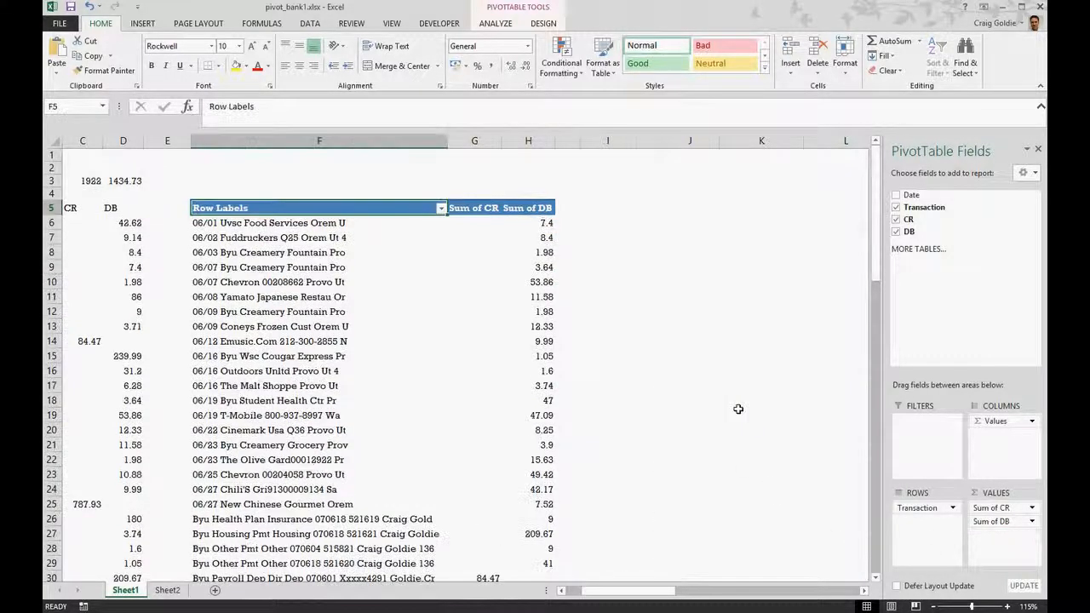
{"action": "left_click_drag", "start_coordinate": [643, 592], "coordinate": [634, 594]}
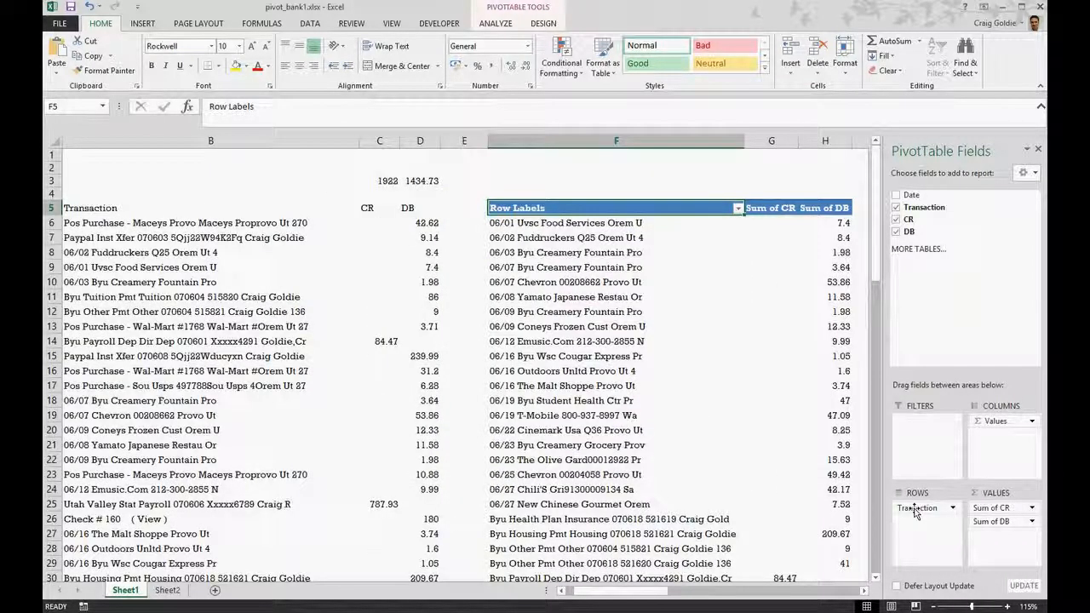
{"action": "left_click_drag", "start_coordinate": [918, 508], "coordinate": [744, 449]}
{"action": "left_click", "coordinate": [534, 283]}
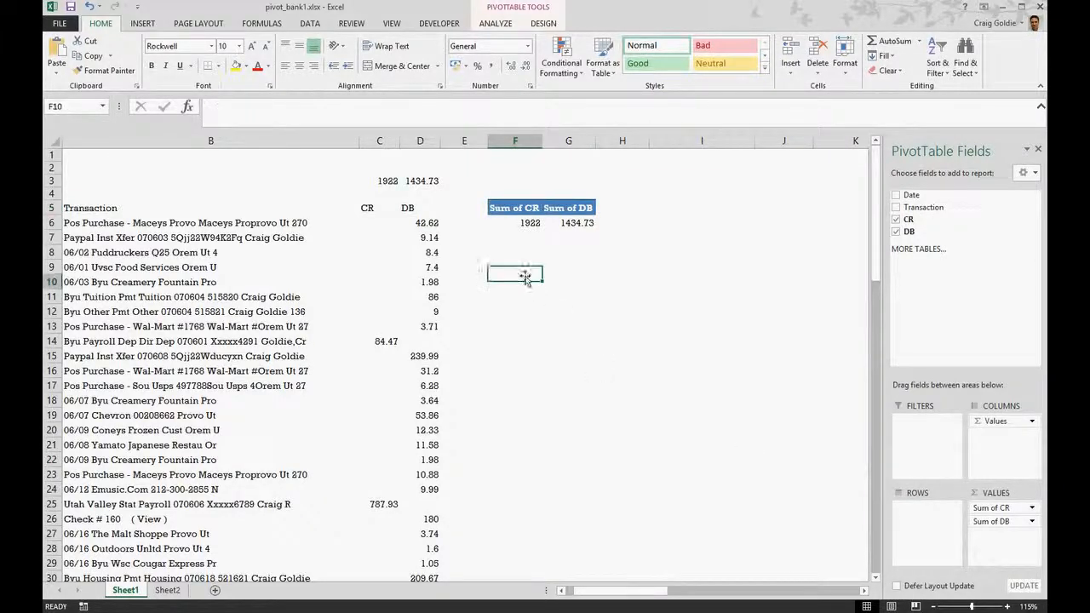
Step: Insert a blank column at E, before the PivotTable, and enter the header AcType in E5
{"action": "left_click", "coordinate": [458, 140]}
{"action": "right_click", "coordinate": [457, 181]}
{"action": "left_click", "coordinate": [496, 286]}
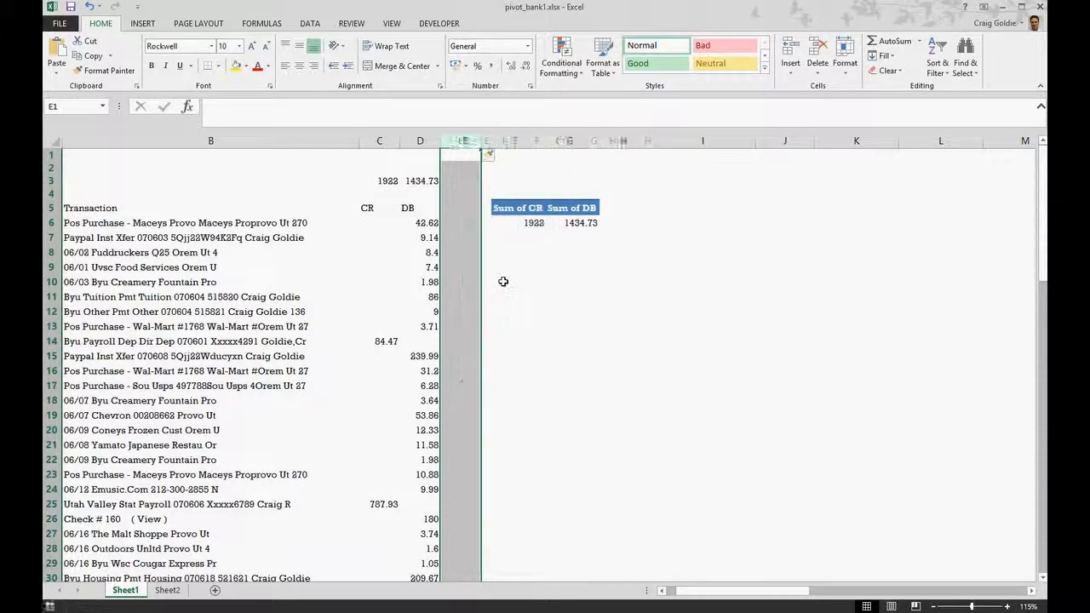
{"action": "left_click", "coordinate": [452, 208]}
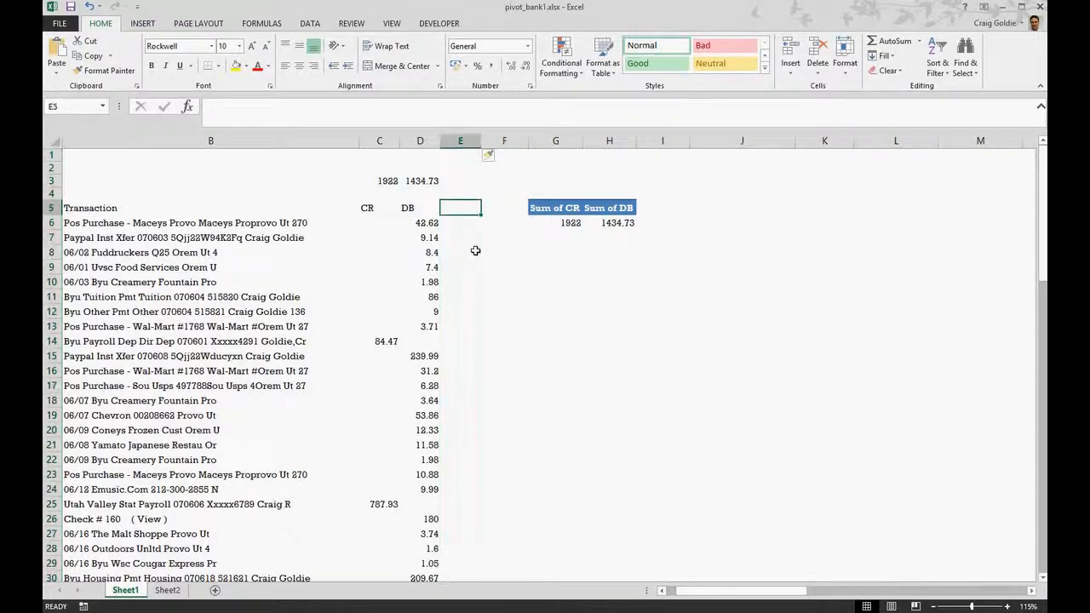
{"action": "type", "text": "AcType"}
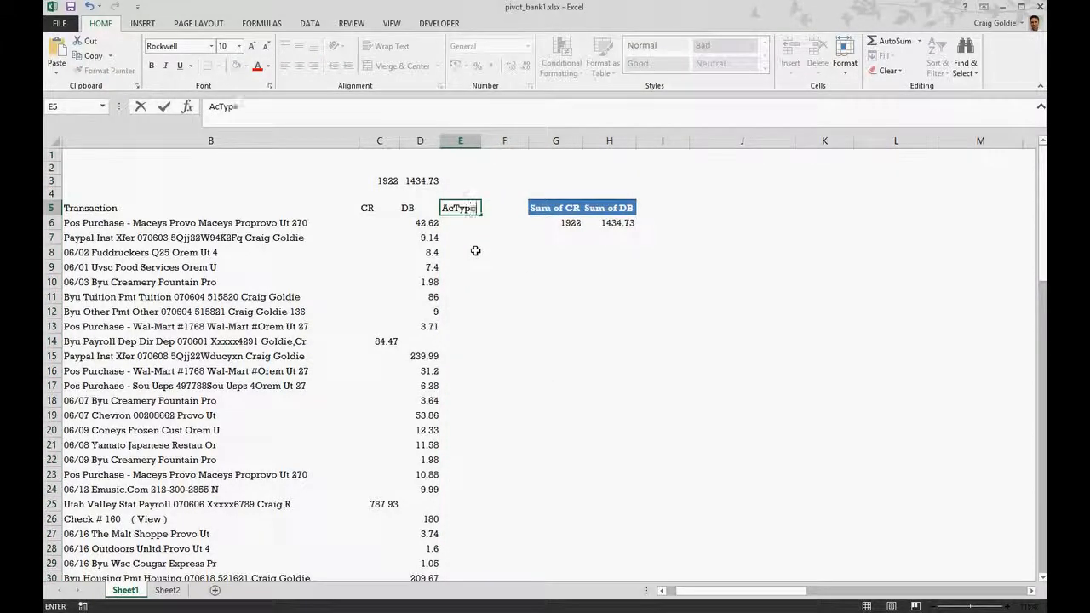
{"action": "key", "text": "Return"}
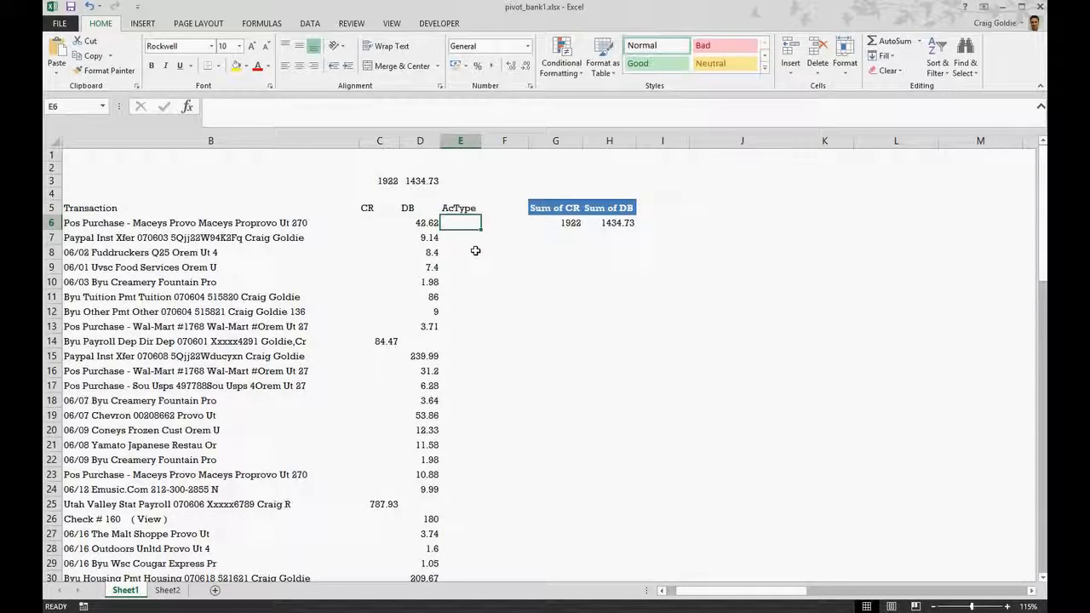
Step: Enter Food/Basics, DepAssets and Recreation in E6:E8, and fill in an account type for every remaining transaction down to E46
{"action": "type", "text": "Food"}
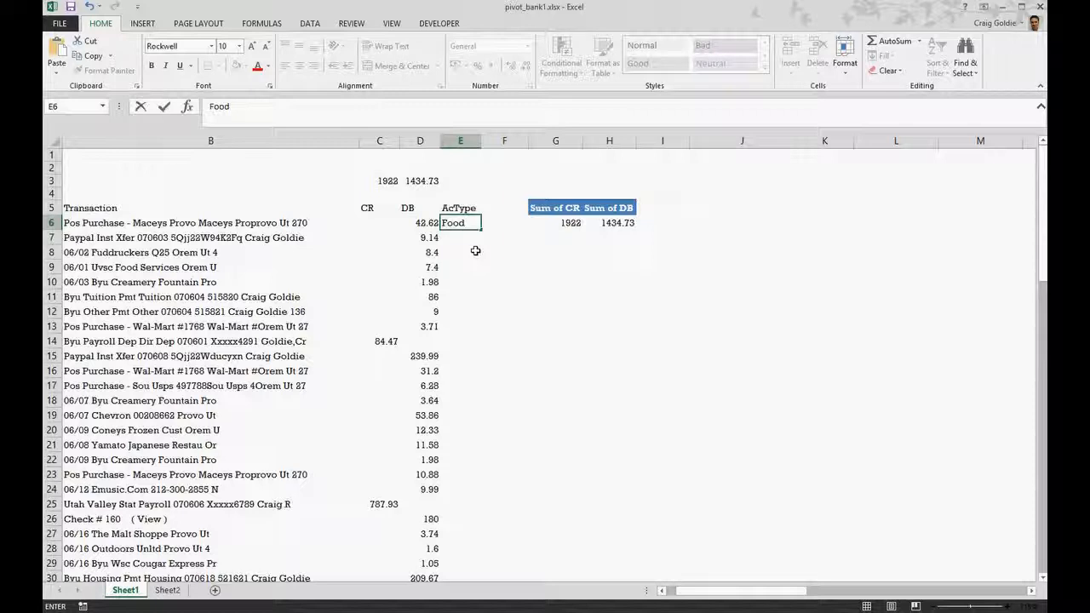
{"action": "type", "text": "/Basics"}
{"action": "key", "text": "Return"}
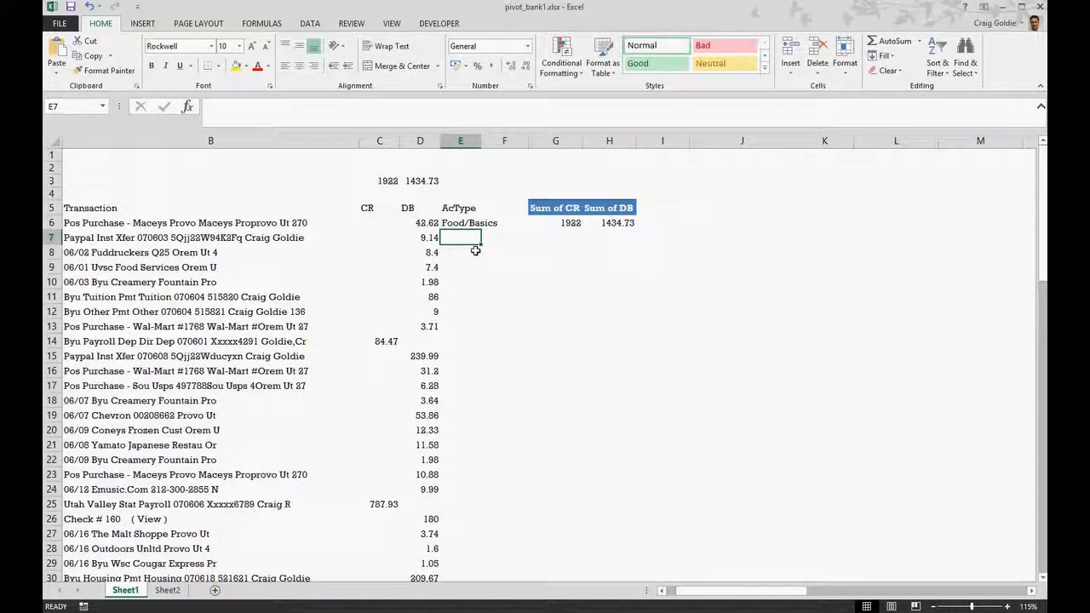
{"action": "type", "text": "DepAs"}
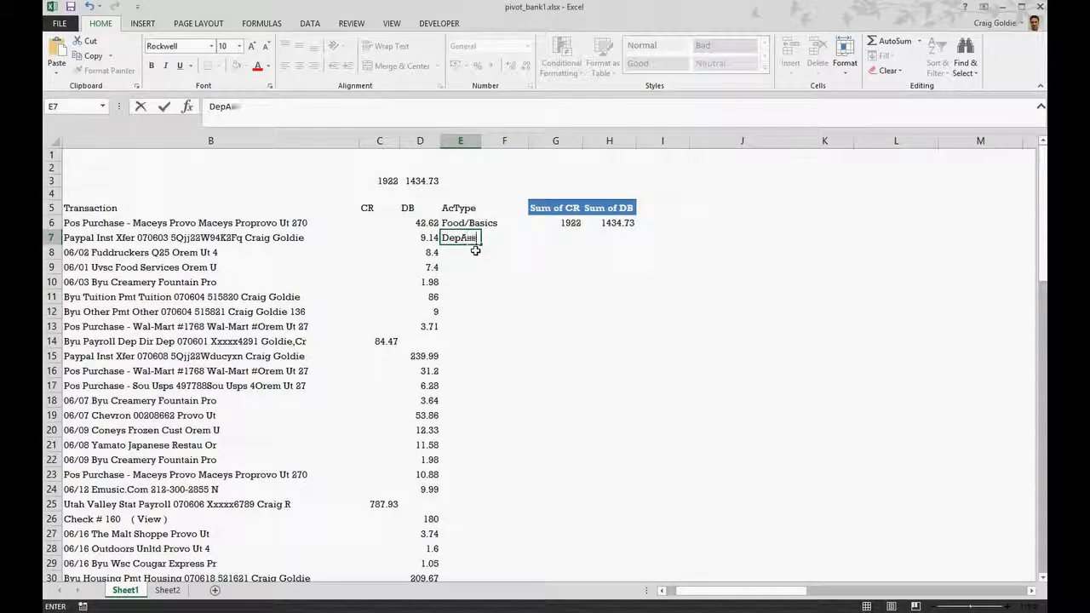
{"action": "type", "text": "sets"}
{"action": "key", "text": "Return"}
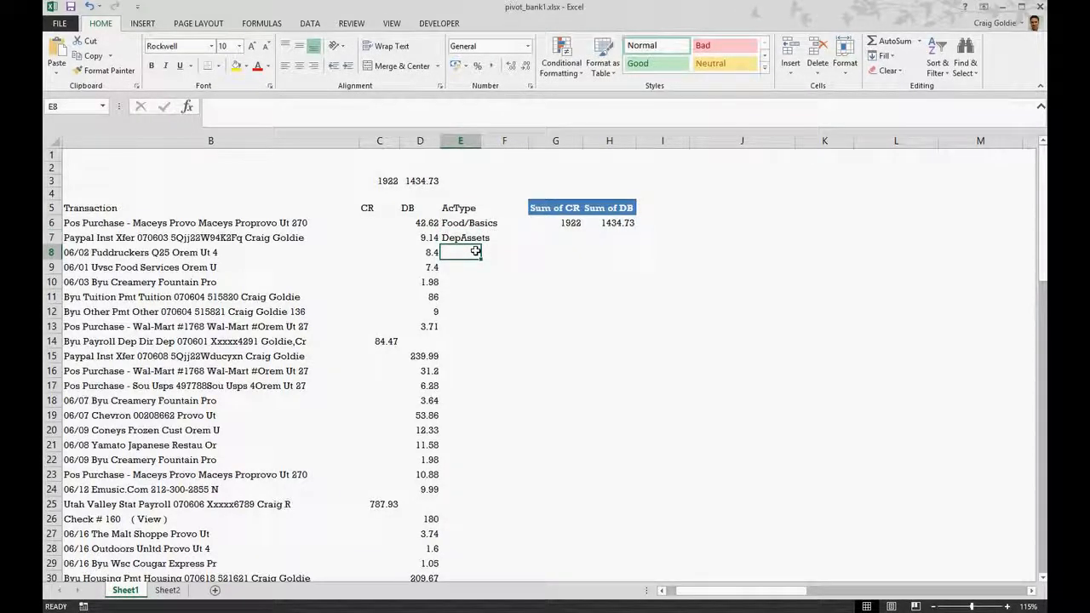
{"action": "type", "text": "Recreation"}
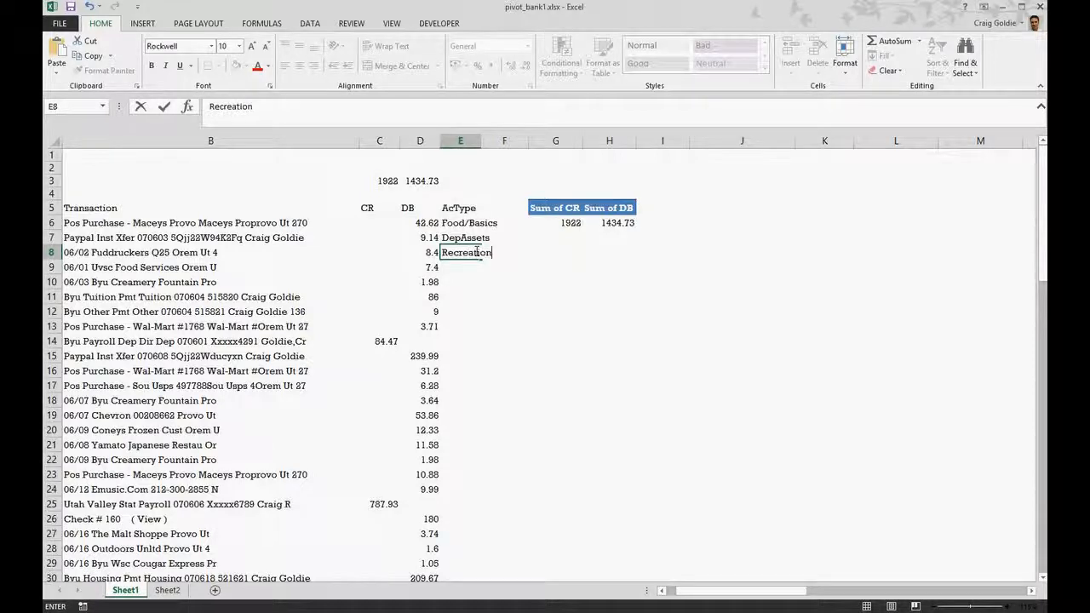
{"action": "key", "text": "Return"}
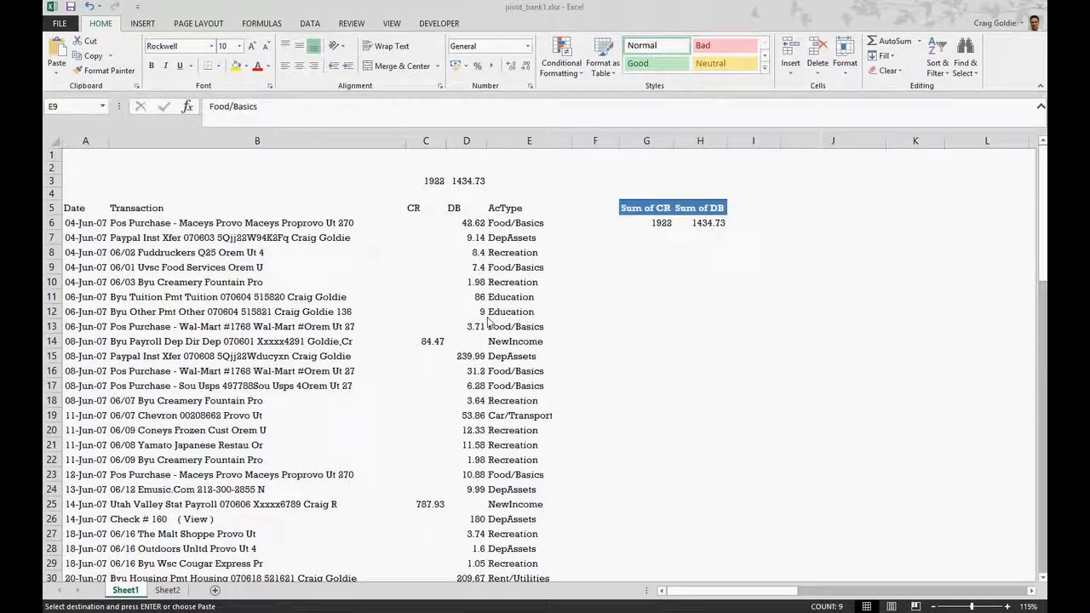
{"action": "type", "text": "Food/Basics Recreation Education Education Food/Basics NewIncome DepAssets Food/Basics Food/Basics"}
Step: Select the AcType entries from E6 to E46 to check that every transaction row has a category
{"action": "left_click", "coordinate": [515, 223]}
{"action": "key", "text": "ctrl+shift+Down"}
{"action": "scroll", "coordinate": [426, 503], "scroll_direction": "down", "scroll_amount": 5}
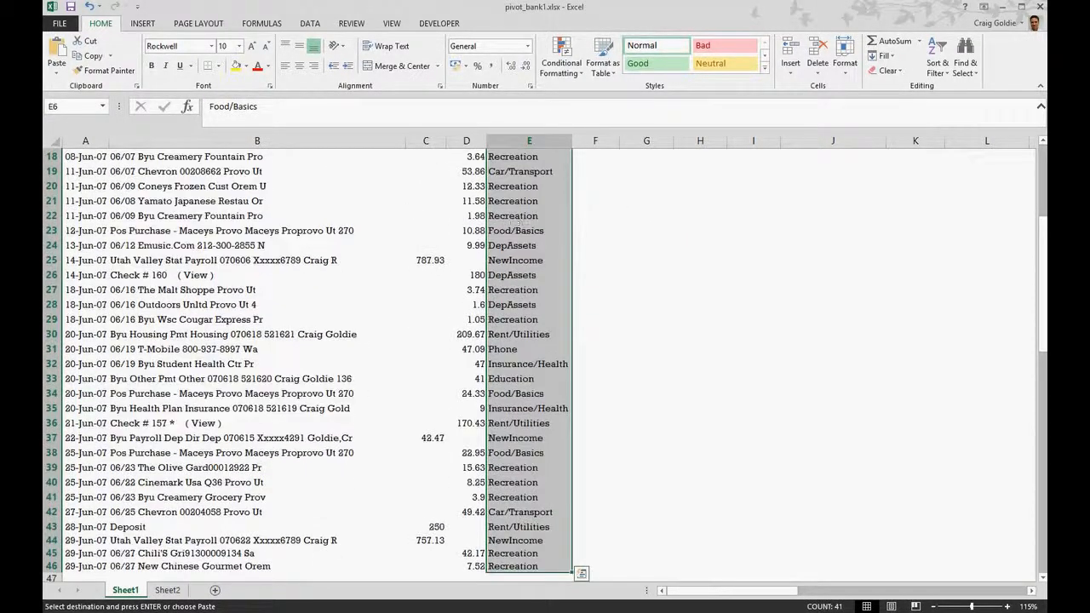
{"action": "scroll", "coordinate": [539, 373], "scroll_direction": "up", "scroll_amount": 9}
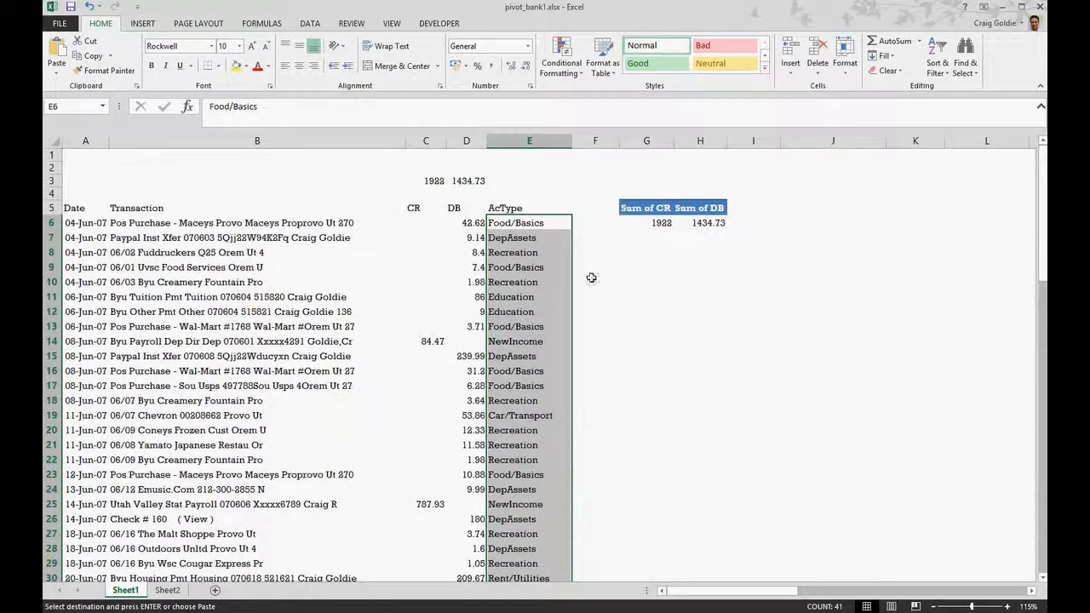
{"action": "left_click", "coordinate": [698, 295]}
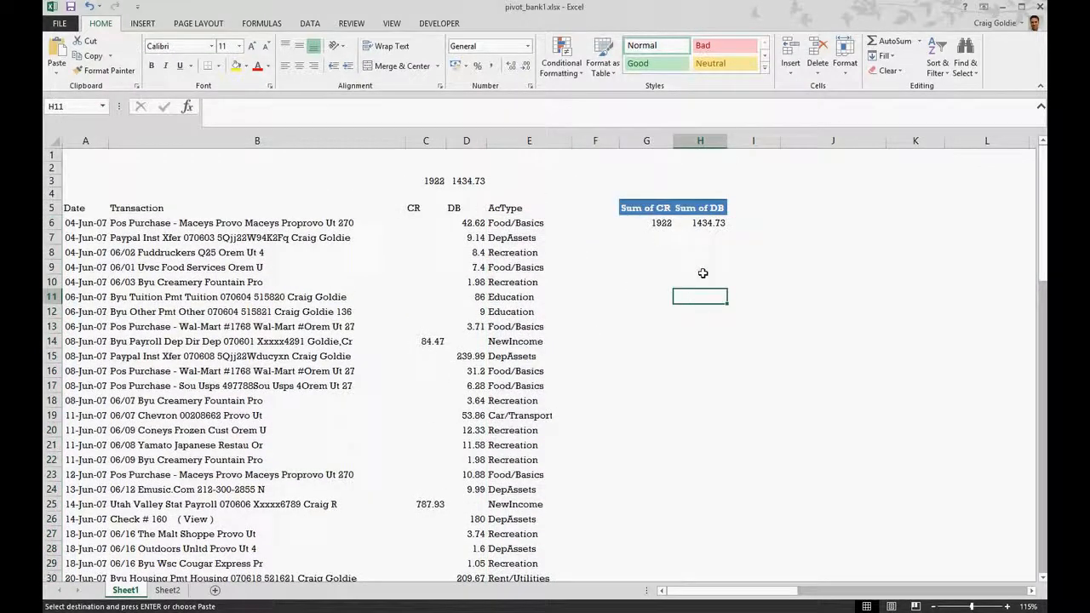
Step: Highlight the AcType header in E5 with a yellow fill
{"action": "left_click", "coordinate": [514, 206]}
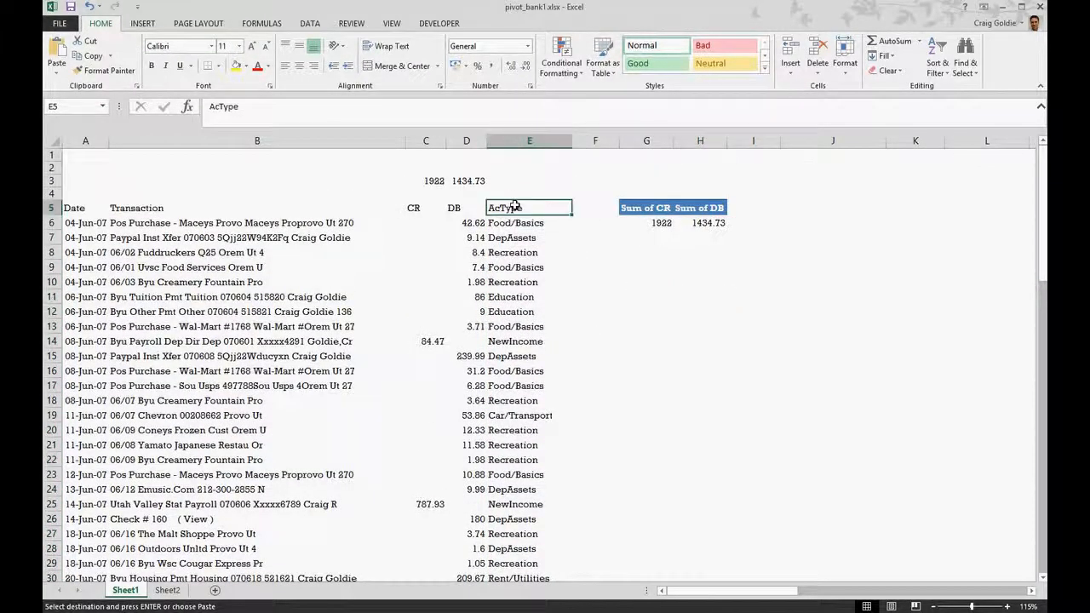
{"action": "left_click", "coordinate": [236, 65]}
{"action": "left_click", "coordinate": [691, 341]}
Step: Change the PivotTable's data source to Sheet1 range A5:E46 so that it includes the AcType column
{"action": "left_click", "coordinate": [689, 222]}
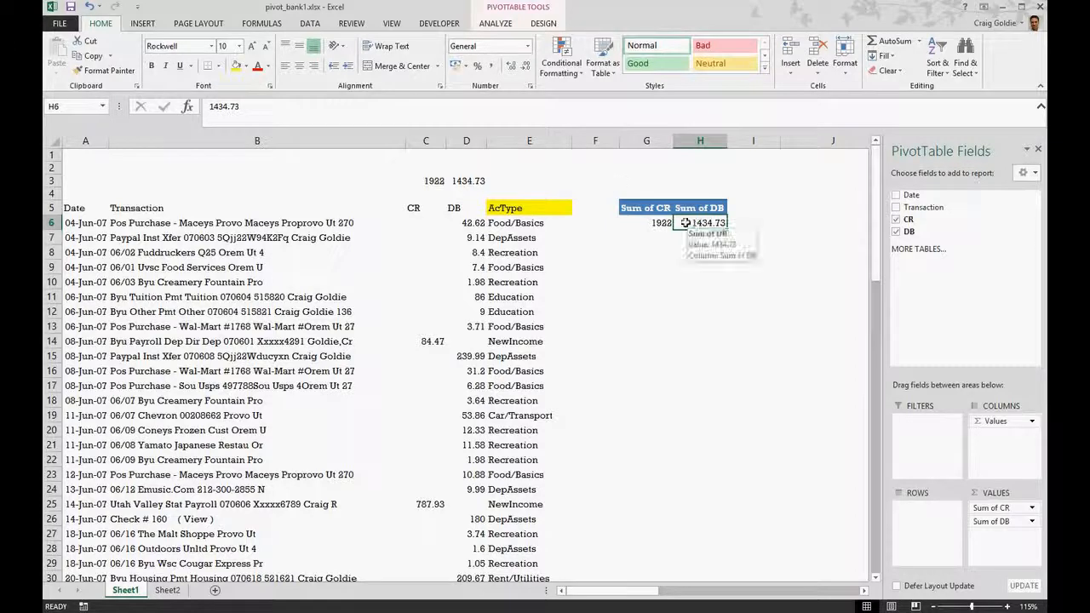
{"action": "left_click", "coordinate": [496, 23]}
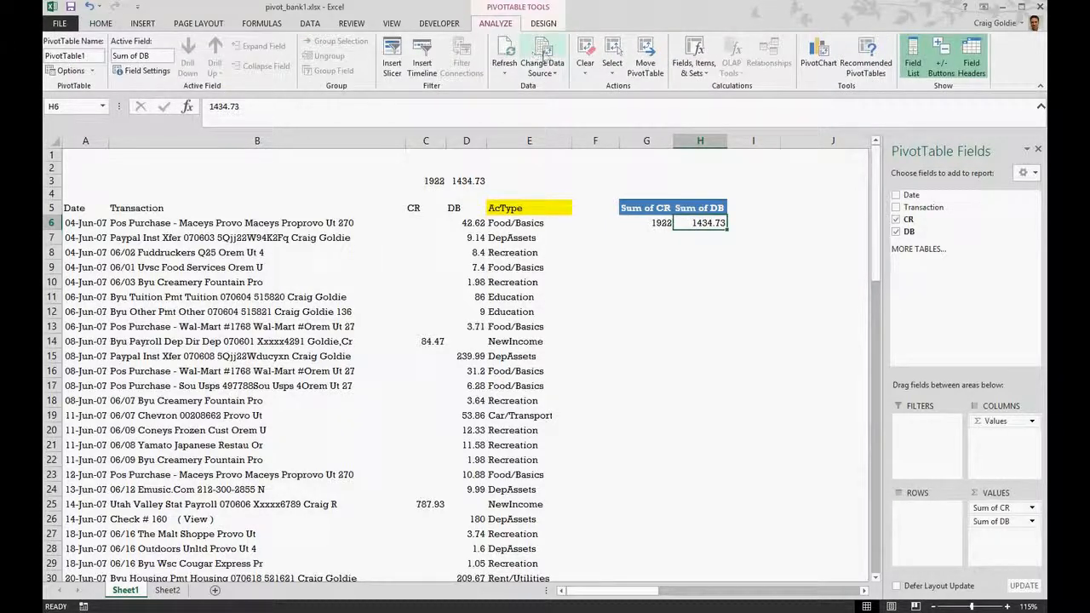
{"action": "left_click", "coordinate": [543, 51]}
{"action": "scroll", "coordinate": [354, 244], "scroll_direction": "up", "scroll_amount": 2}
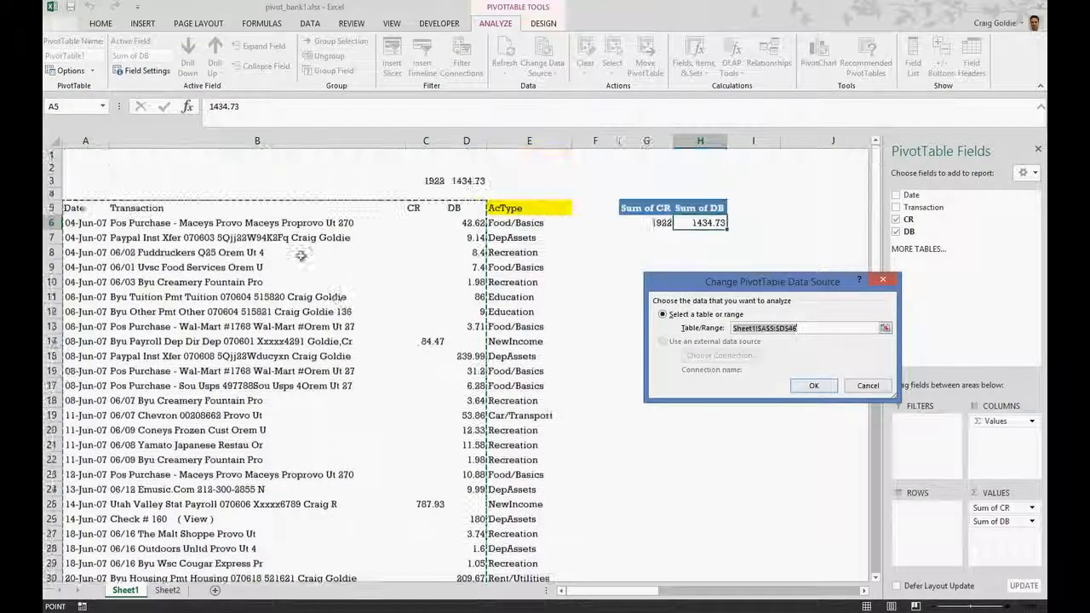
{"action": "left_click", "coordinate": [91, 207]}
{"action": "key", "text": "ctrl+shift+Right"}
{"action": "key", "text": "ctrl+shift+Down"}
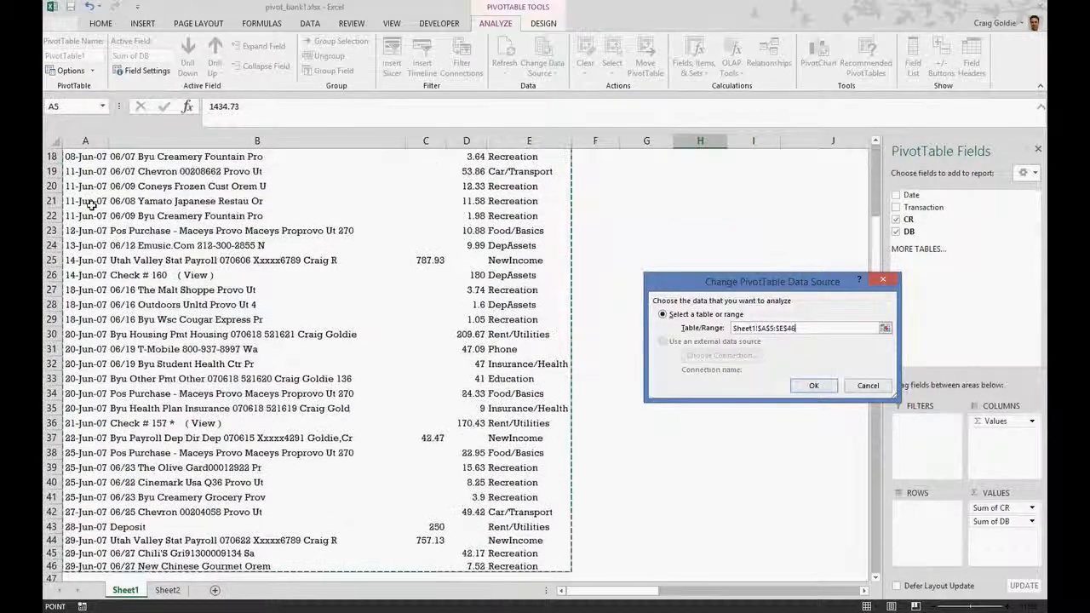
{"action": "scroll", "coordinate": [279, 240], "scroll_direction": "up", "scroll_amount": 6}
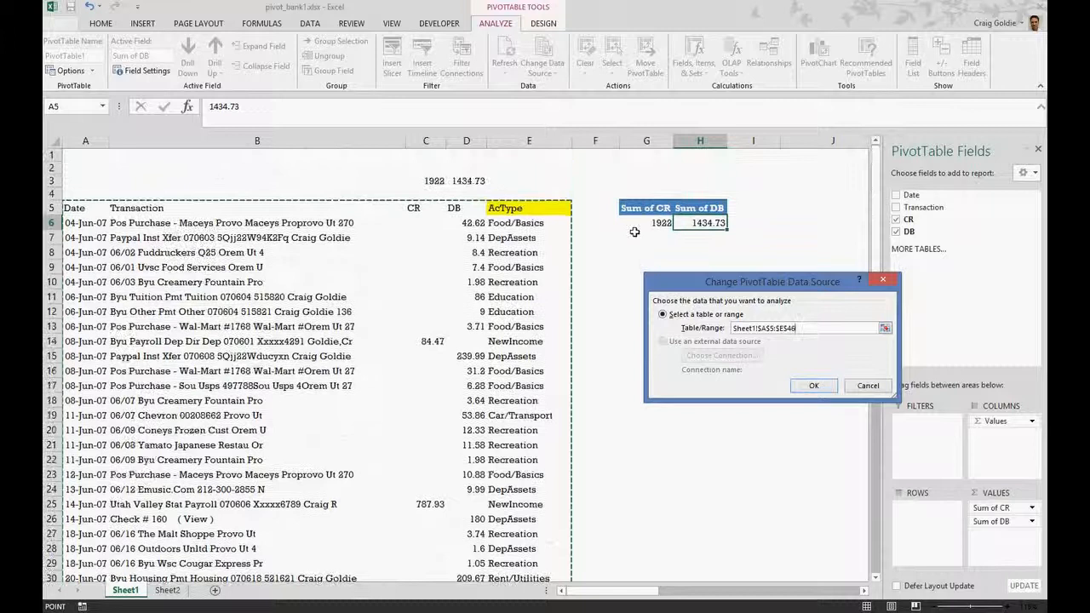
{"action": "left_click", "coordinate": [811, 385]}
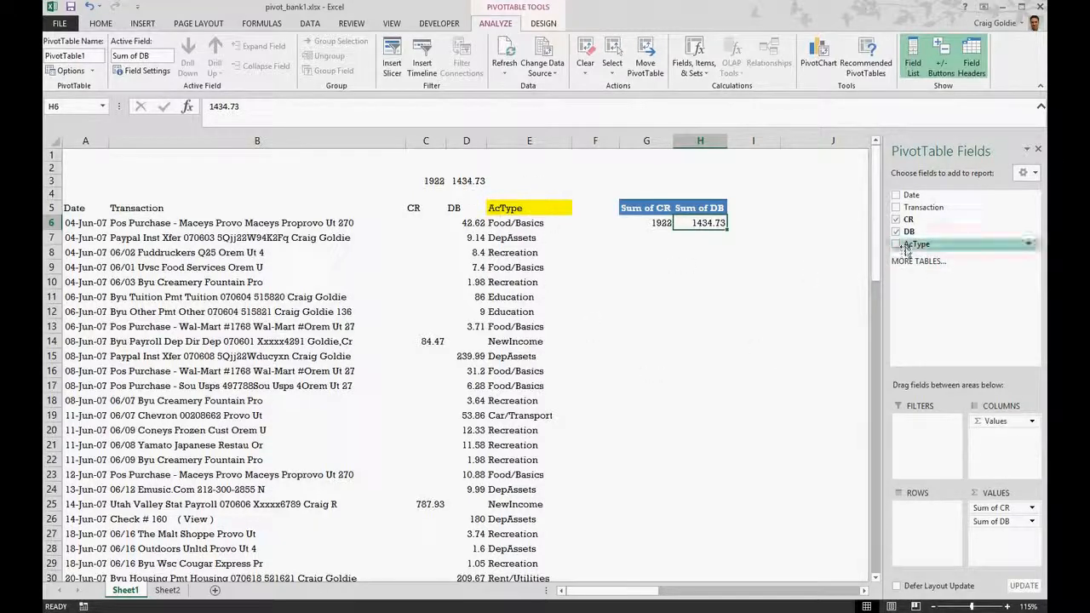
Step: Add AcType to the PivotTable's rows and compare the grand totals with the column sums in C3:D3
{"action": "left_click_drag", "start_coordinate": [912, 245], "coordinate": [917, 527]}
{"action": "left_click_drag", "start_coordinate": [643, 591], "coordinate": [658, 598]}
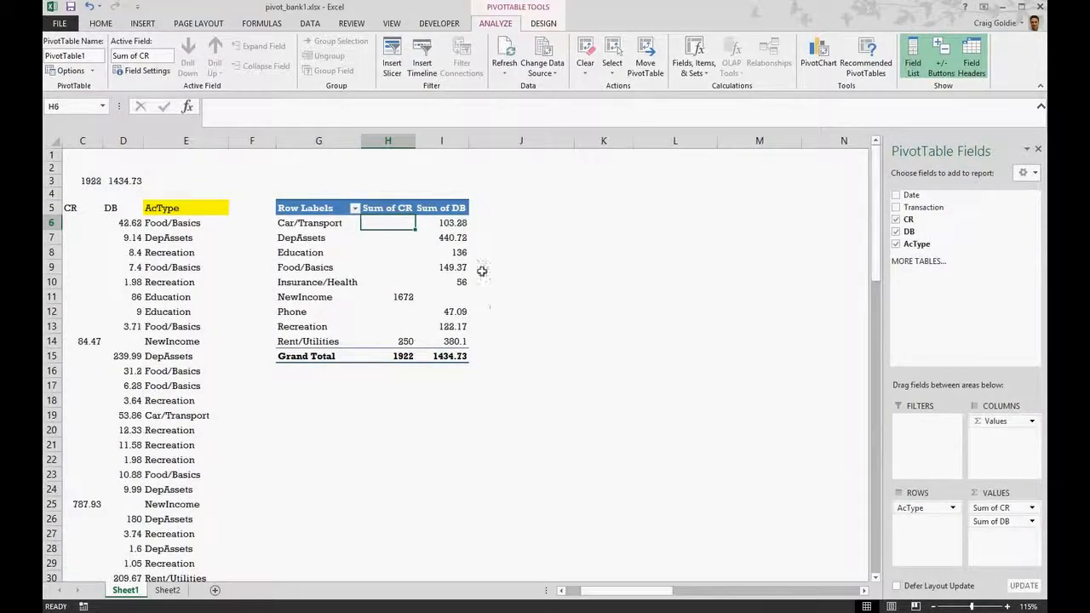
{"action": "left_click", "coordinate": [551, 234]}
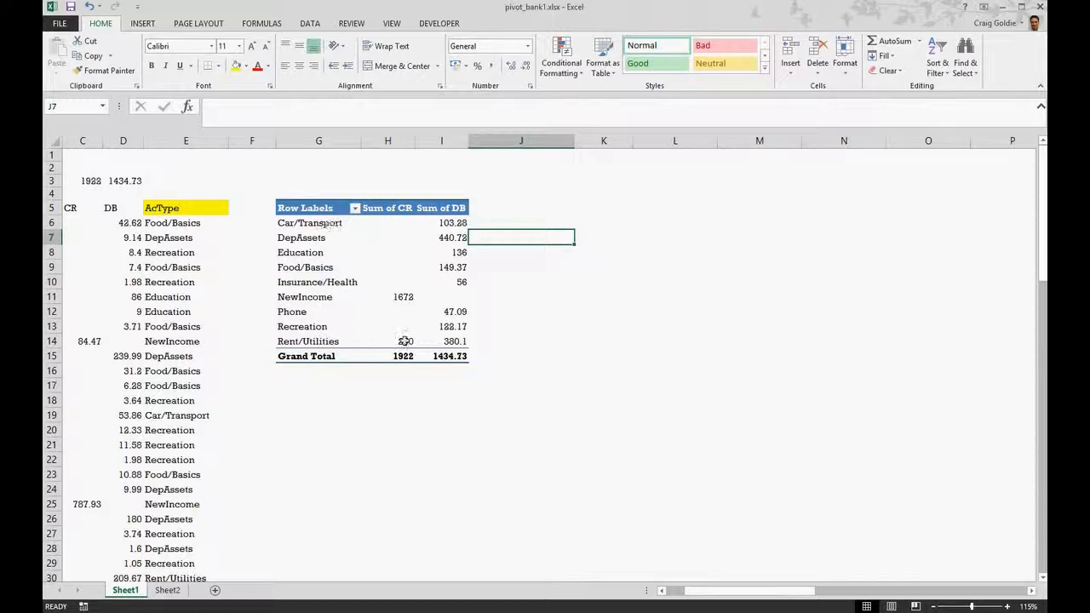
{"action": "left_click", "coordinate": [412, 363]}
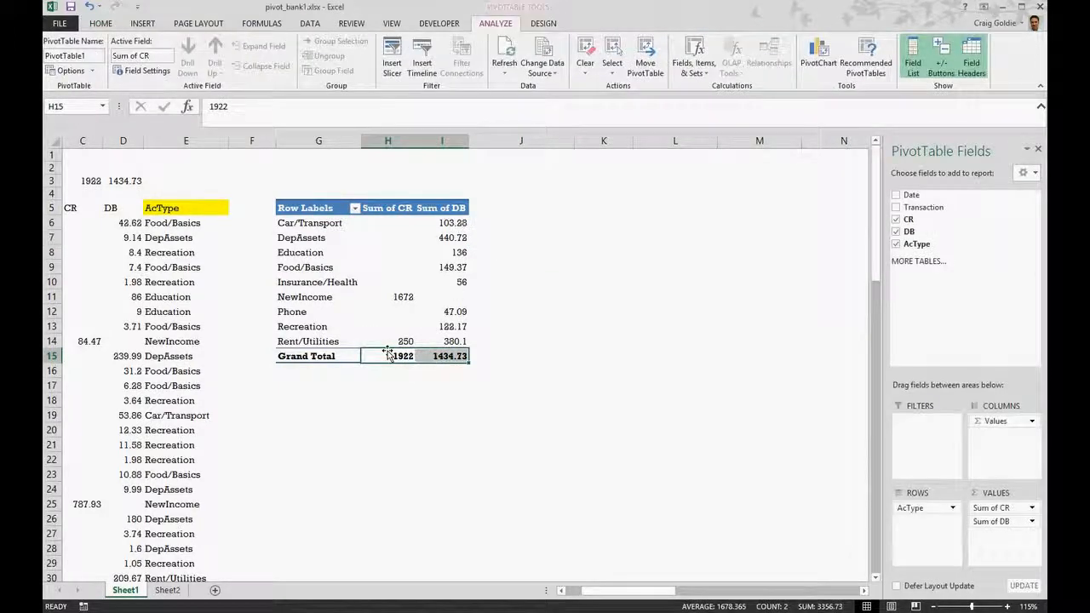
{"action": "left_click_drag", "start_coordinate": [90, 179], "coordinate": [126, 178]}
{"action": "left_click", "coordinate": [549, 284]}
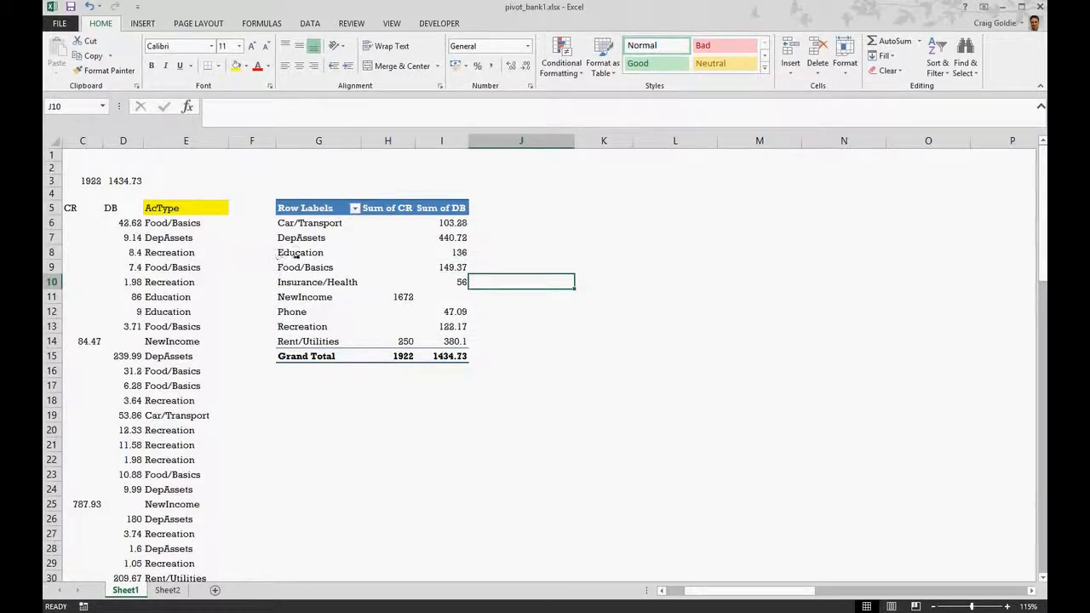
Step: Add Transaction beneath AcType in the PivotTable's rows and look through the transactions listed under each account type
{"action": "left_click", "coordinate": [321, 266]}
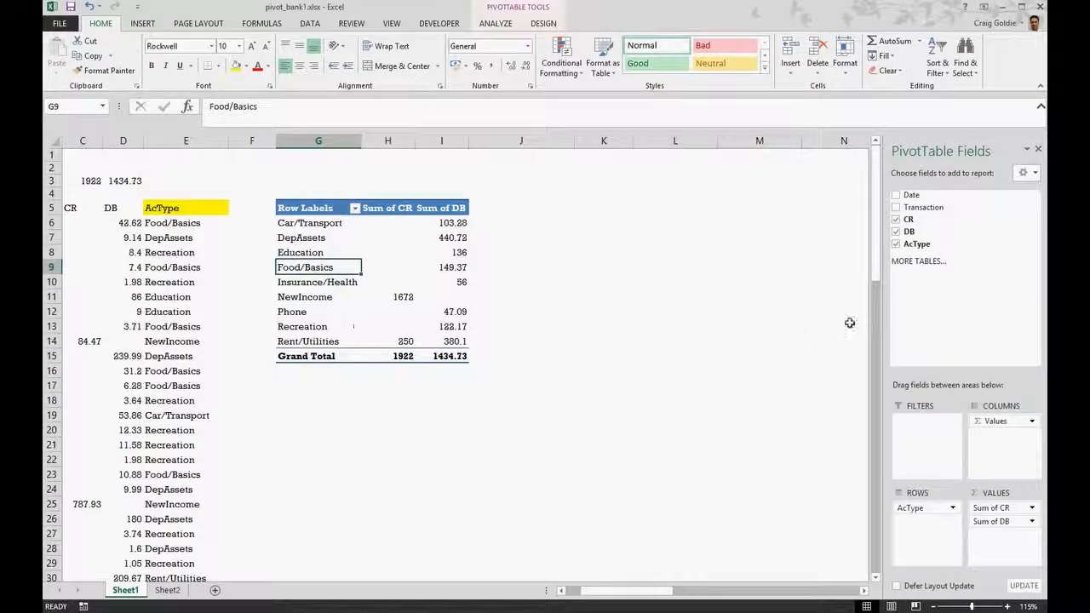
{"action": "left_click_drag", "start_coordinate": [924, 208], "coordinate": [907, 539]}
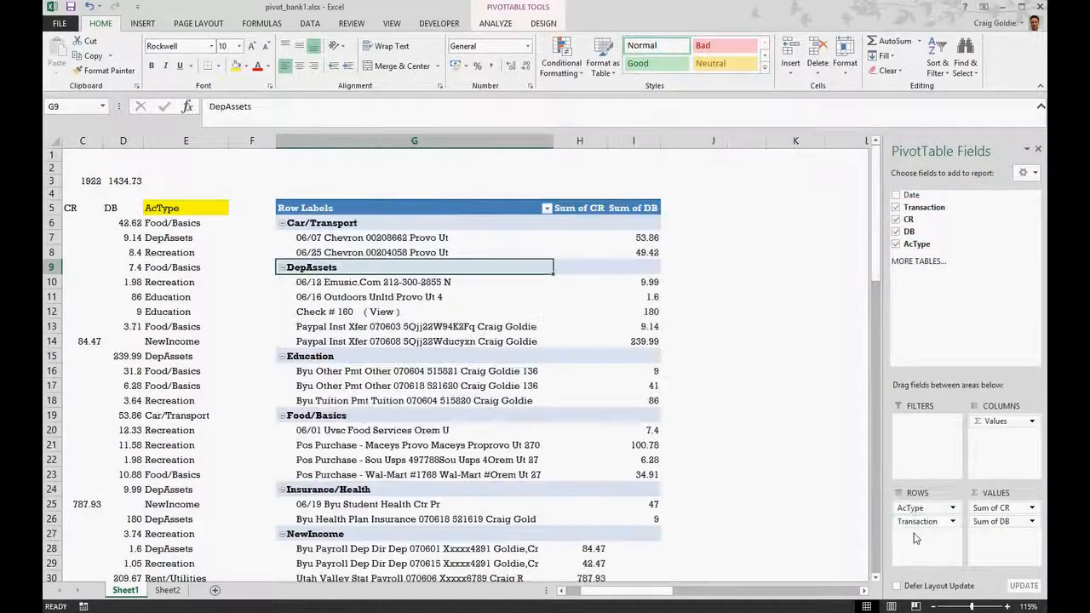
{"action": "scroll", "coordinate": [738, 313], "scroll_direction": "down", "scroll_amount": 2}
{"action": "scroll", "coordinate": [738, 313], "scroll_direction": "down", "scroll_amount": 2}
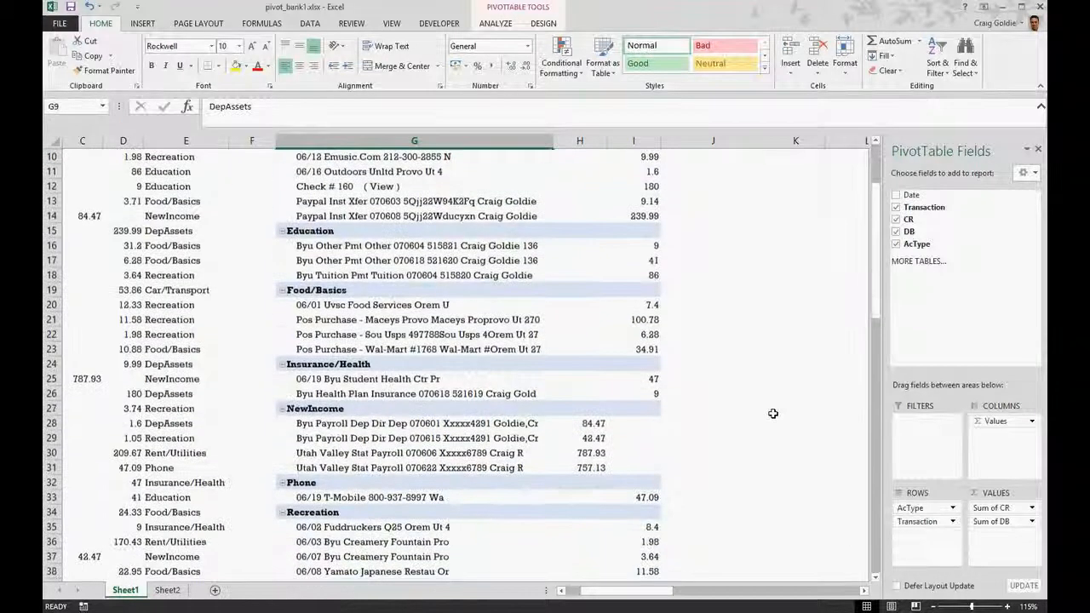
{"action": "scroll", "coordinate": [740, 434], "scroll_direction": "down", "scroll_amount": 5}
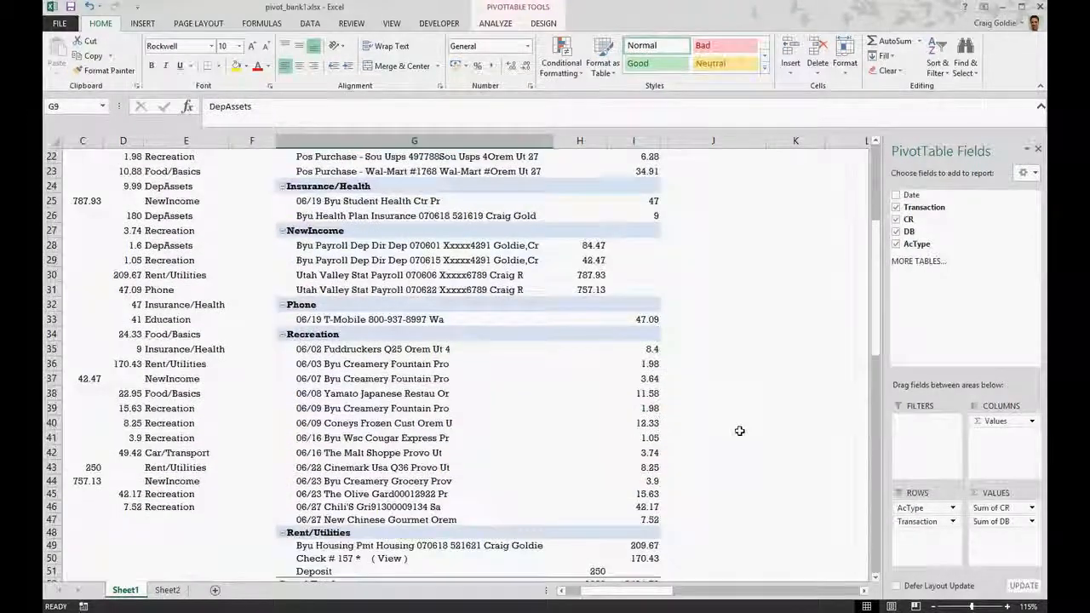
{"action": "scroll", "coordinate": [738, 428], "scroll_direction": "up", "scroll_amount": 6}
{"action": "scroll", "coordinate": [722, 415], "scroll_direction": "up", "scroll_amount": 2}
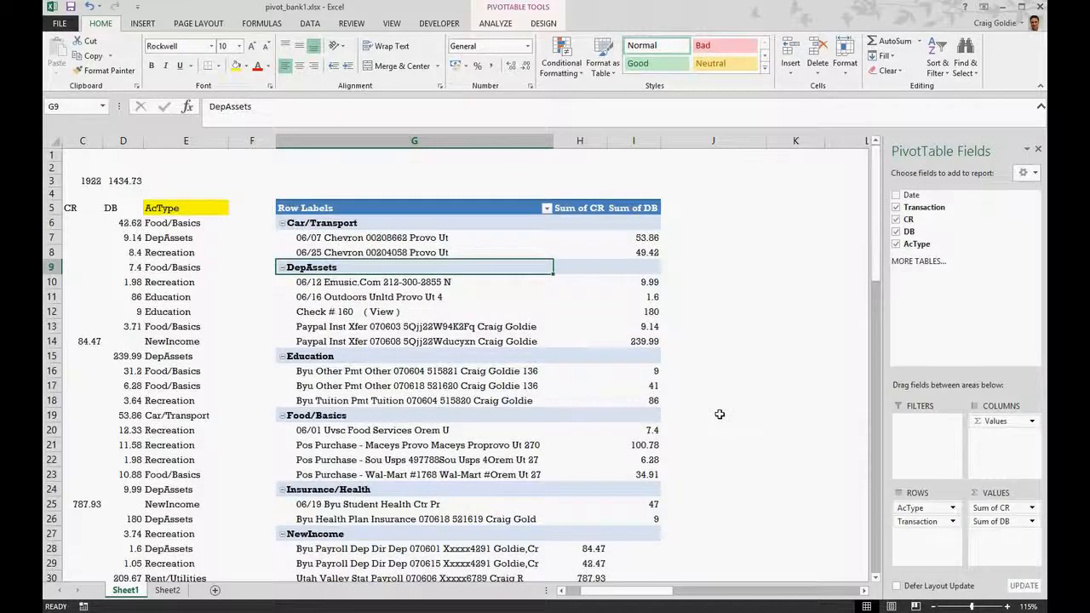
Step: Move Transaction above AcType in the rows and switch the PivotTable to the classic PivotTable layout
{"action": "left_click_drag", "start_coordinate": [919, 526], "coordinate": [921, 510]}
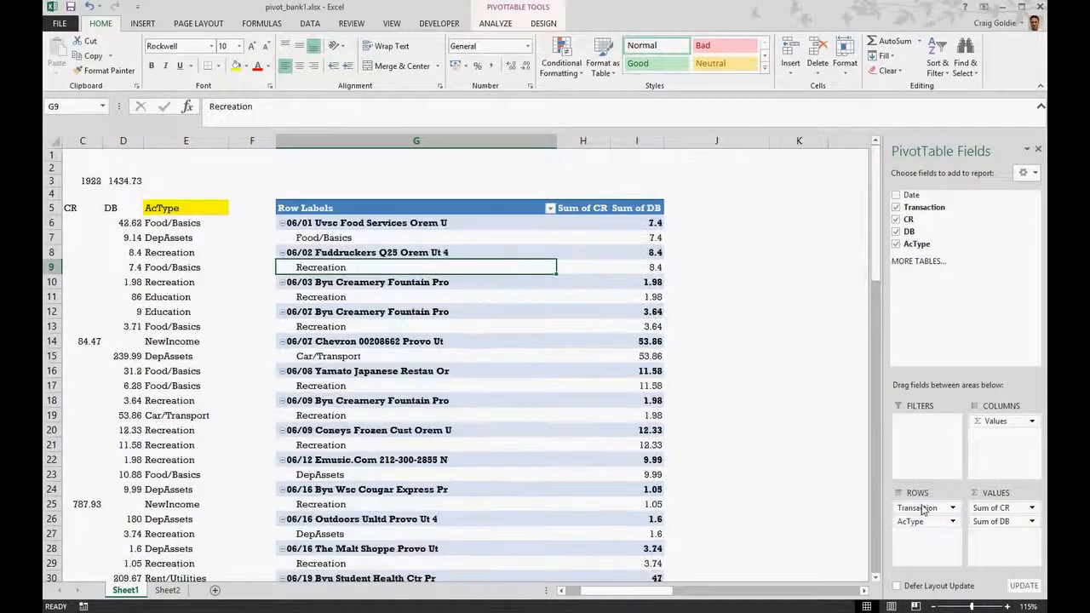
{"action": "right_click", "coordinate": [346, 287]}
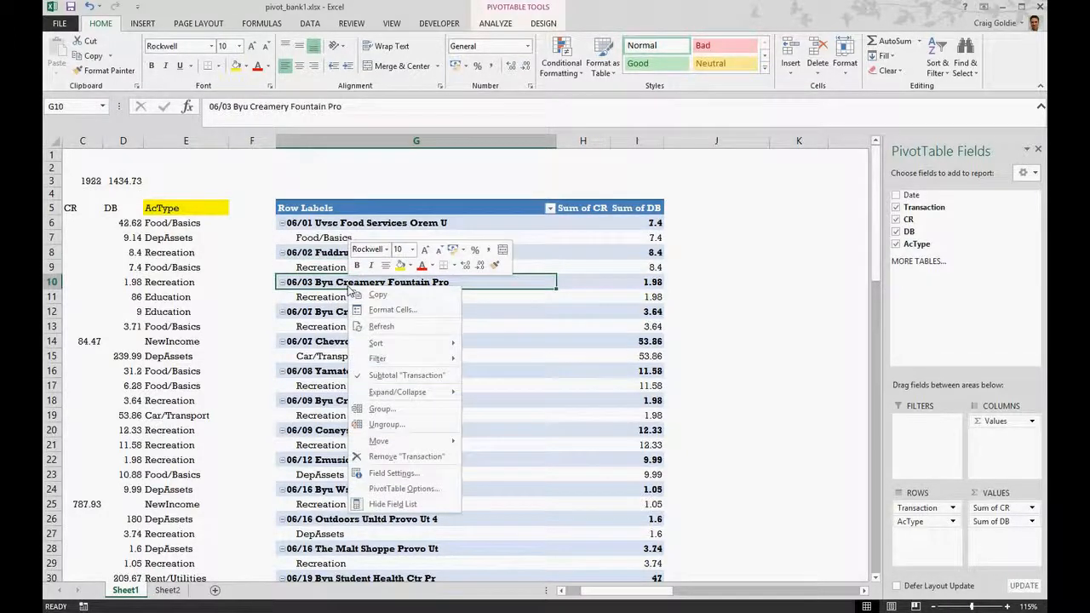
{"action": "left_click", "coordinate": [400, 491]}
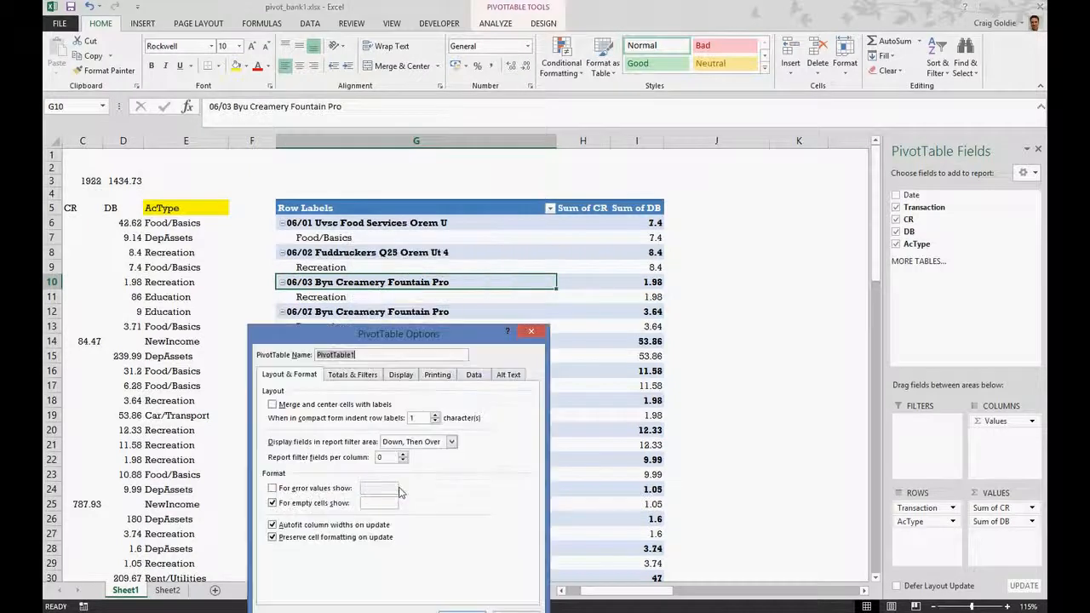
{"action": "left_click", "coordinate": [401, 375]}
{"action": "left_click", "coordinate": [274, 472]}
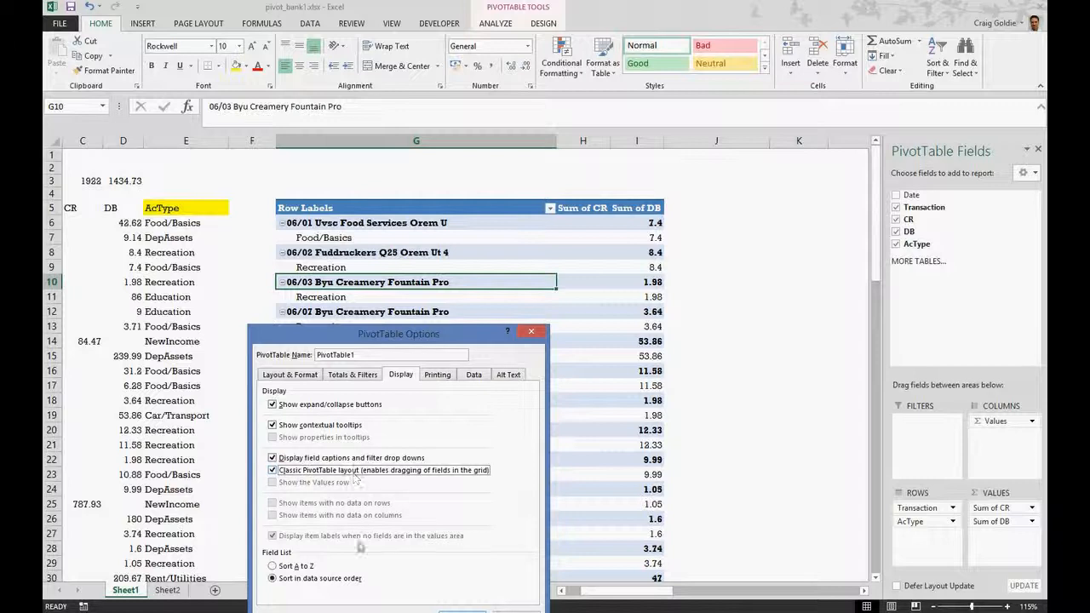
{"action": "left_click", "coordinate": [462, 612]}
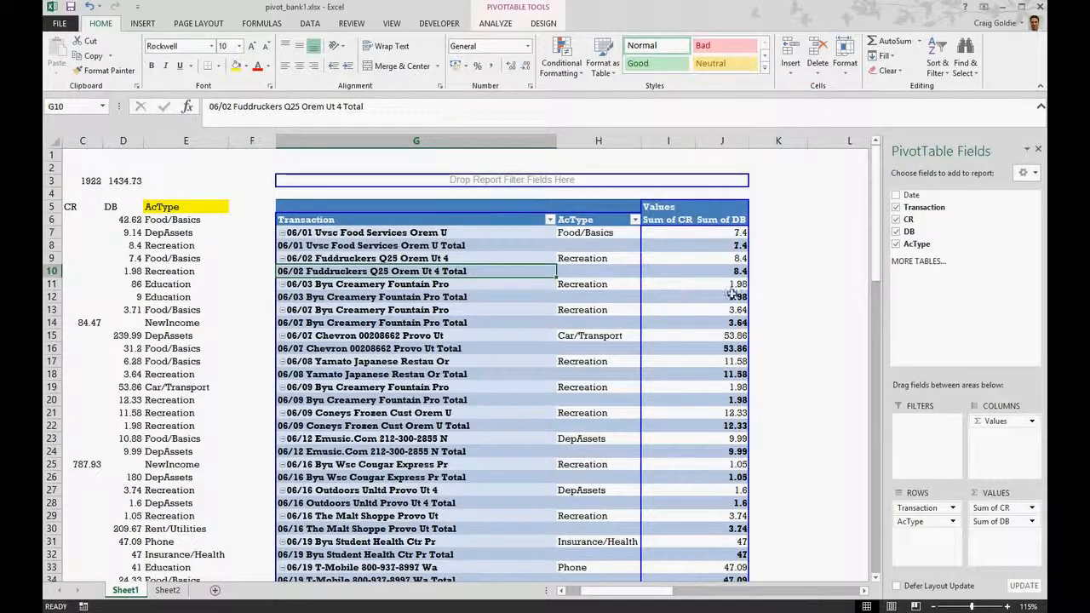
Step: Turn off the Transaction field's subtotals and review the PivotTable down to its grand total
{"action": "right_click", "coordinate": [421, 273]}
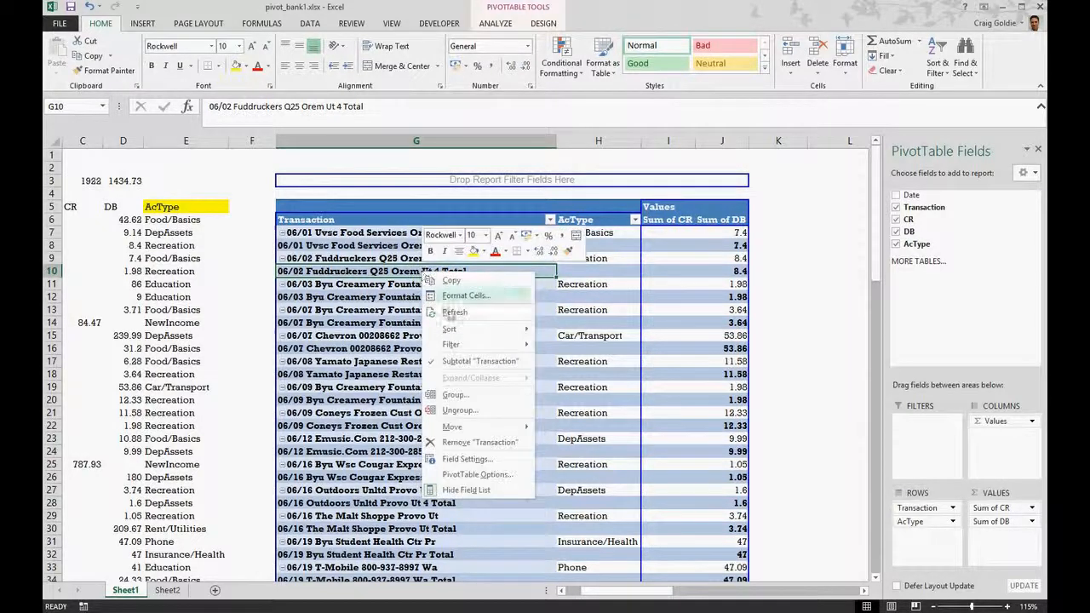
{"action": "left_click", "coordinate": [467, 362]}
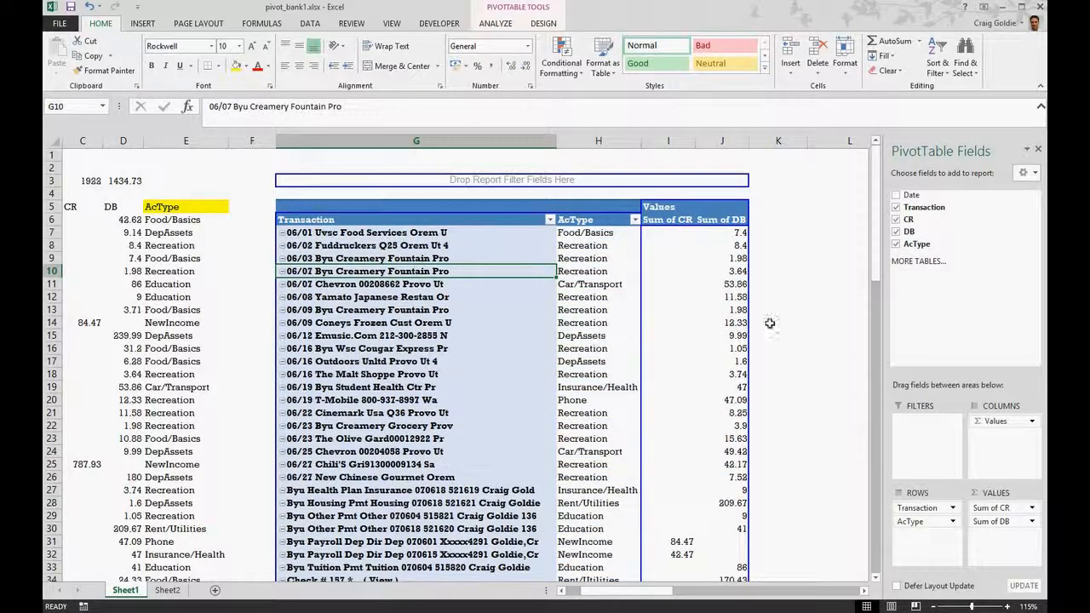
{"action": "left_click", "coordinate": [769, 322]}
{"action": "scroll", "coordinate": [406, 251], "scroll_direction": "down", "scroll_amount": 5}
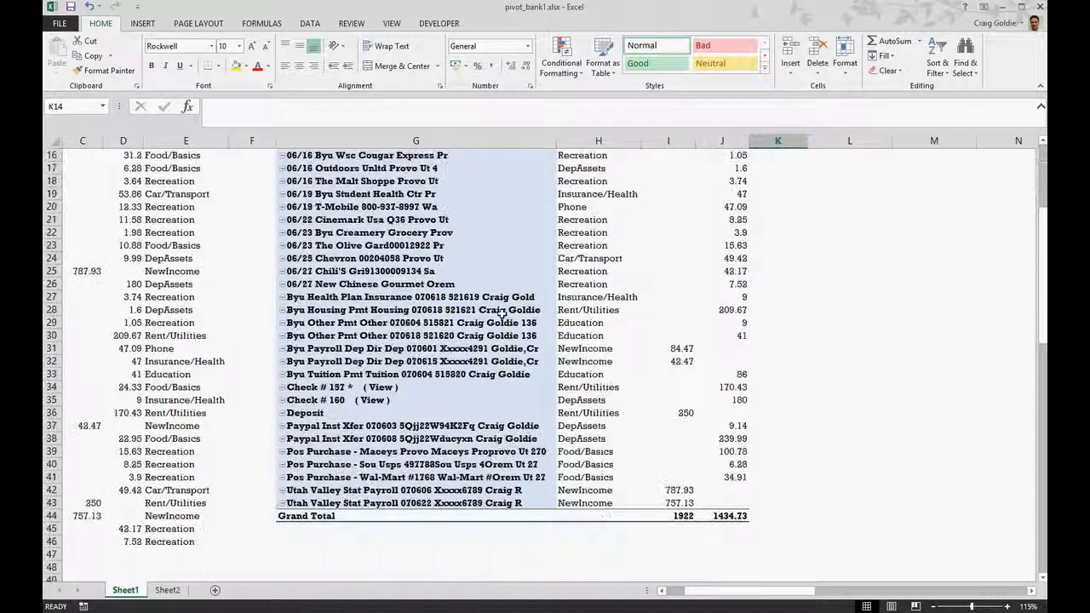
{"action": "scroll", "coordinate": [421, 287], "scroll_direction": "up", "scroll_amount": 5}
Step: Move AcType above Transaction in the PivotTable's rows so transactions are grouped by account type
{"action": "left_click", "coordinate": [595, 328]}
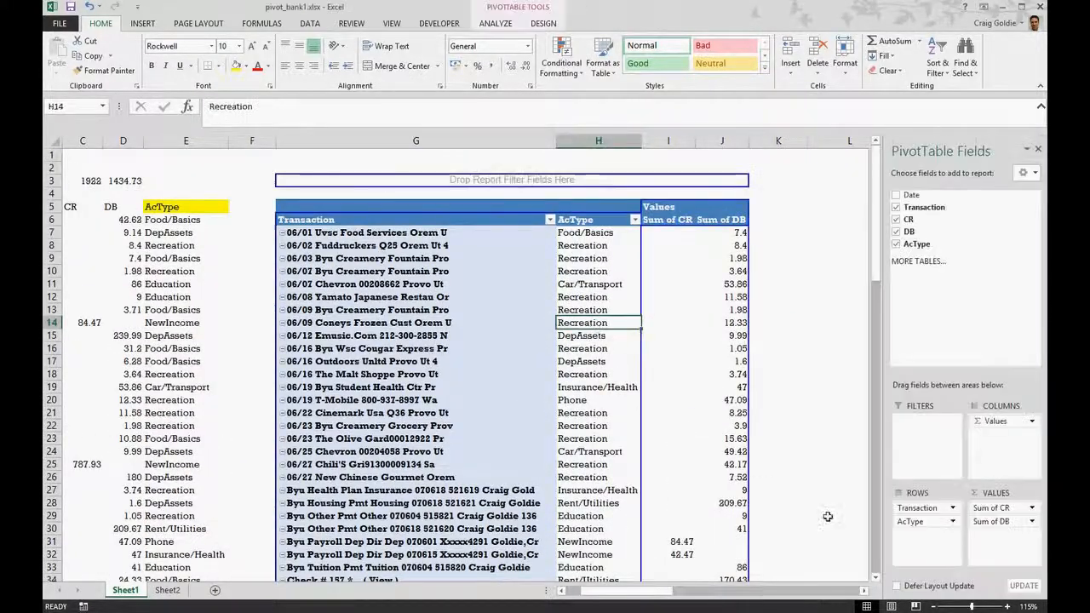
{"action": "left_click_drag", "start_coordinate": [920, 526], "coordinate": [923, 509]}
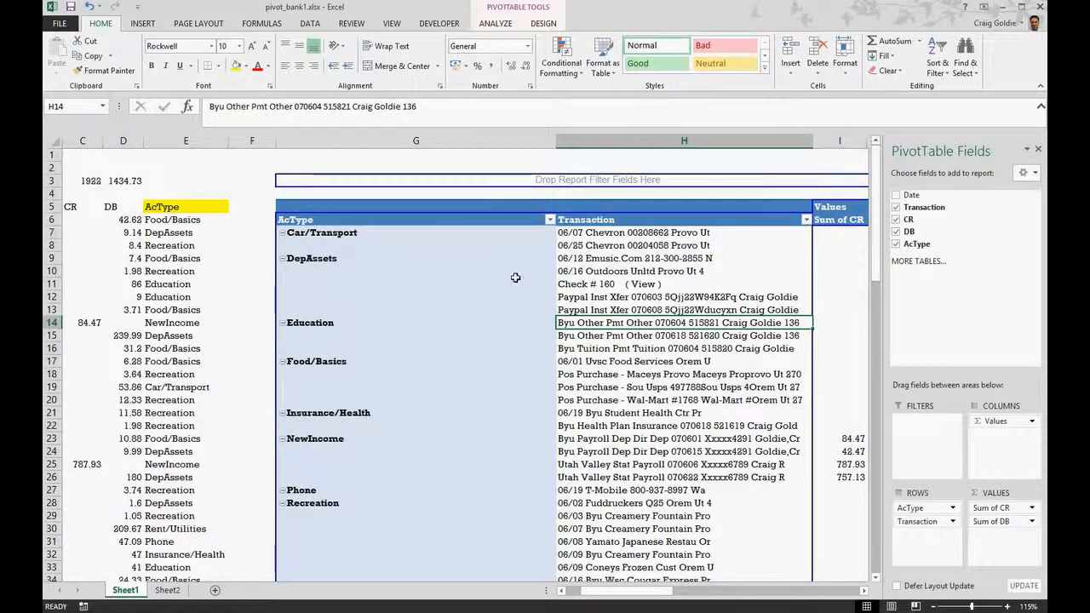
Step: Narrow the PivotTable's AcType column and review the grouped transactions down to the grand total
{"action": "left_click_drag", "start_coordinate": [556, 141], "coordinate": [377, 142]}
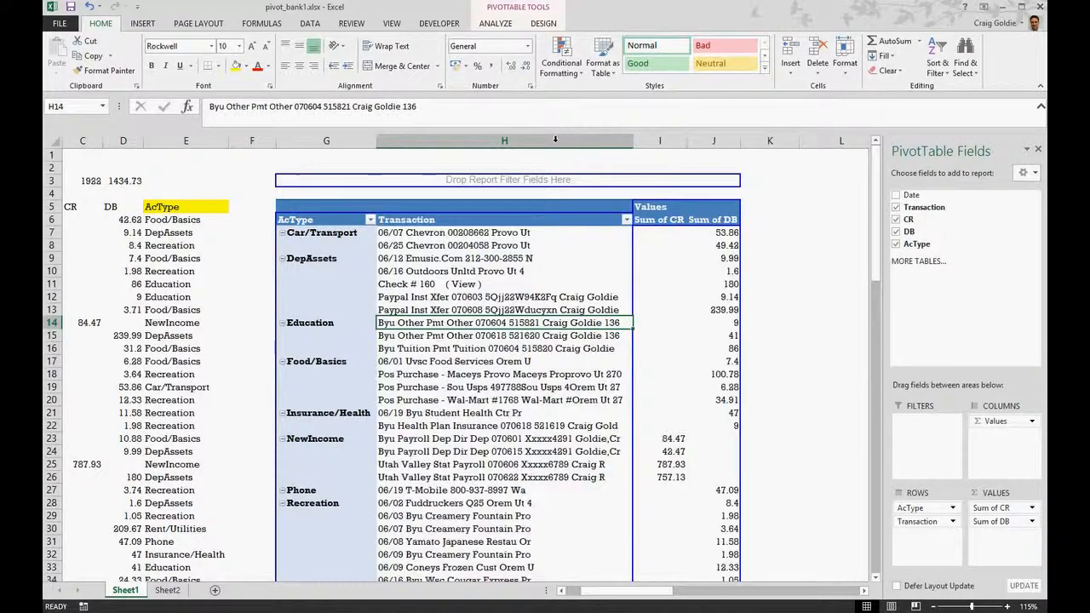
{"action": "left_click", "coordinate": [770, 335]}
{"action": "scroll", "coordinate": [601, 361], "scroll_direction": "down", "scroll_amount": 2}
{"action": "scroll", "coordinate": [587, 368], "scroll_direction": "down", "scroll_amount": 5}
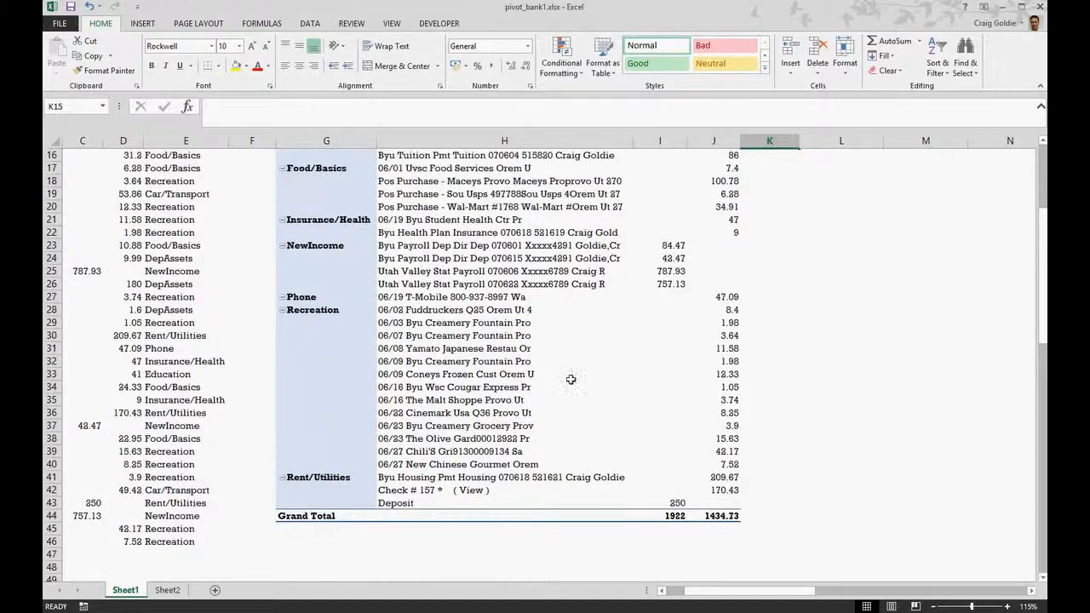
{"action": "scroll", "coordinate": [568, 376], "scroll_direction": "up", "scroll_amount": 8}
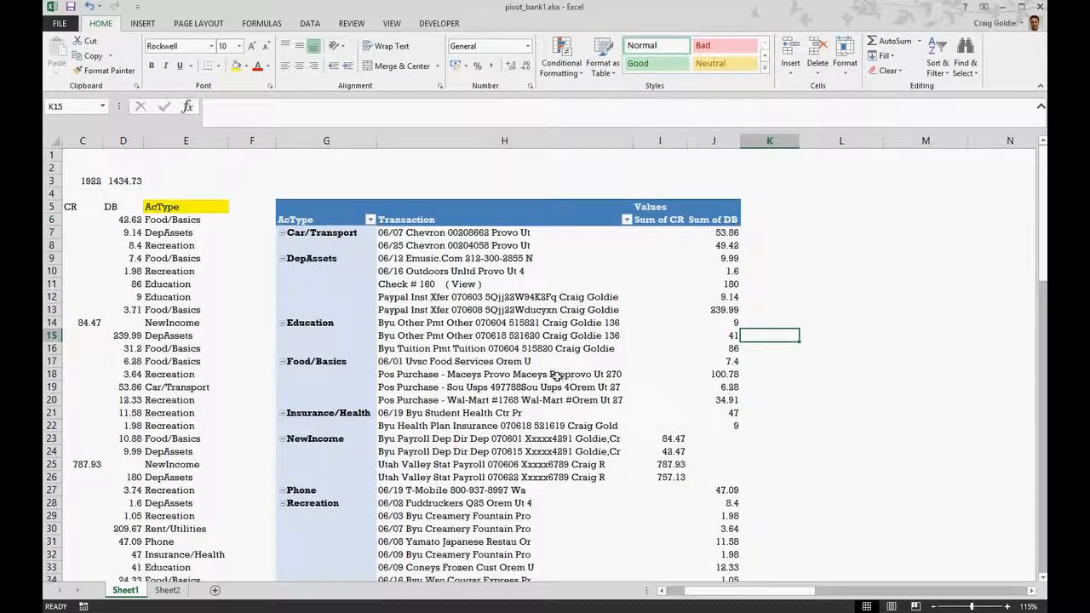
Step: Remove Transaction from the PivotTable's rows so only the account types are listed
{"action": "left_click", "coordinate": [474, 296]}
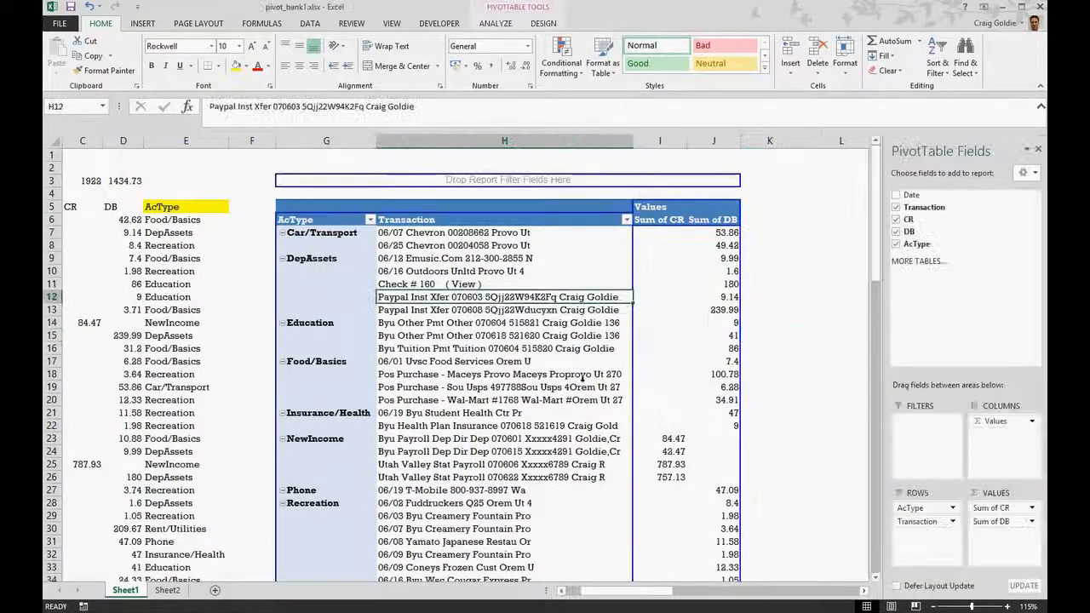
{"action": "left_click_drag", "start_coordinate": [914, 525], "coordinate": [947, 324]}
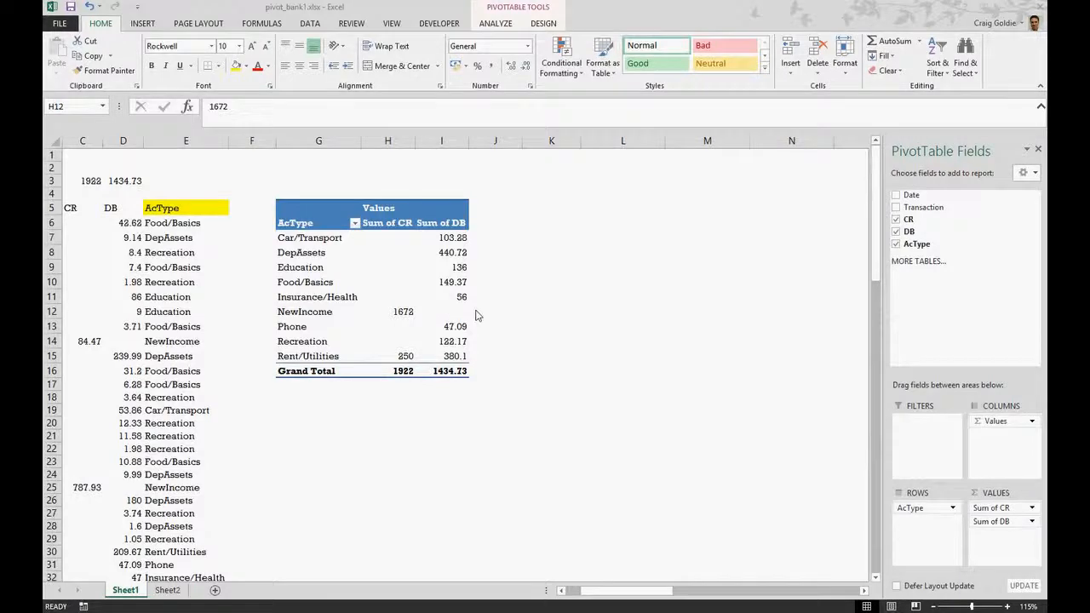
{"action": "scroll", "coordinate": [502, 322], "scroll_direction": "left", "scroll_amount": 3}
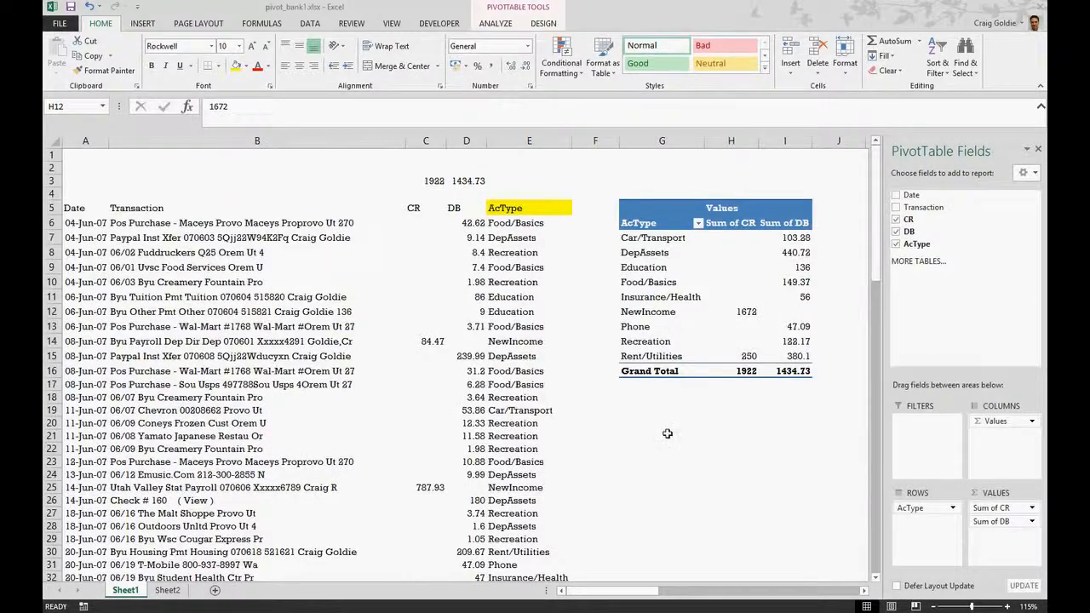
Step: Insert two blank columns immediately before the PivotTable
{"action": "left_click", "coordinate": [632, 141]}
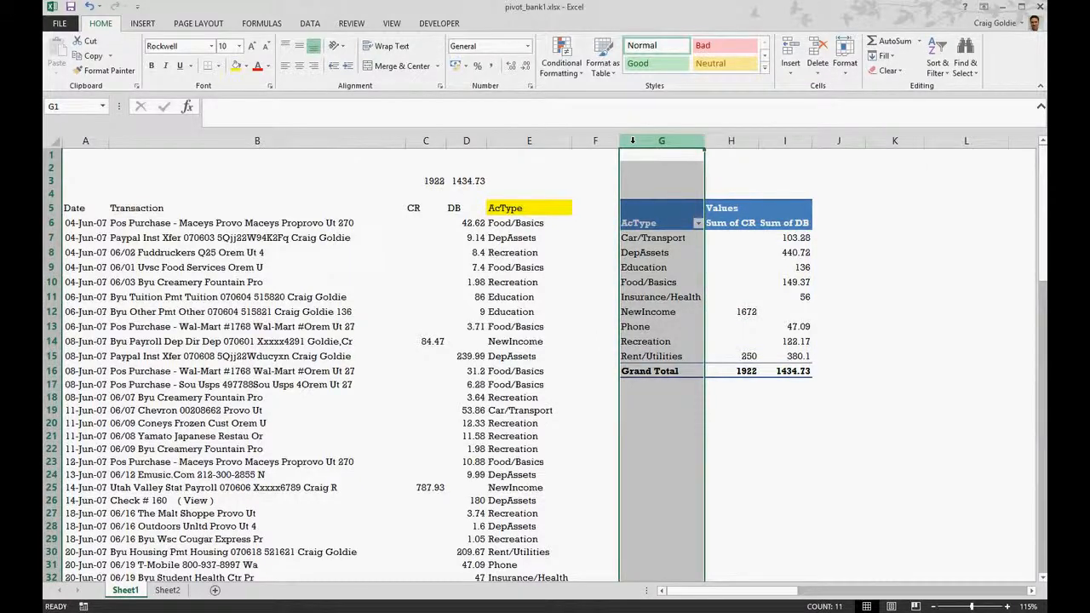
{"action": "key", "text": "ctrl+shift+equal"}
{"action": "key", "text": "ctrl+shift+equal"}
Step: Enter WeekC as a new column header in cell F5, beside AcType
{"action": "left_click", "coordinate": [601, 206]}
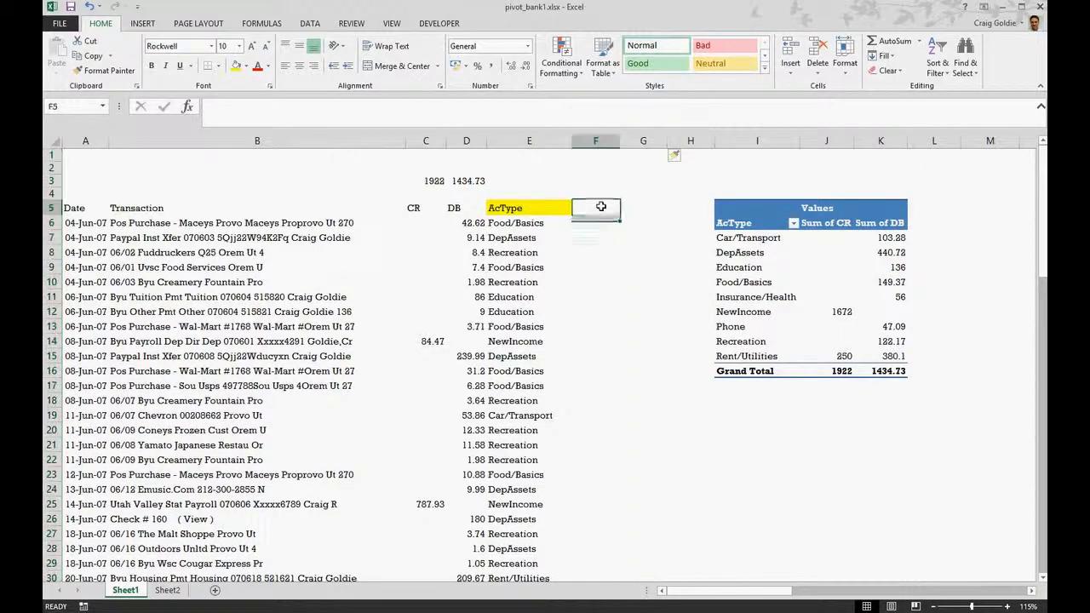
{"action": "type", "text": "We"}
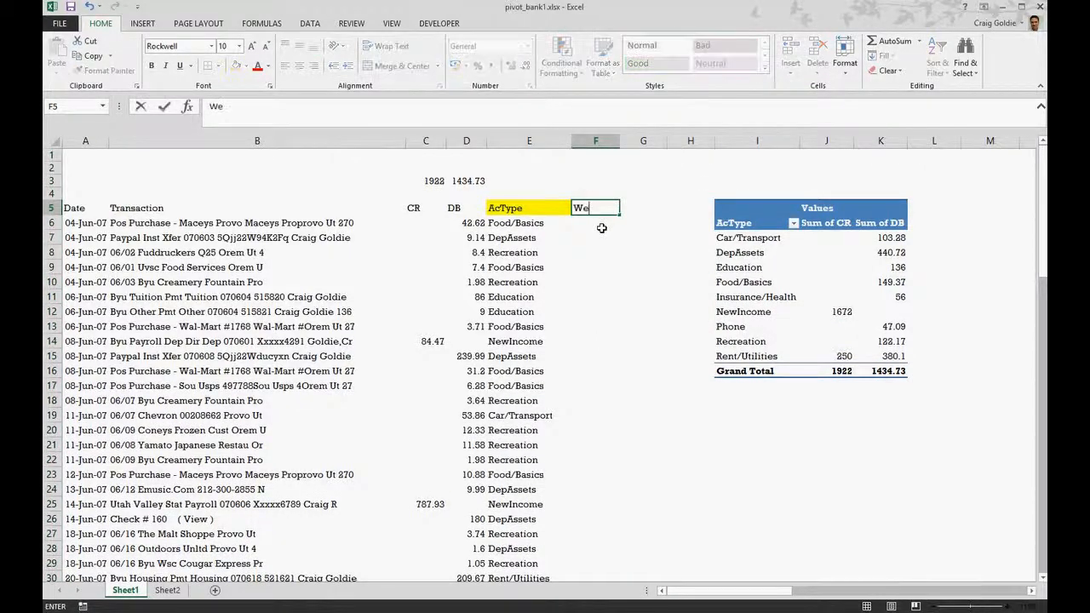
{"action": "type", "text": "ekC"}
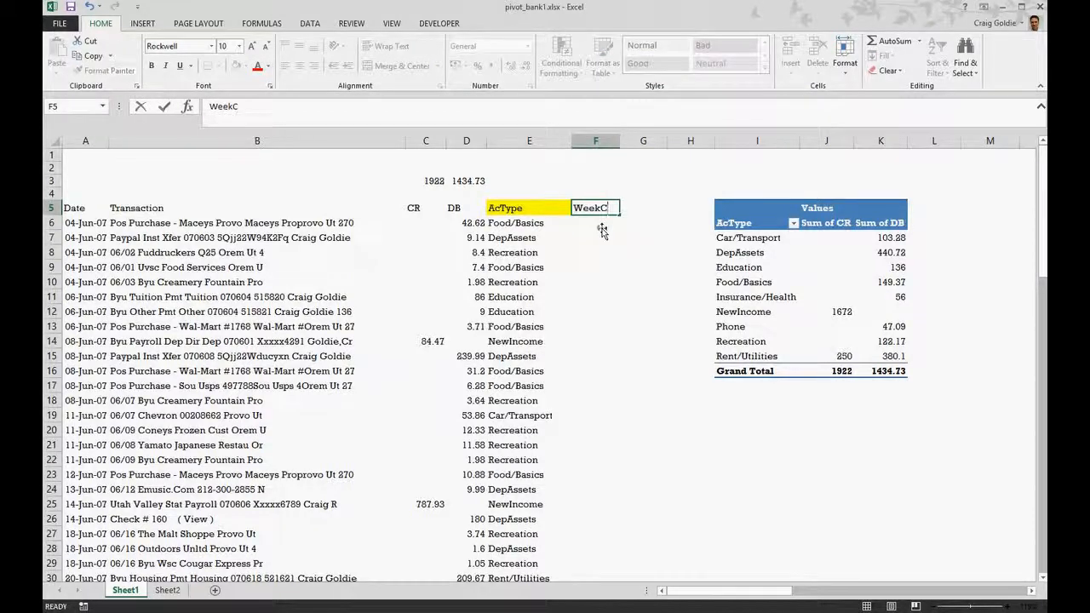
{"action": "key", "text": "Return"}
{"action": "left_click", "coordinate": [600, 210]}
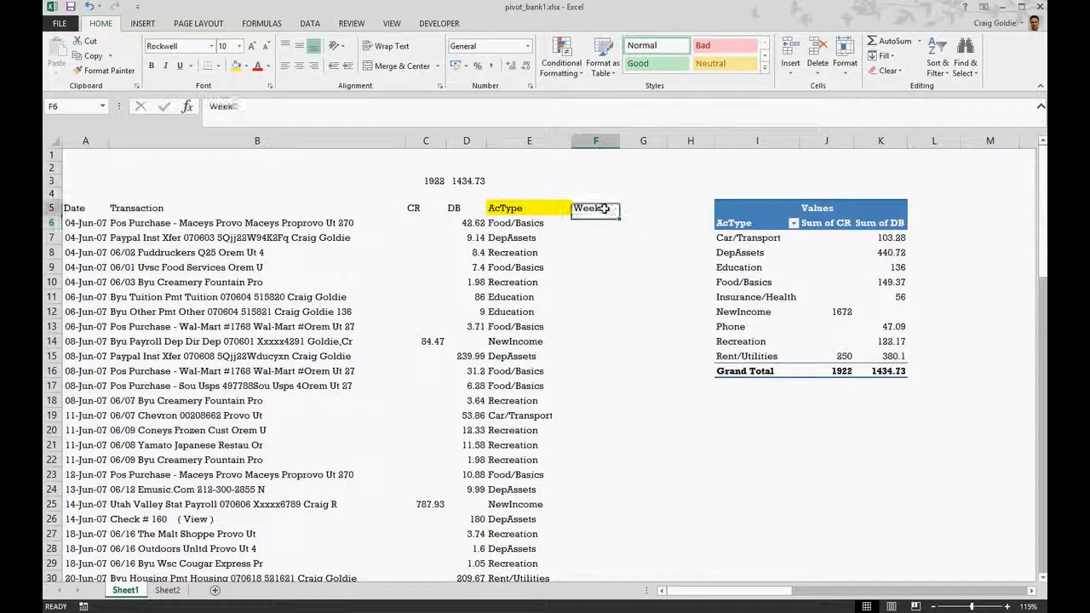
{"action": "key", "text": "Return"}
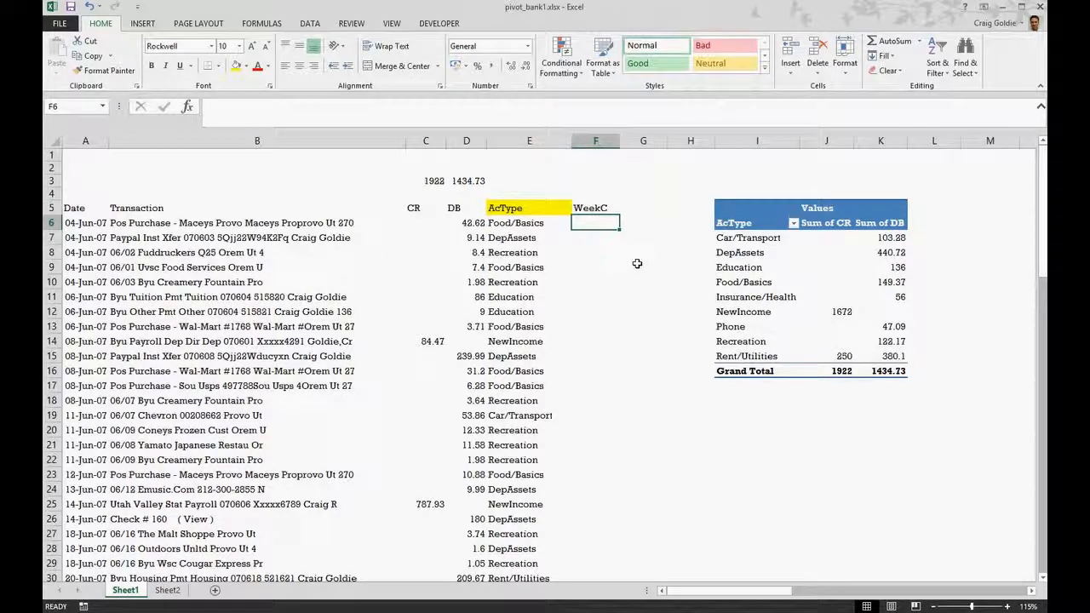
Step: Enter the date 4-6-07 in cell F6 as the first WeekC value
{"action": "type", "text": "4-6-07"}
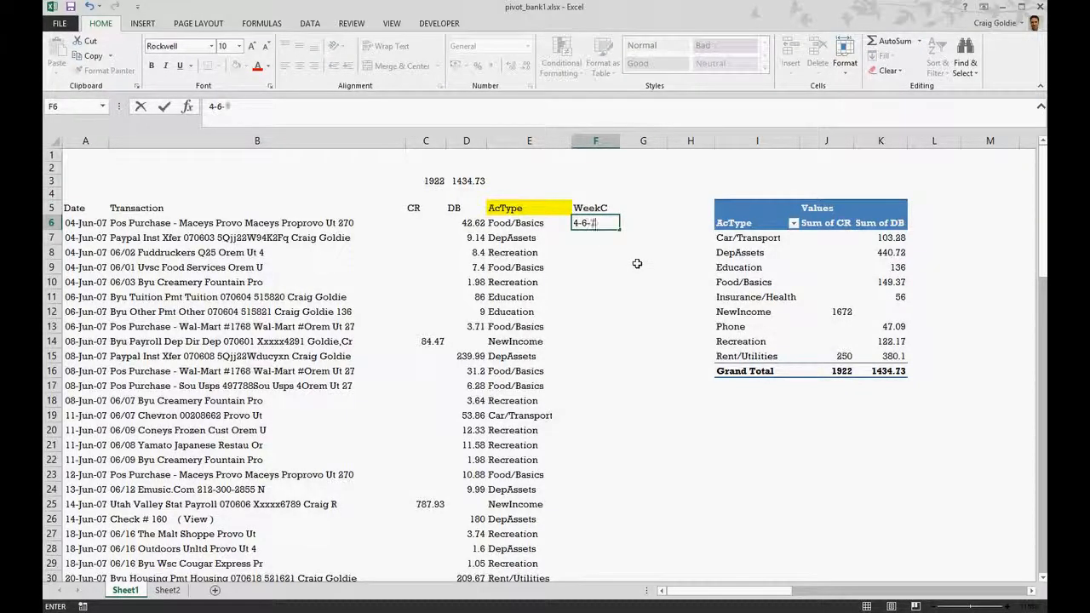
{"action": "key", "text": "Return"}
{"action": "key", "text": "Up"}
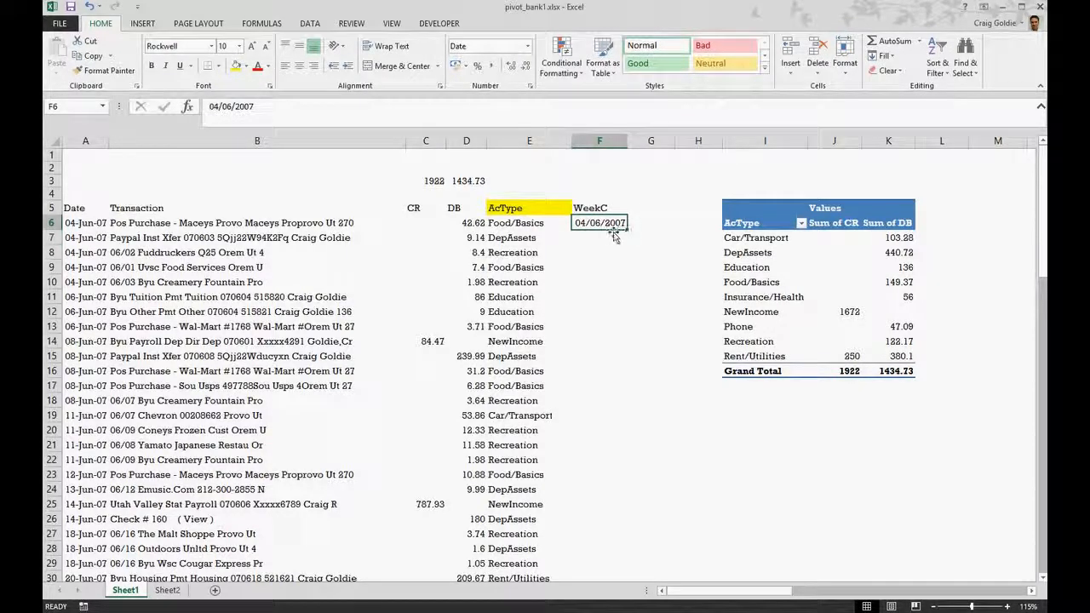
{"action": "left_click", "coordinate": [729, 428]}
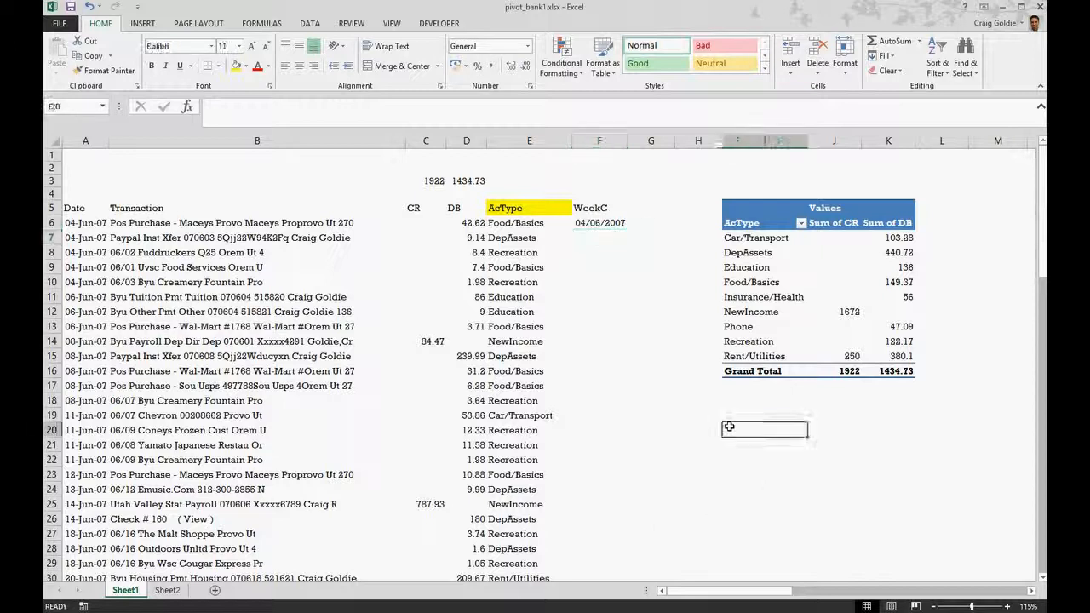
{"action": "type", "text": "4"}
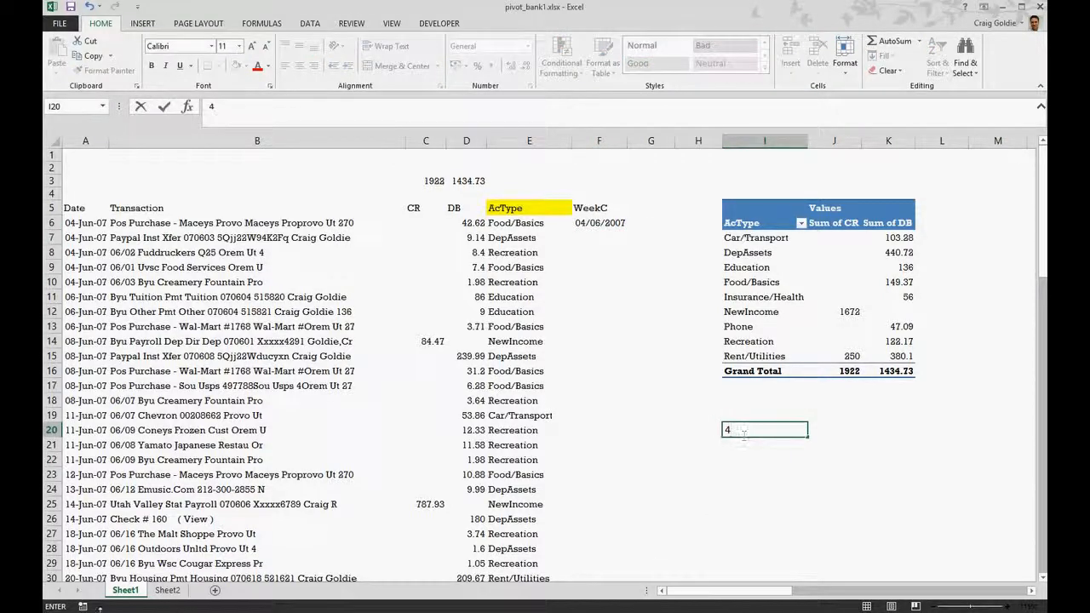
{"action": "key", "text": "alt+Tab"}
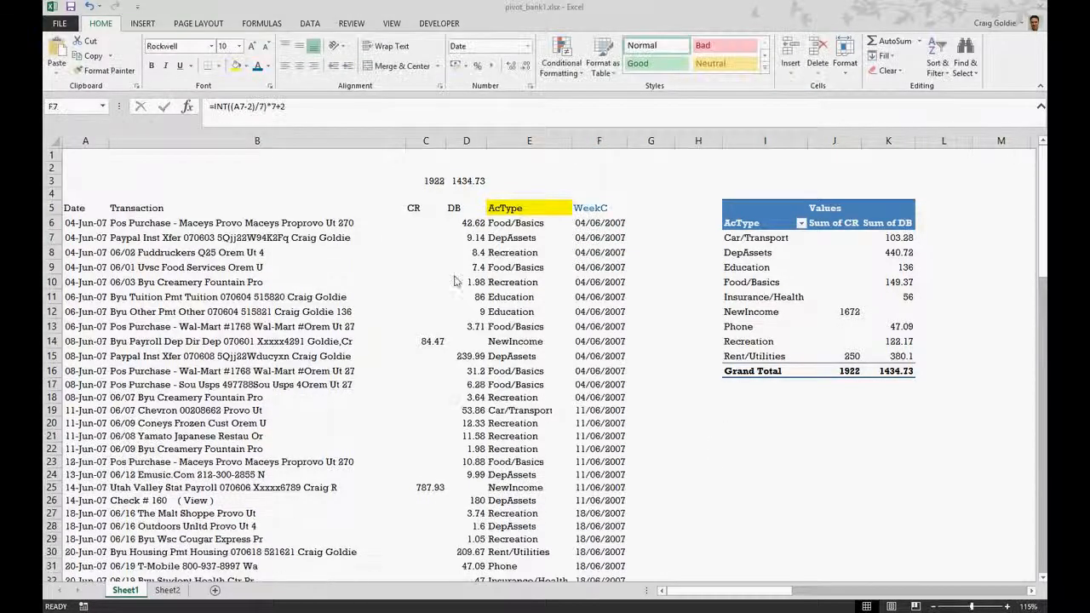
Step: Check the WeekC formula in cell F7 and extend the PivotTable's data source to Sheet1!$A$5:$F$46 so it includes that column
{"action": "left_click", "coordinate": [601, 237]}
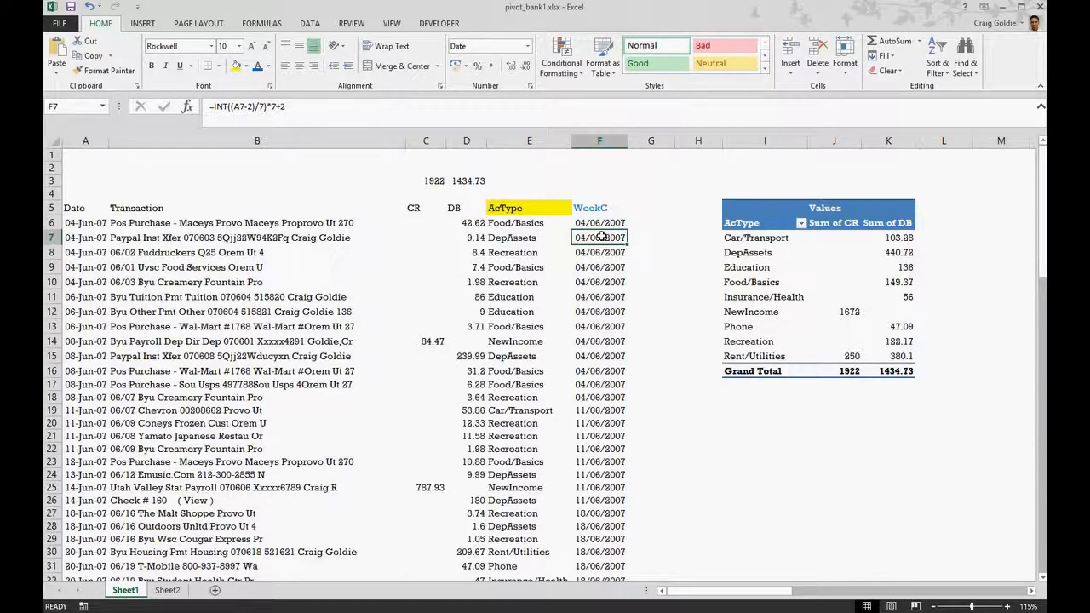
{"action": "left_click", "coordinate": [601, 215]}
{"action": "left_click", "coordinate": [767, 268]}
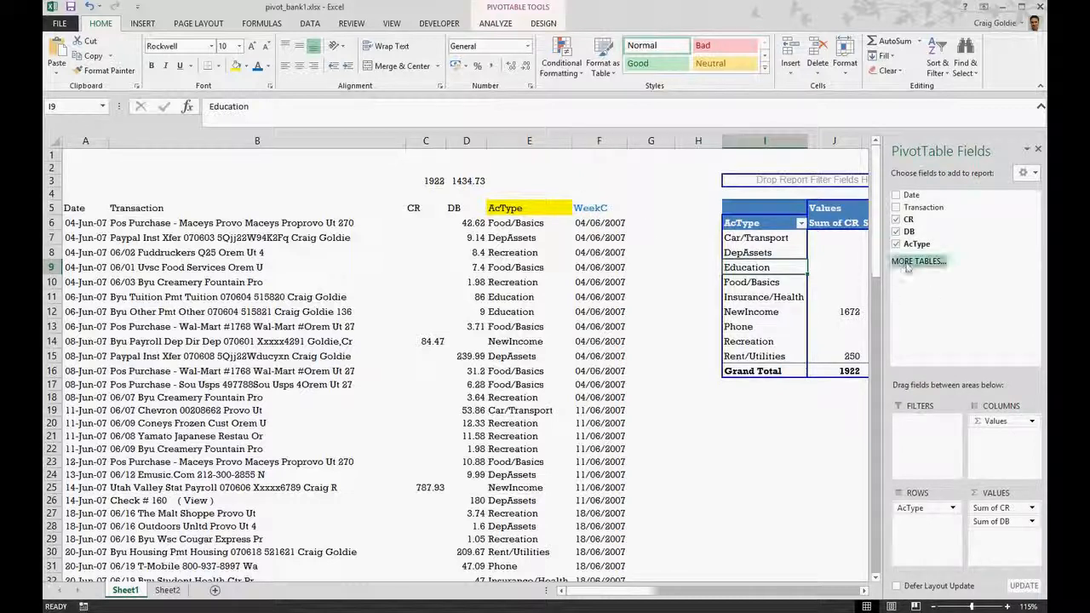
{"action": "right_click", "coordinate": [776, 298]}
{"action": "left_click", "coordinate": [504, 23]}
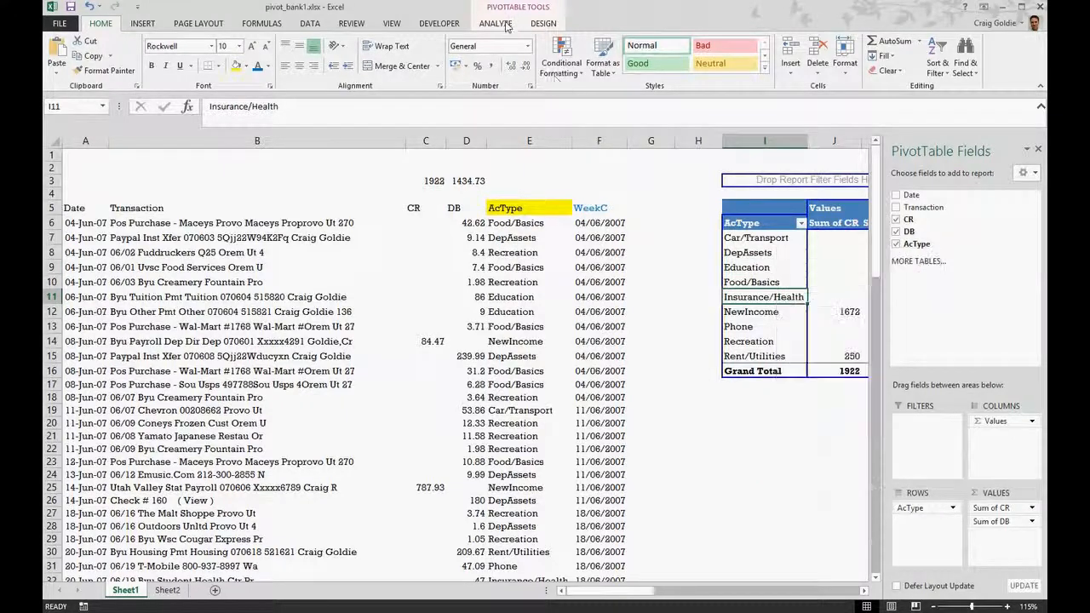
{"action": "left_click", "coordinate": [504, 24]}
{"action": "left_click", "coordinate": [538, 53]}
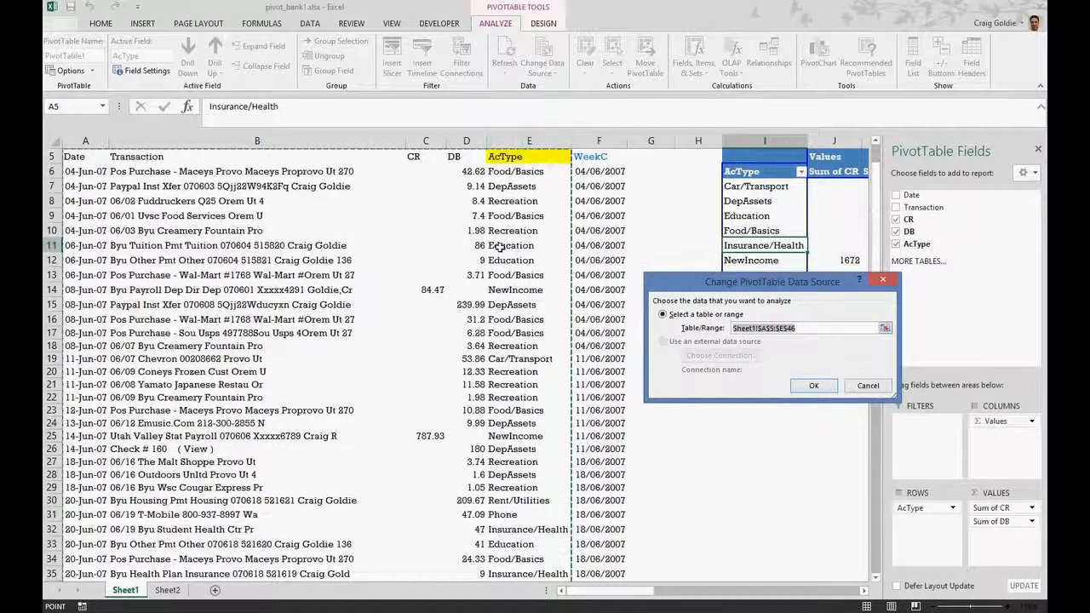
{"action": "key", "text": "shift+Right"}
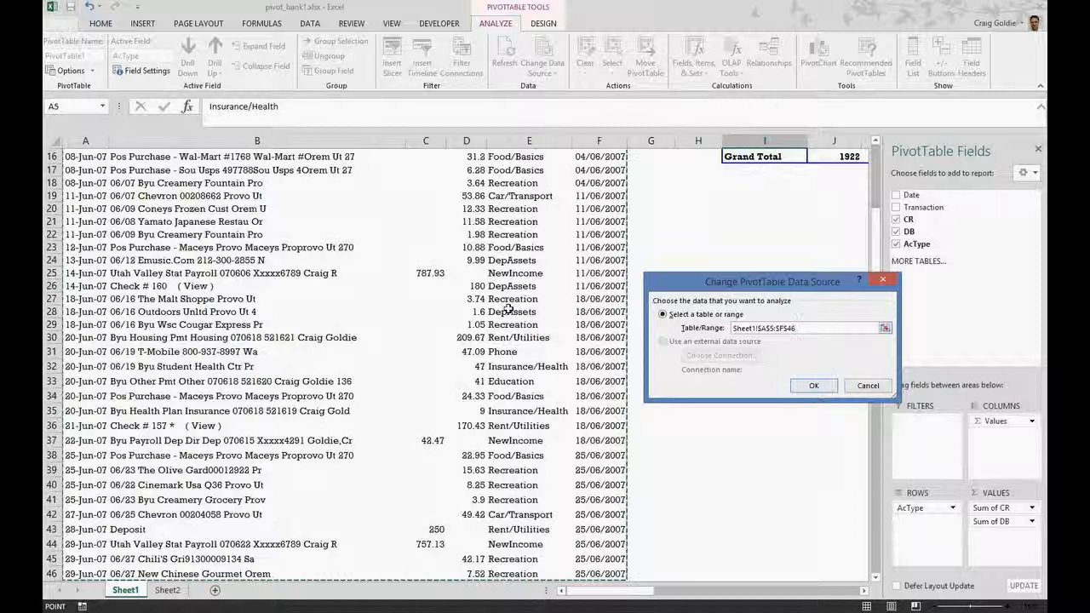
{"action": "scroll", "coordinate": [500, 247], "scroll_direction": "up", "scroll_amount": 5}
{"action": "left_click", "coordinate": [814, 386]}
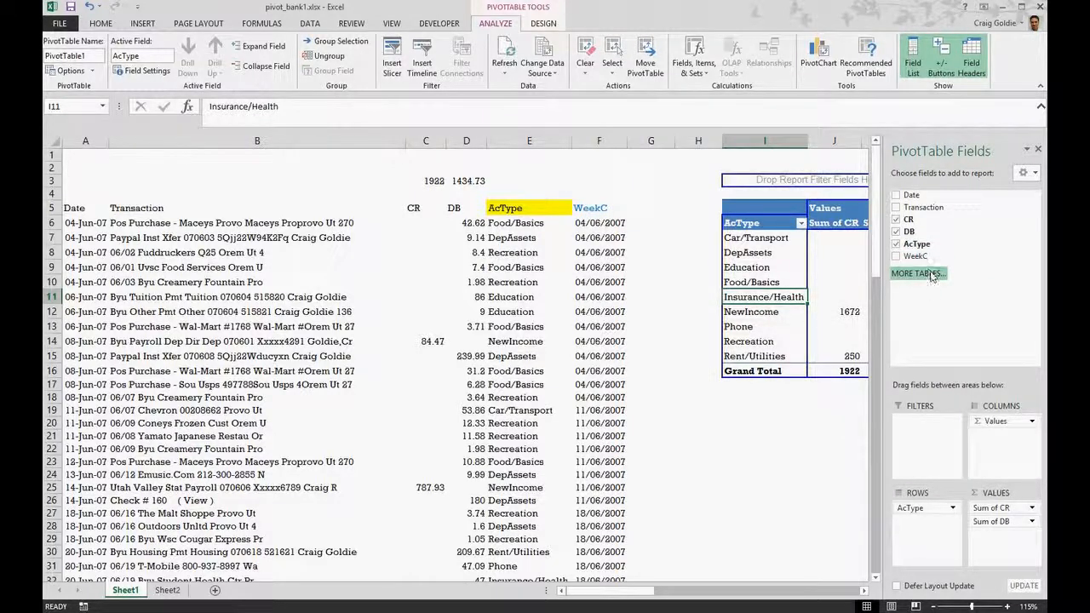
Step: Replace AcType with WeekC in the PivotTable's rows to summarise credits and debits by week
{"action": "left_click_drag", "start_coordinate": [919, 508], "coordinate": [939, 323]}
{"action": "left_click_drag", "start_coordinate": [923, 255], "coordinate": [920, 521]}
{"action": "left_click", "coordinate": [763, 394]}
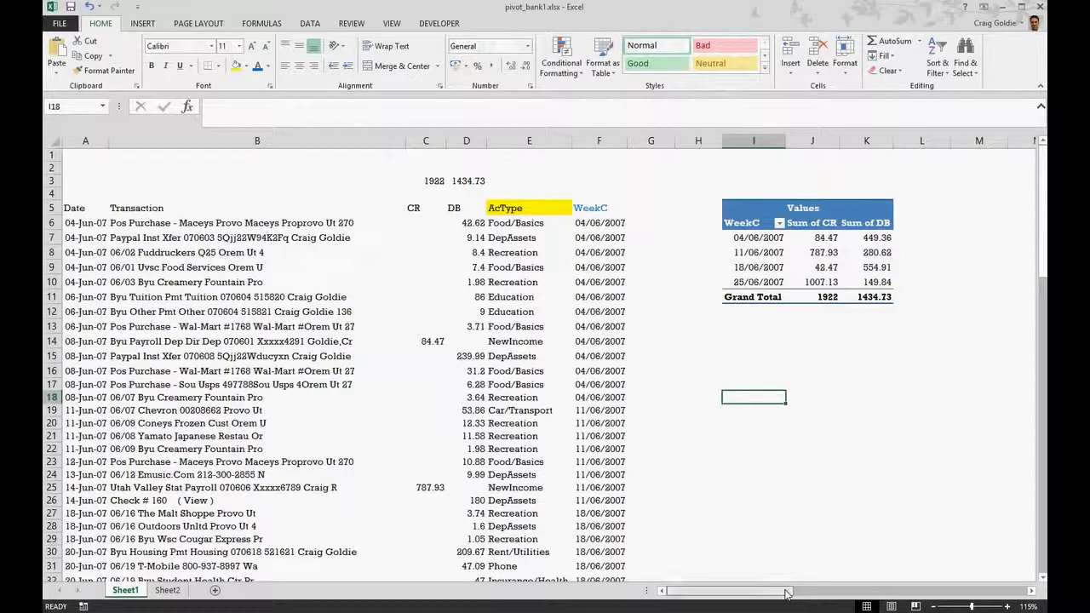
Step: Insert a blank column between AcType and WeekC and remove the yellow fill from its header cell F5
{"action": "left_click_drag", "start_coordinate": [786, 593], "coordinate": [799, 594]}
{"action": "left_click", "coordinate": [932, 267]}
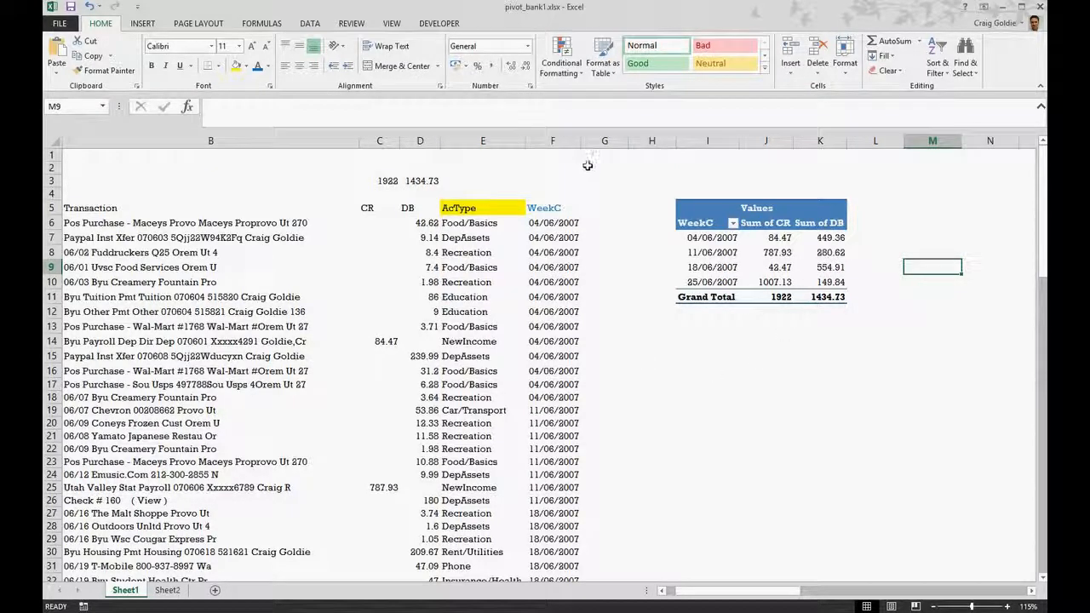
{"action": "left_click", "coordinate": [604, 140]}
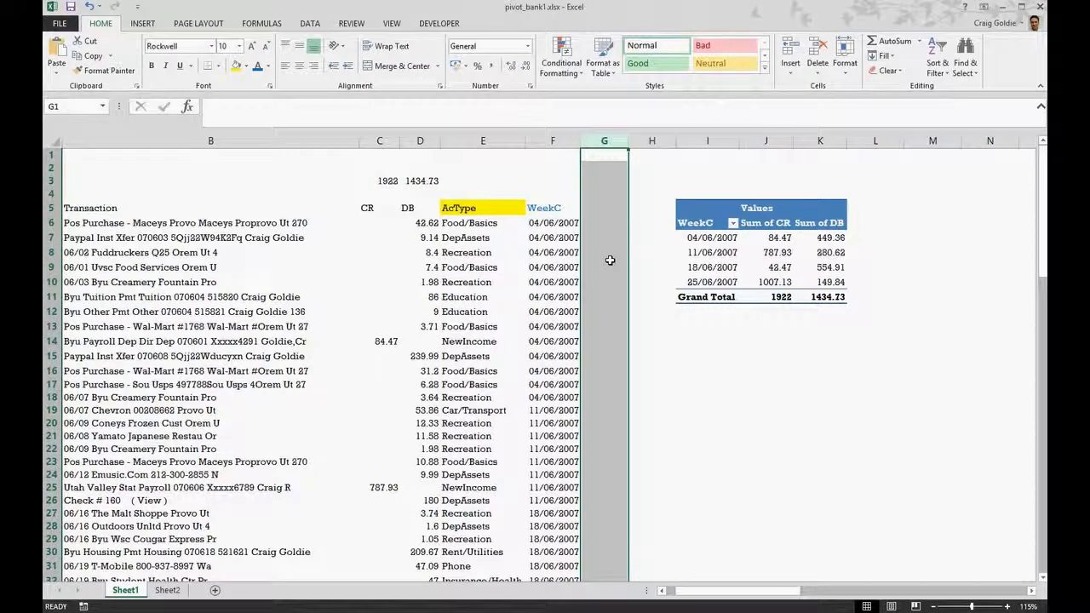
{"action": "left_click", "coordinate": [552, 140]}
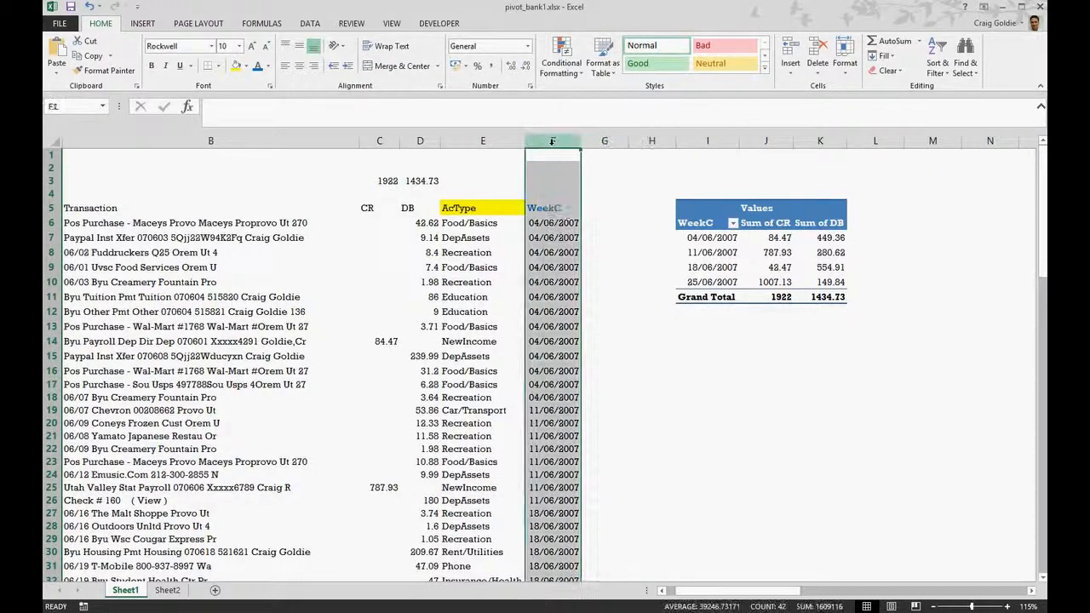
{"action": "key", "text": "ctrl+shift+equal"}
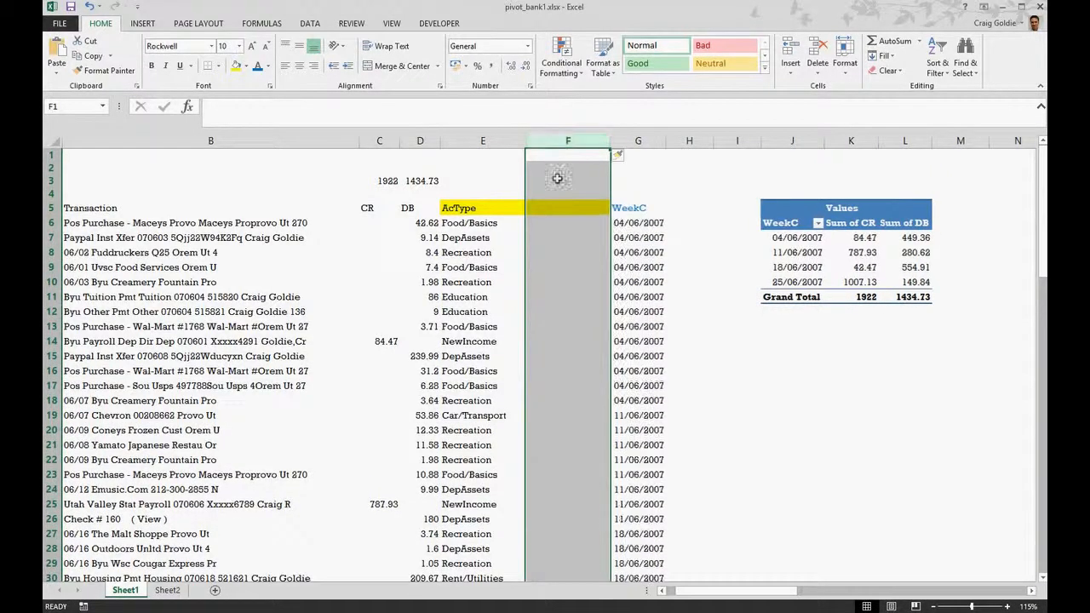
{"action": "left_click", "coordinate": [549, 206]}
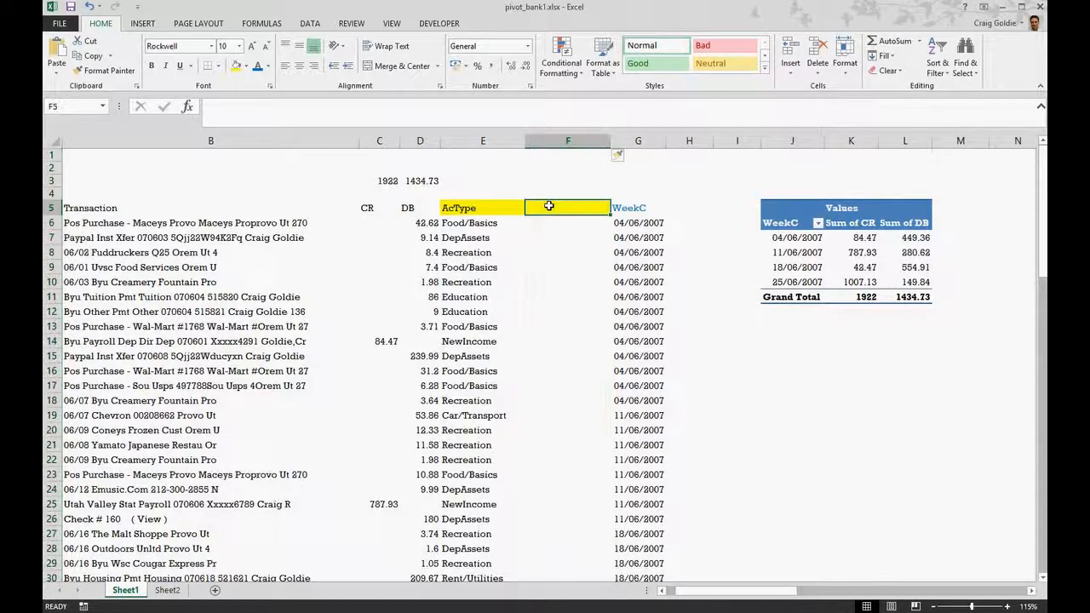
{"action": "left_click", "coordinate": [246, 67]}
{"action": "left_click", "coordinate": [260, 181]}
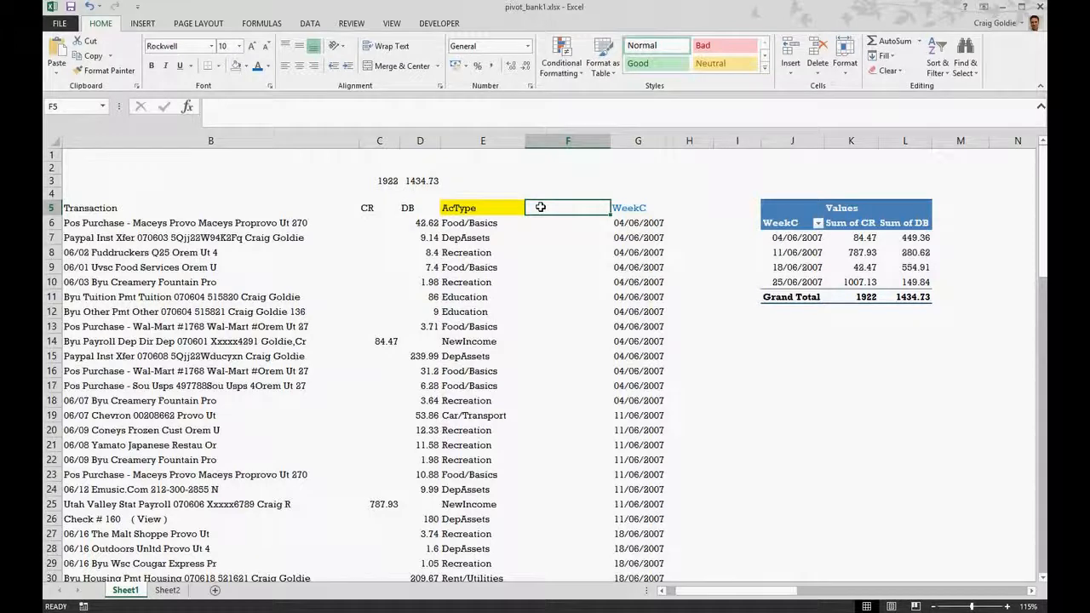
Step: Enter Cashflow as the new column's header in cell F5
{"action": "type", "text": "Cashf;pw"}
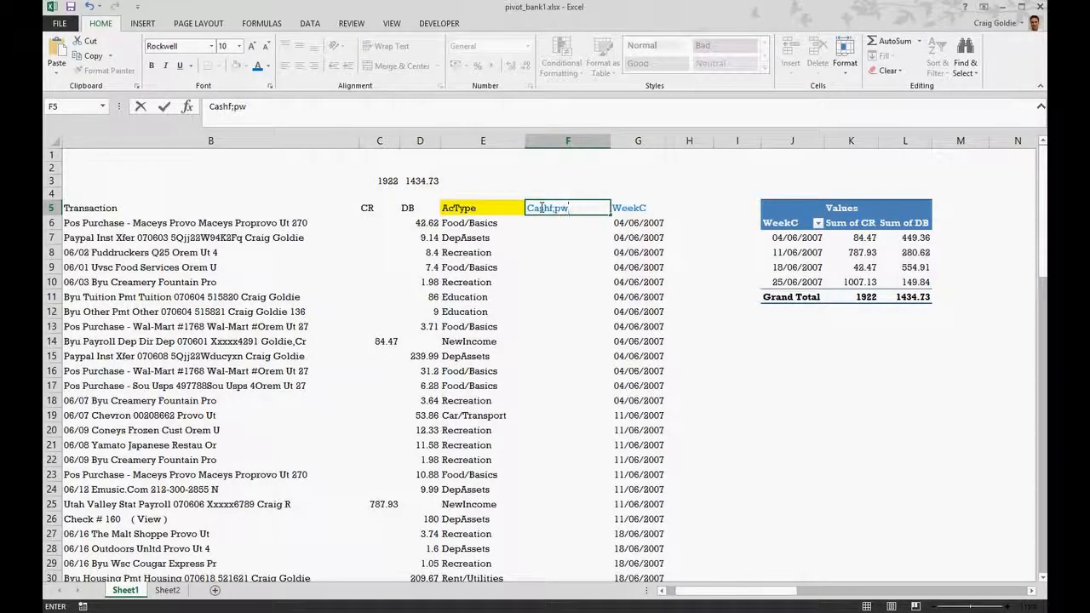
{"action": "key", "text": "BackSpace"}
{"action": "key", "text": "BackSpace"}
{"action": "key", "text": "BackSpace"}
{"action": "type", "text": "low"}
{"action": "key", "text": "Return"}
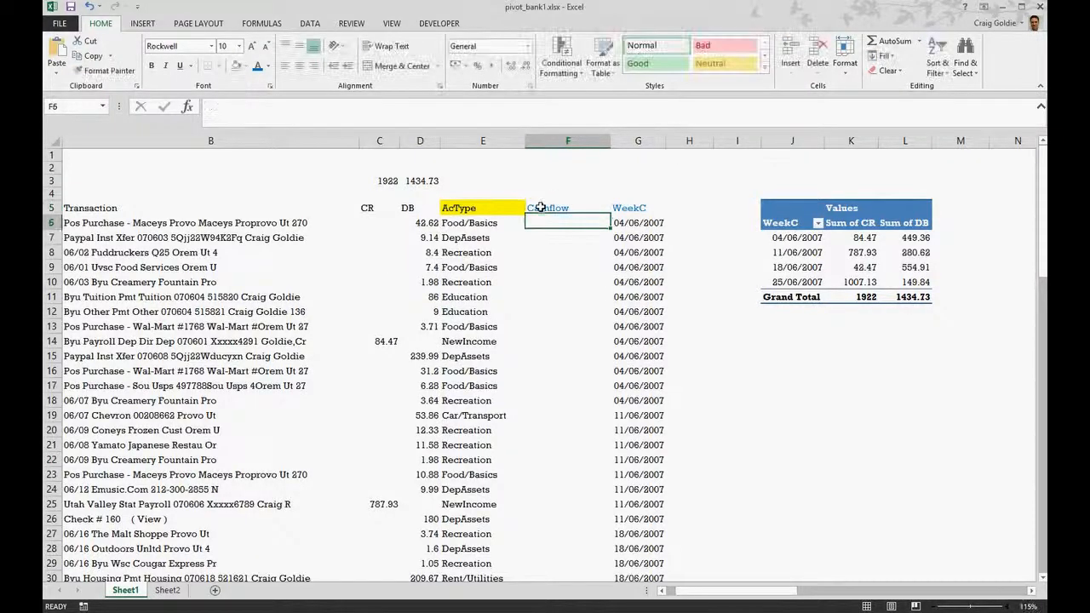
Step: Enter the formula =C6-D6 in cell F6 to calculate the first transaction's cashflow as credit minus debit
{"action": "type", "text": "="}
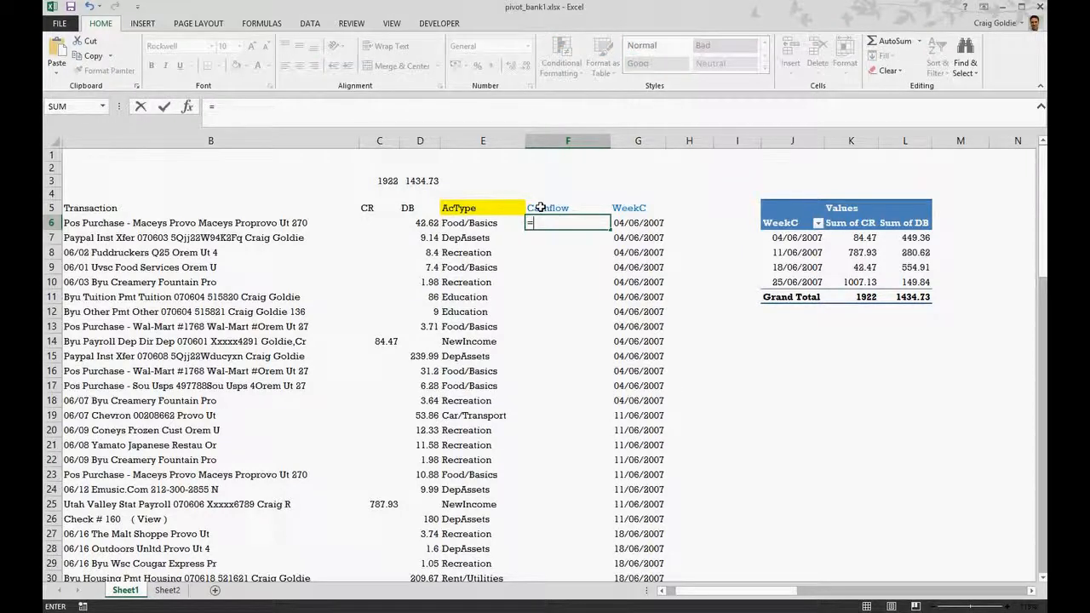
{"action": "key", "text": "Left"}
{"action": "key", "text": "Left"}
{"action": "key", "text": "Left"}
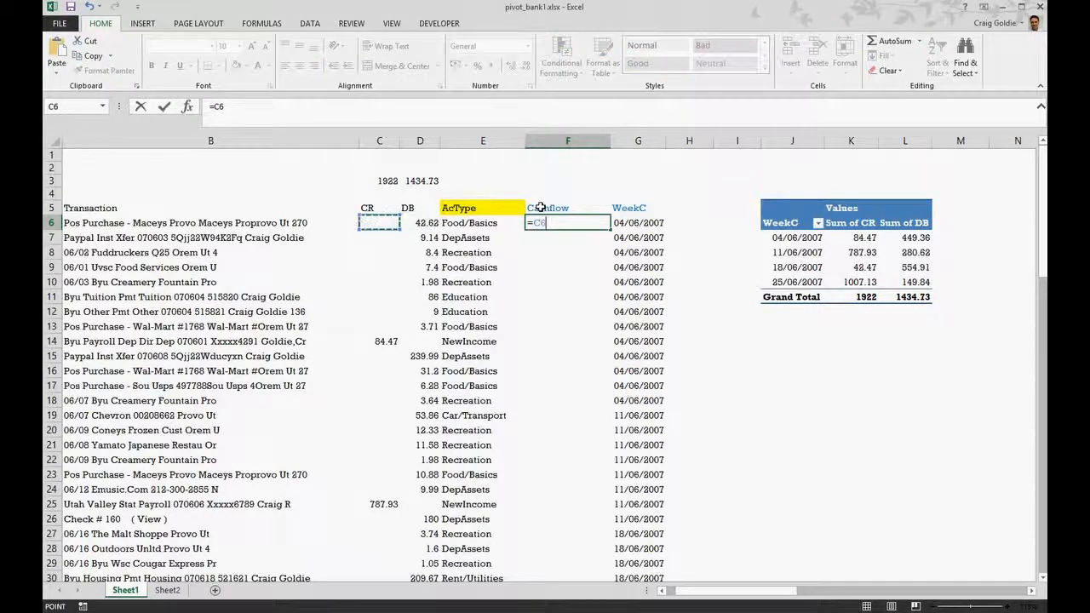
{"action": "type", "text": "-"}
{"action": "key", "text": "Left"}
{"action": "key", "text": "Left"}
{"action": "key", "text": "Return"}
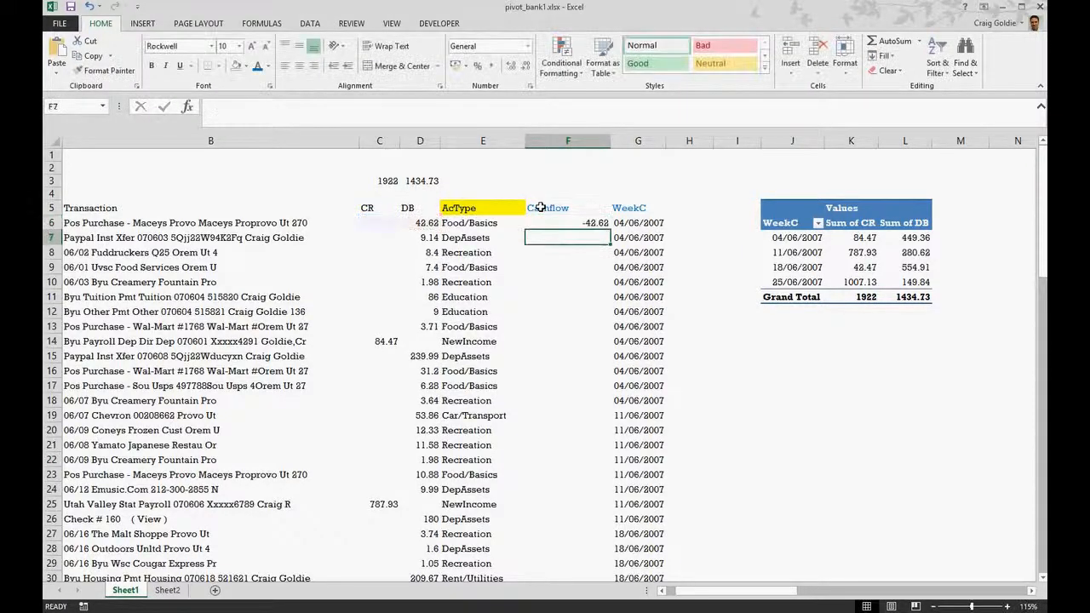
Step: Fill the cashflow formula from F6 down through all transactions and fit column F's width to its contents
{"action": "left_click", "coordinate": [575, 218]}
{"action": "double_click", "coordinate": [609, 230]}
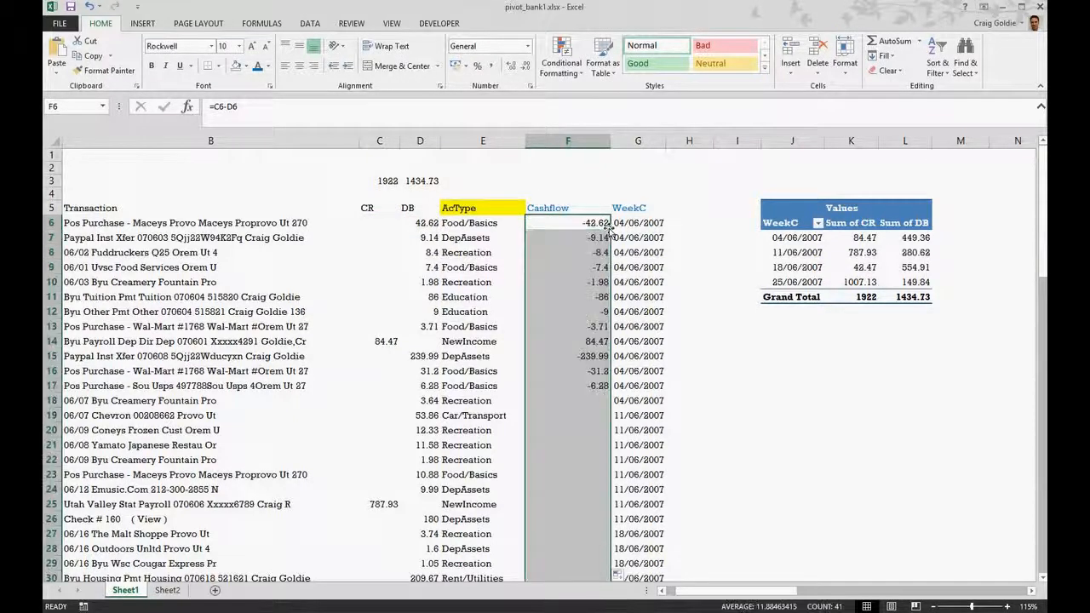
{"action": "double_click", "coordinate": [608, 143]}
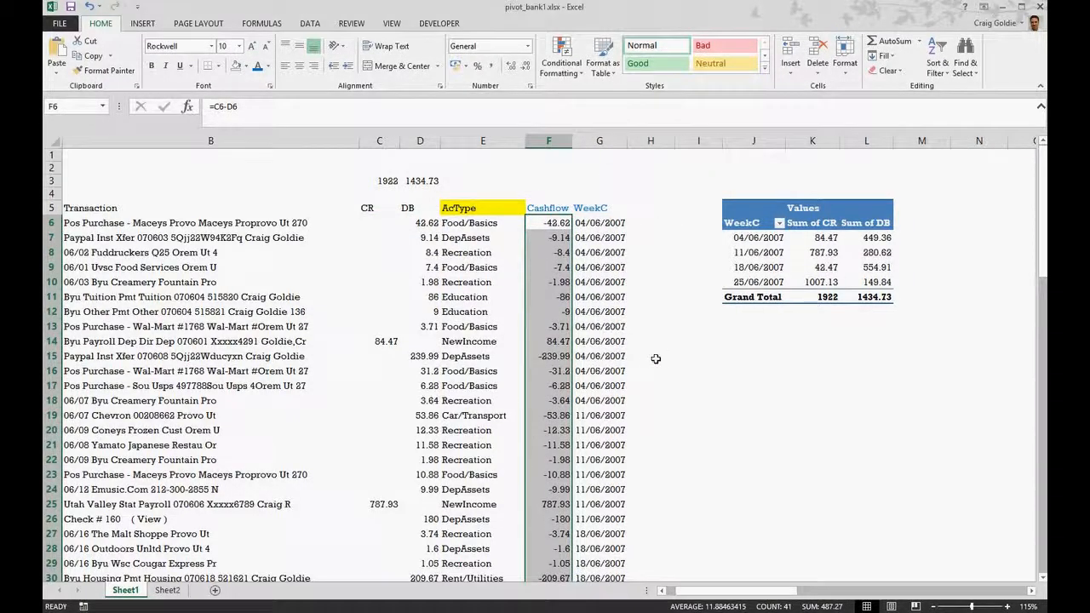
Step: Check the formula in the last row of the Cashflow column, then return to the start of the sheet
{"action": "left_click", "coordinate": [611, 358]}
{"action": "key", "text": "Left"}
{"action": "key", "text": "ctrl+Down"}
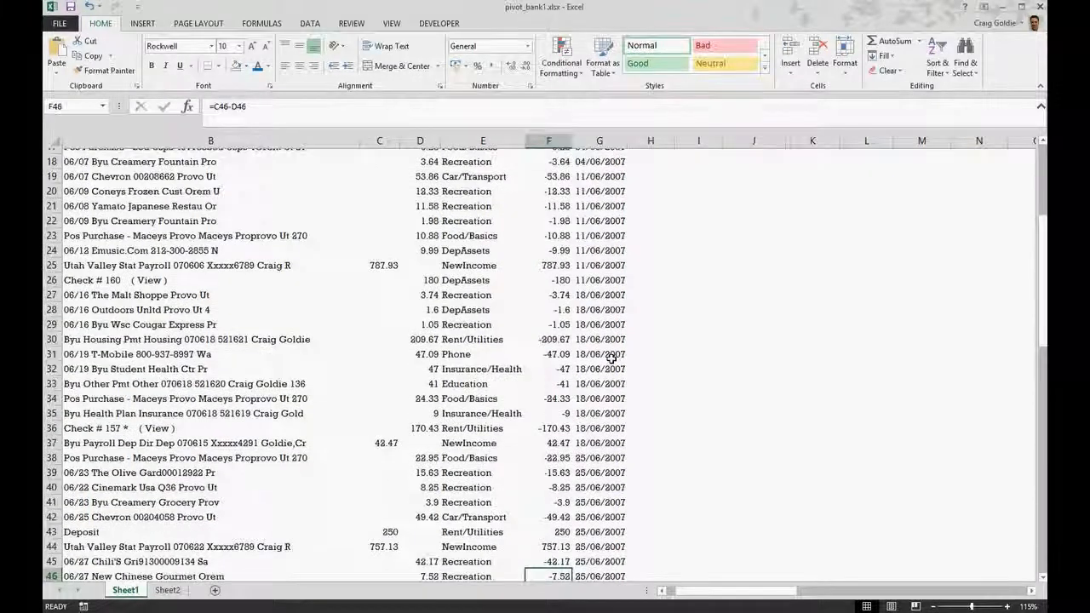
{"action": "key", "text": "F2"}
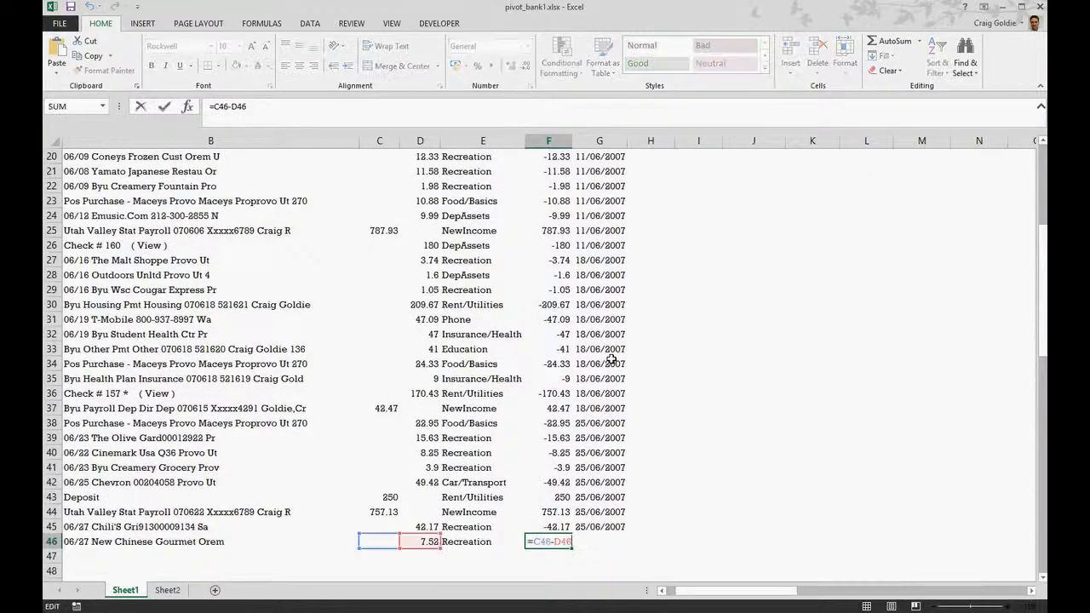
{"action": "key", "text": "Escape"}
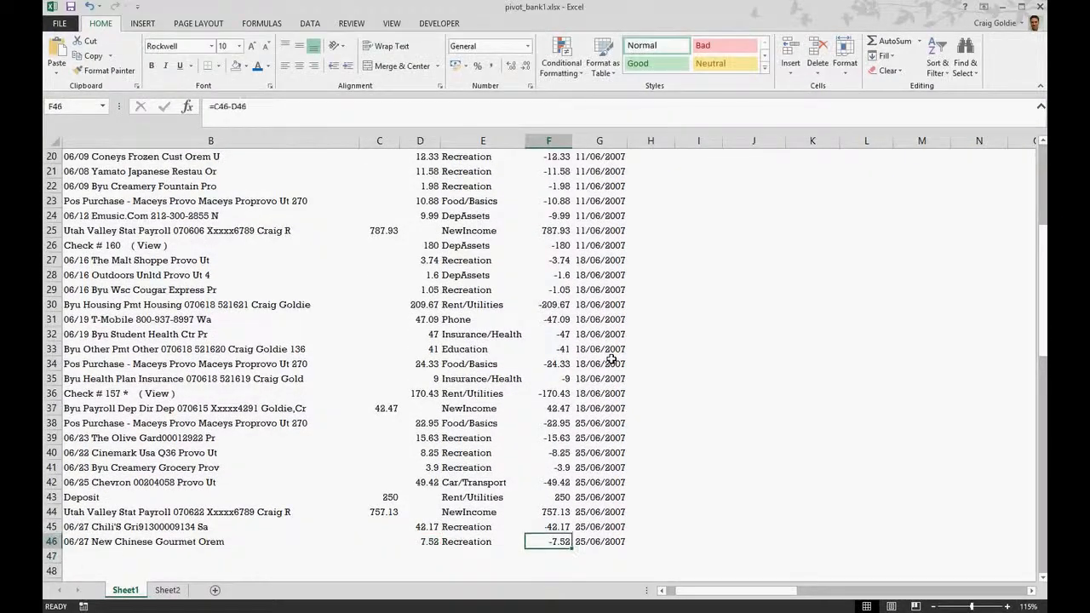
{"action": "key", "text": "ctrl+Up"}
{"action": "key", "text": "ctrl+Up"}
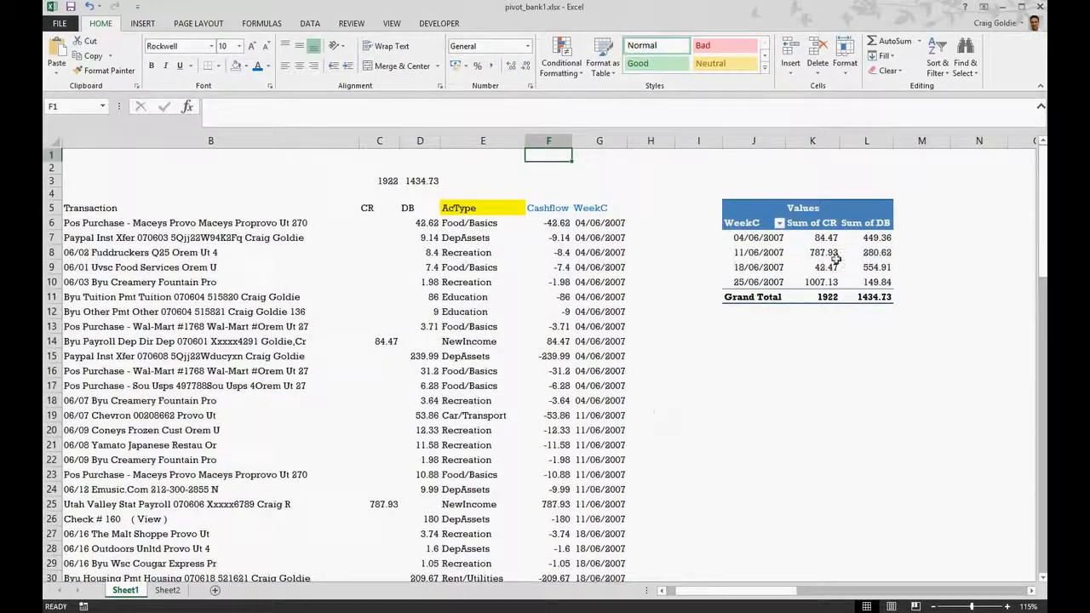
Step: Refresh the PivotTable so it picks up the Cashflow field and add Cashflow to its values as a sum
{"action": "left_click", "coordinate": [822, 266]}
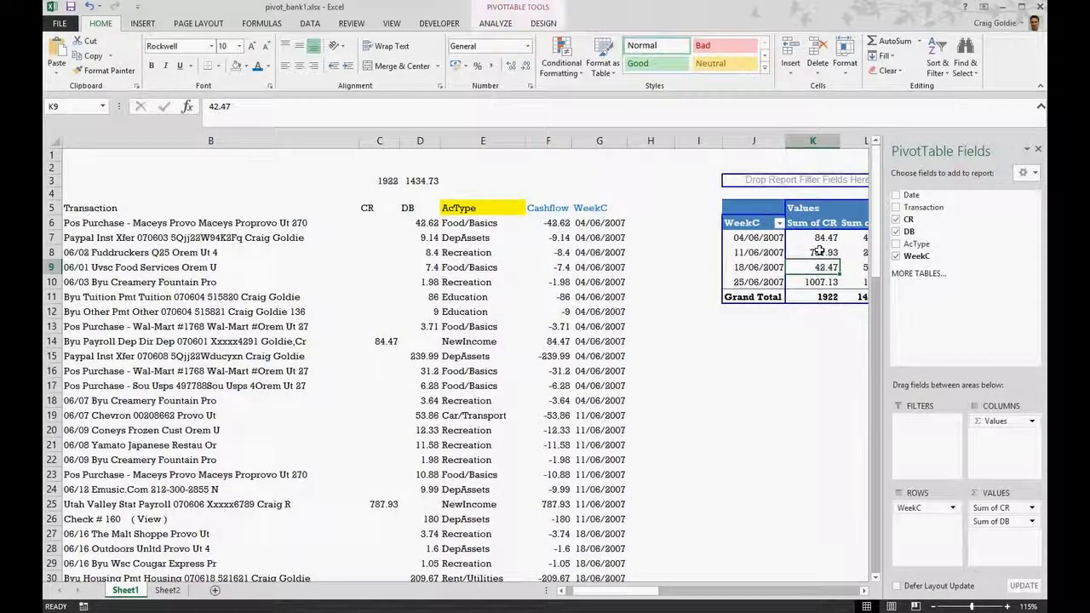
{"action": "right_click", "coordinate": [819, 252]}
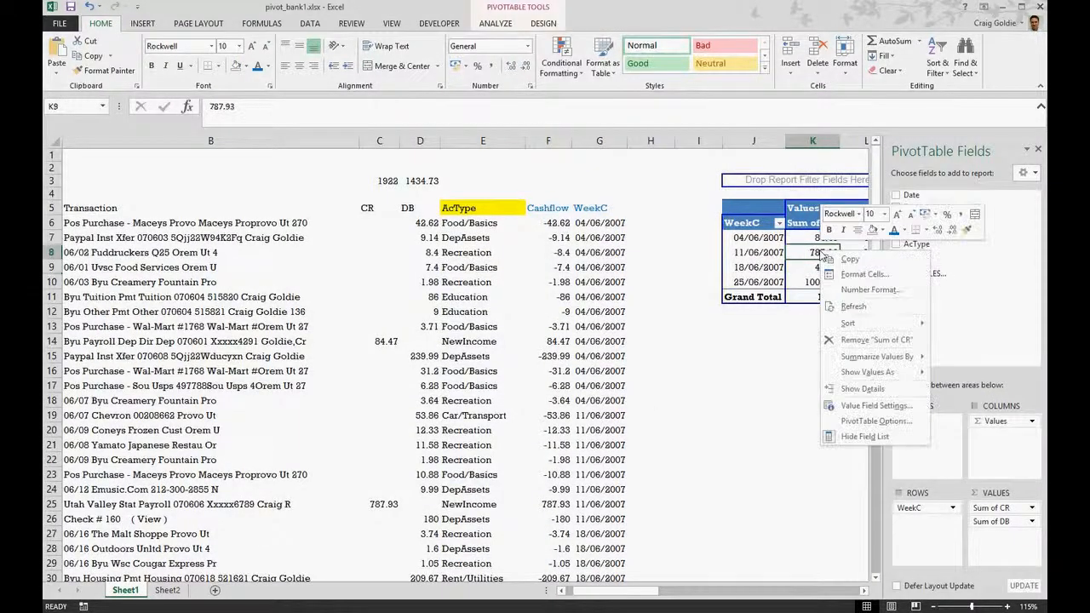
{"action": "left_click", "coordinate": [854, 308]}
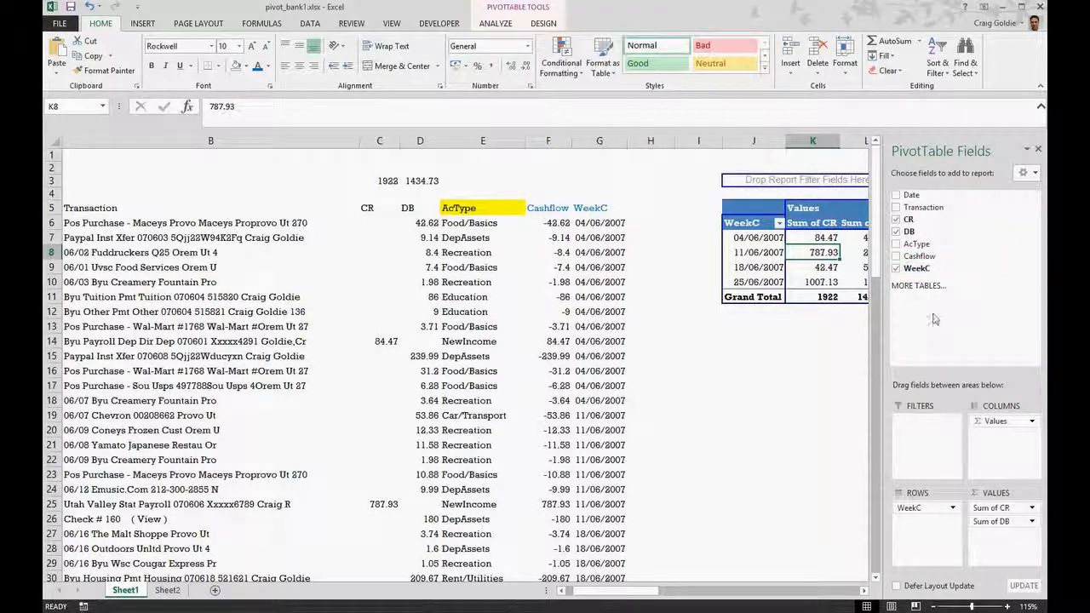
{"action": "left_click_drag", "start_coordinate": [919, 257], "coordinate": [983, 532]}
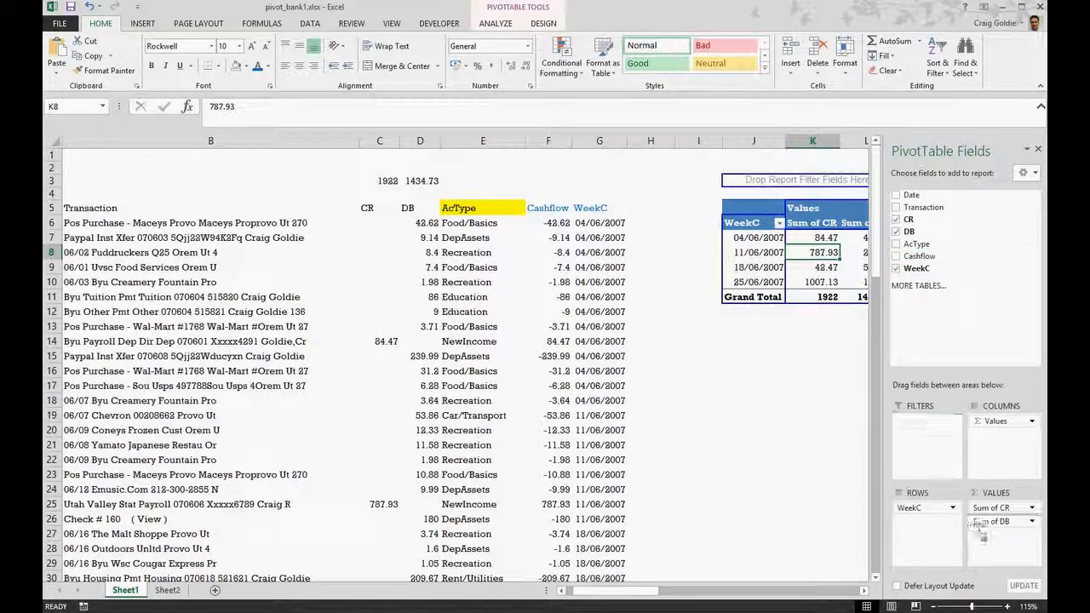
{"action": "left_click", "coordinate": [824, 467]}
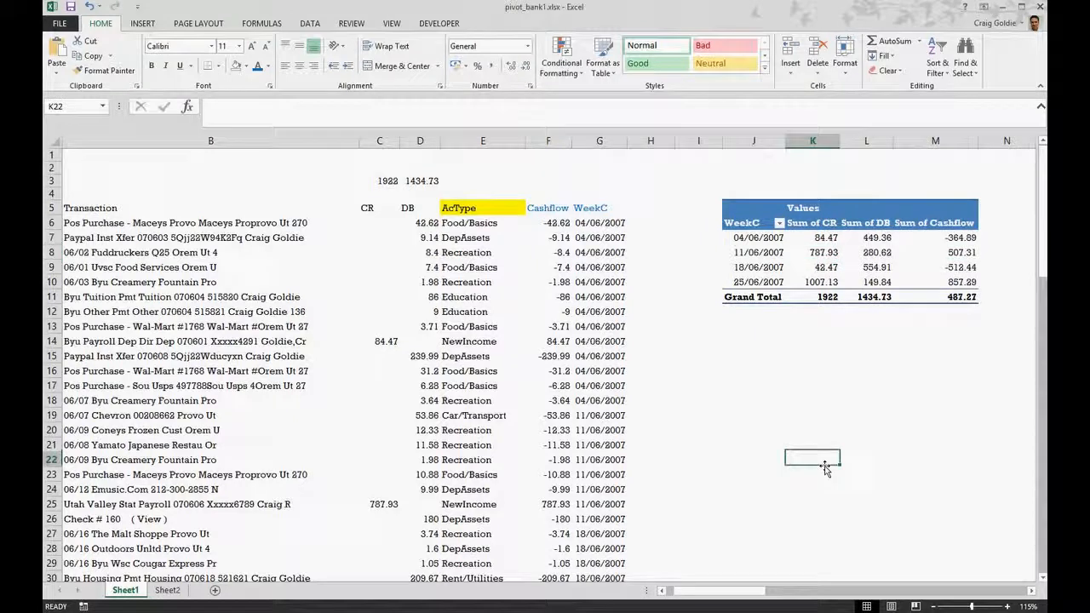
Step: Compare credits, debits and cashflow in the PivotTable's Grand Total row and in the week of 04/06/2007
{"action": "scroll", "coordinate": [773, 290], "scroll_direction": "right", "scroll_amount": 3}
{"action": "left_click", "coordinate": [766, 267]}
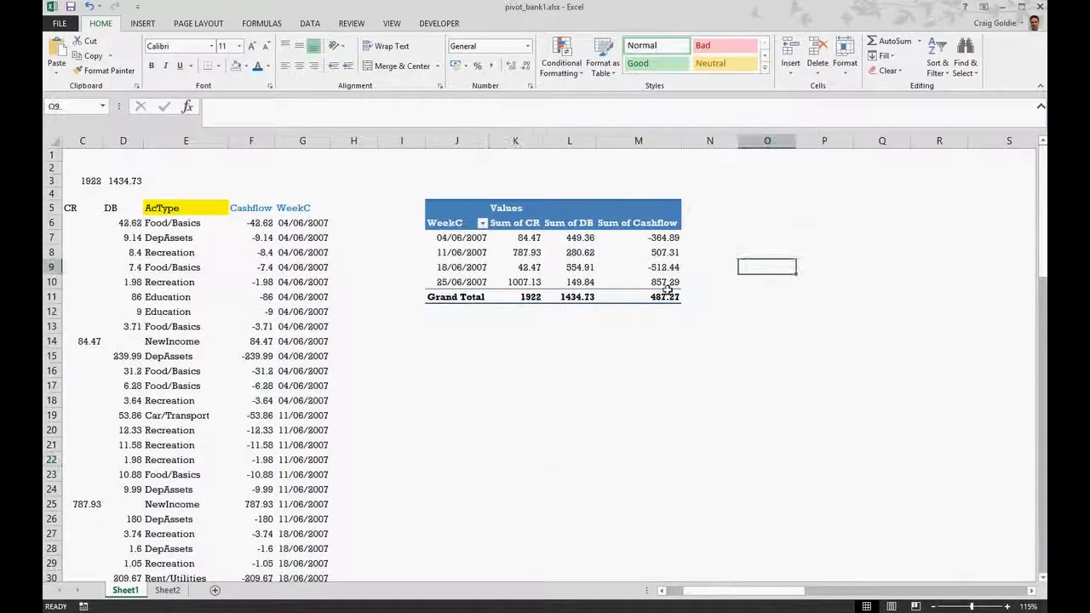
{"action": "left_click", "coordinate": [529, 295]}
{"action": "left_click", "coordinate": [579, 296]}
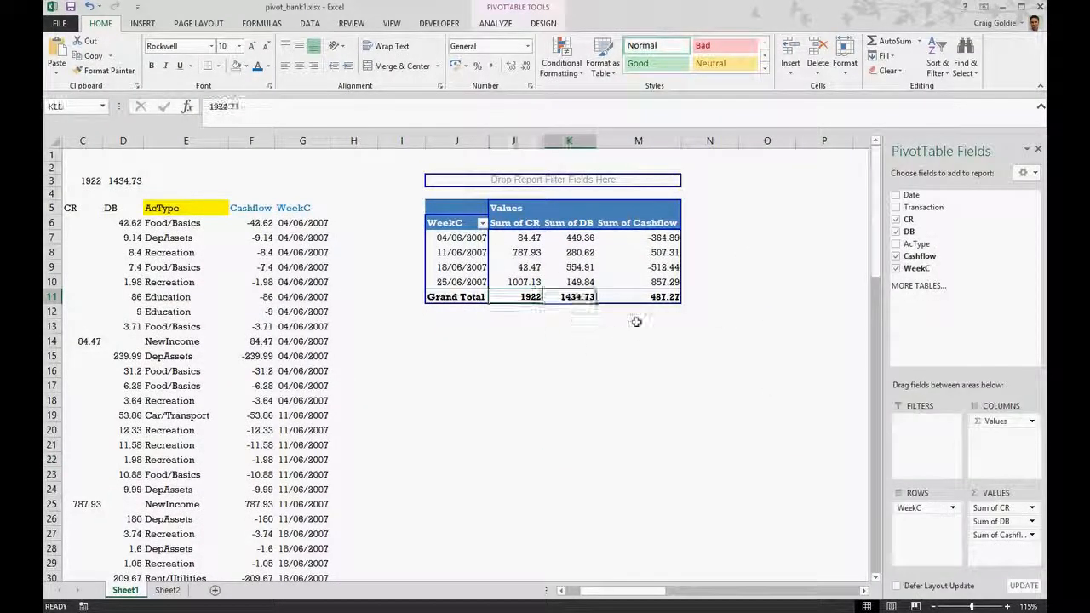
{"action": "left_click", "coordinate": [664, 296]}
{"action": "left_click", "coordinate": [522, 240]}
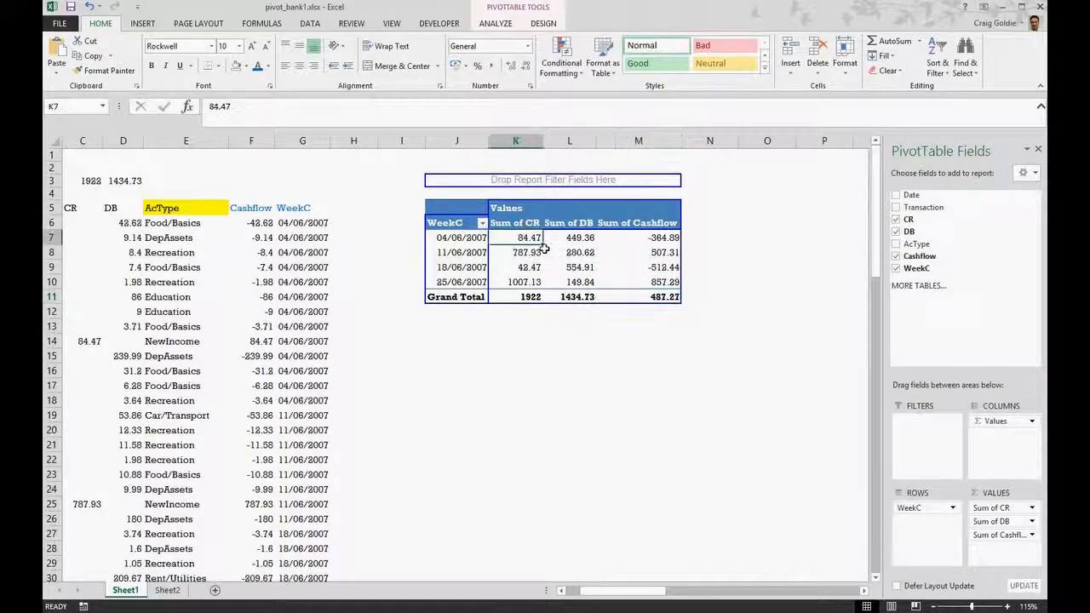
{"action": "left_click", "coordinate": [575, 239]}
{"action": "left_click", "coordinate": [655, 242]}
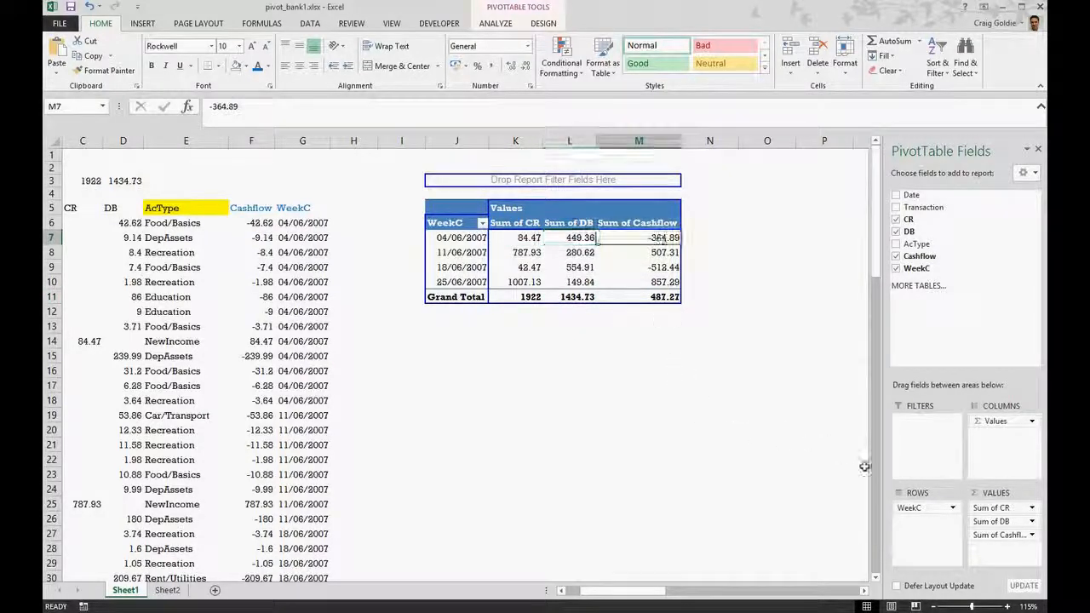
Step: Remove Sum of CR and Sum of DB from the PivotTable's values, keeping only Sum of Cashflow
{"action": "left_click_drag", "start_coordinate": [986, 509], "coordinate": [762, 412]}
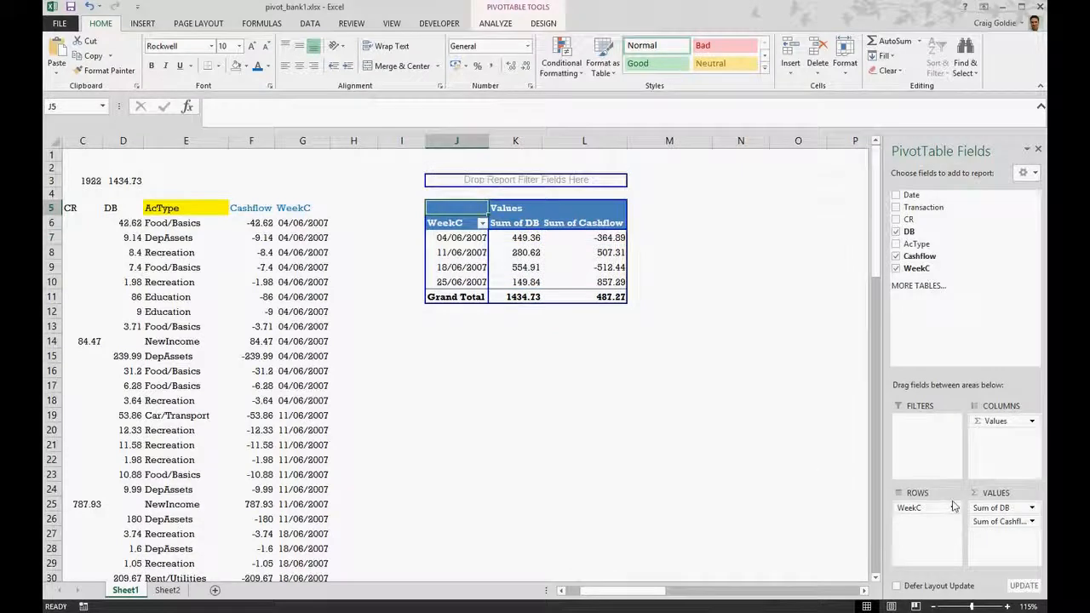
{"action": "left_click_drag", "start_coordinate": [983, 509], "coordinate": [677, 422]}
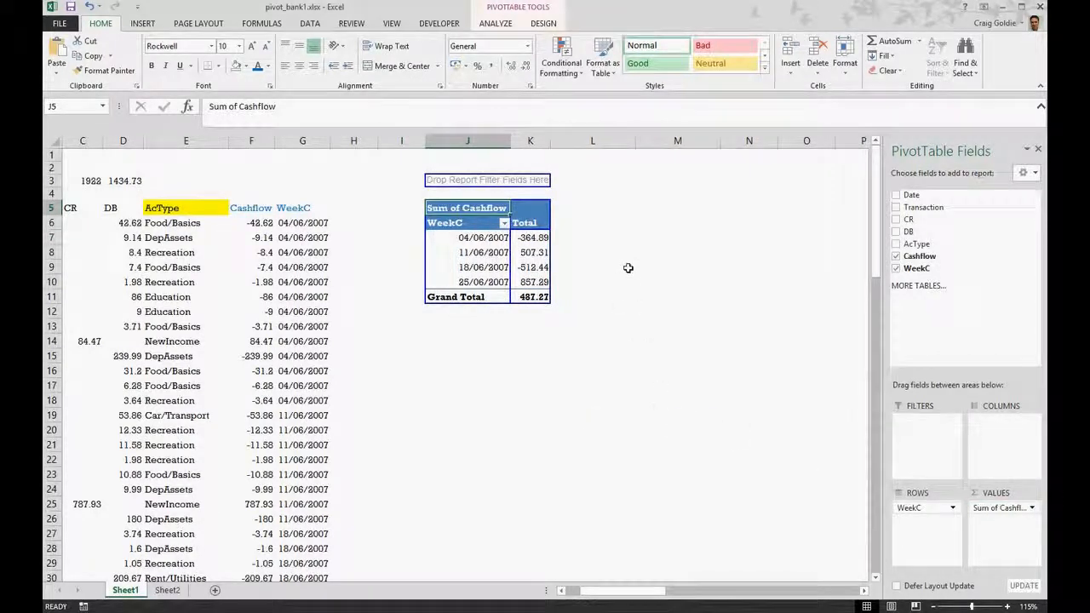
Step: Rearrange the PivotTable to show WeekC across the columns and AcType down the rows
{"action": "left_click_drag", "start_coordinate": [919, 509], "coordinate": [998, 439]}
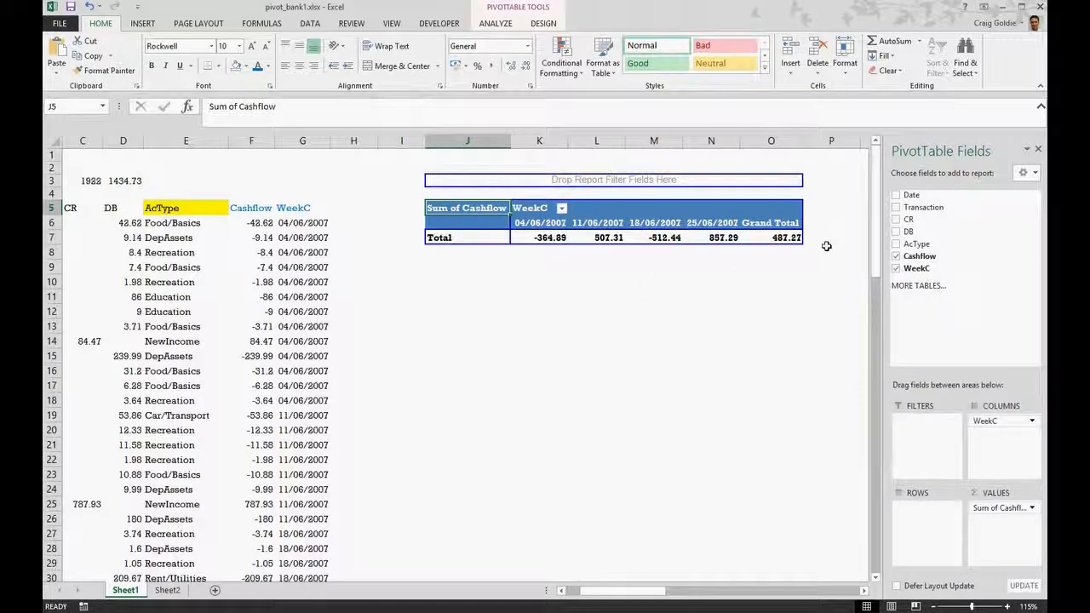
{"action": "left_click_drag", "start_coordinate": [928, 246], "coordinate": [913, 520]}
{"action": "left_click", "coordinate": [549, 476]}
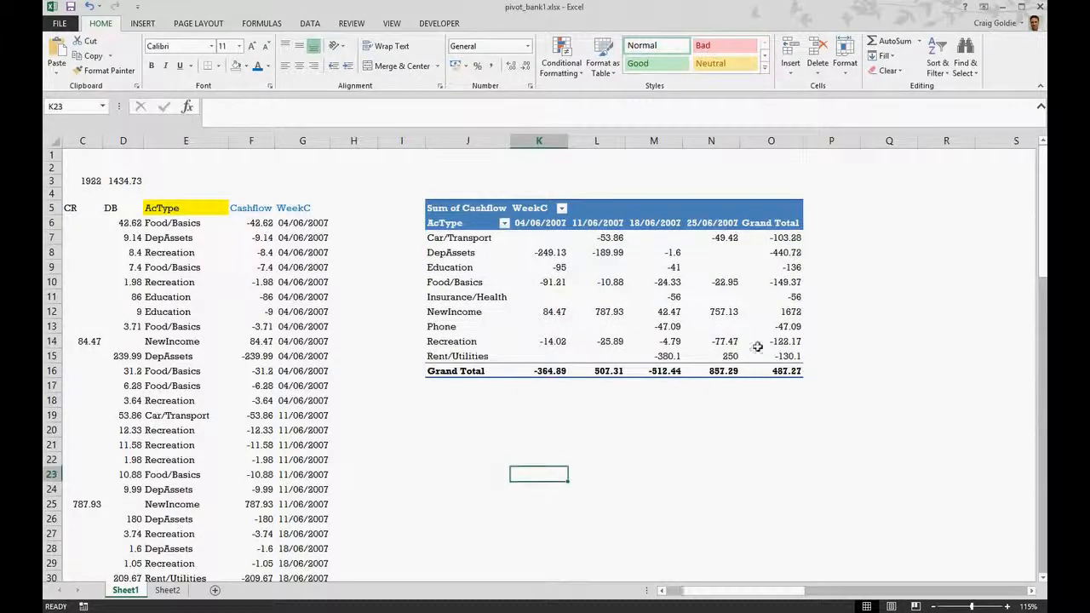
Step: Format the Sum of Cashflow values as Number with 0 decimal places, a thousands separator and red negatives with a minus sign
{"action": "right_click", "coordinate": [601, 254]}
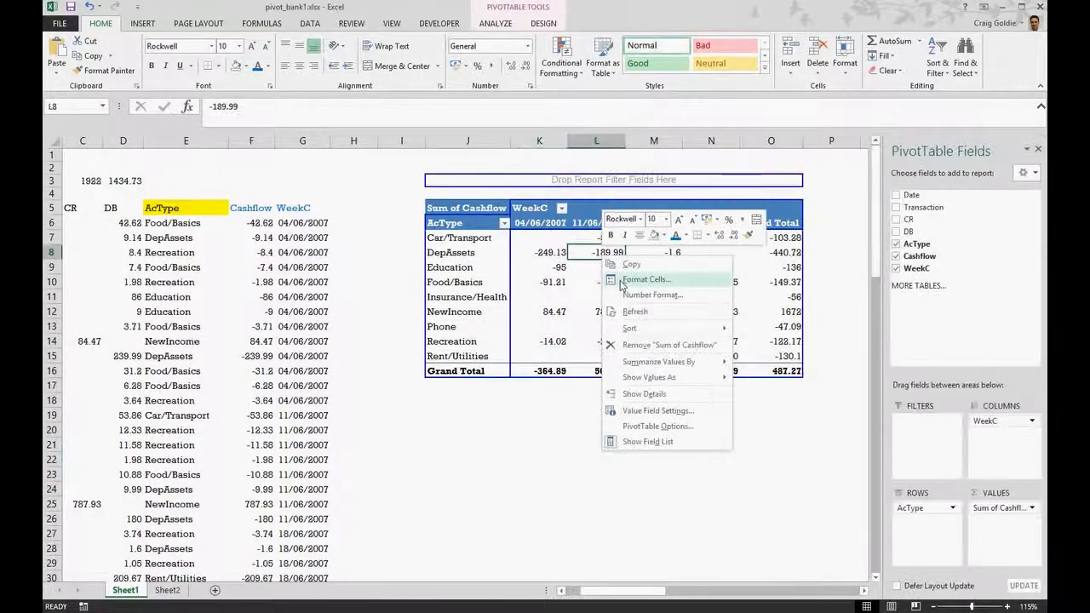
{"action": "left_click", "coordinate": [652, 410]}
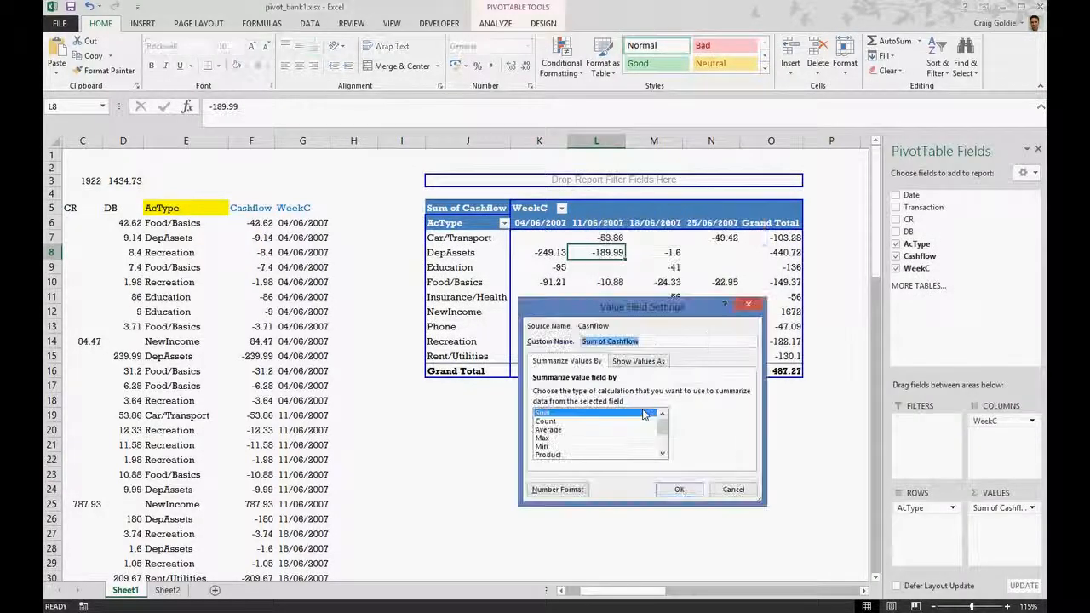
{"action": "left_click", "coordinate": [558, 492]}
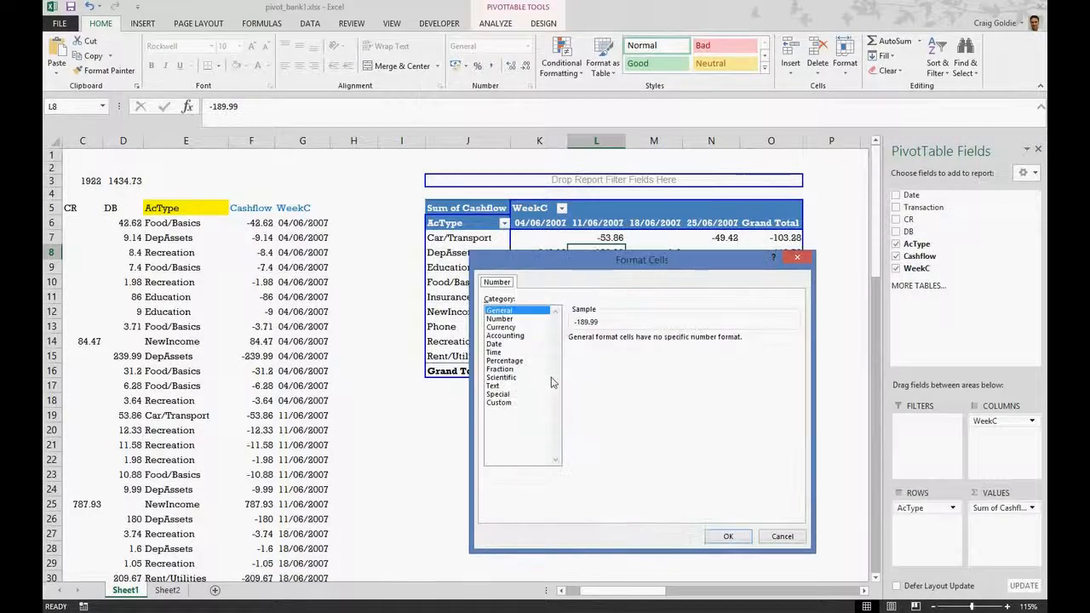
{"action": "left_click", "coordinate": [499, 319]}
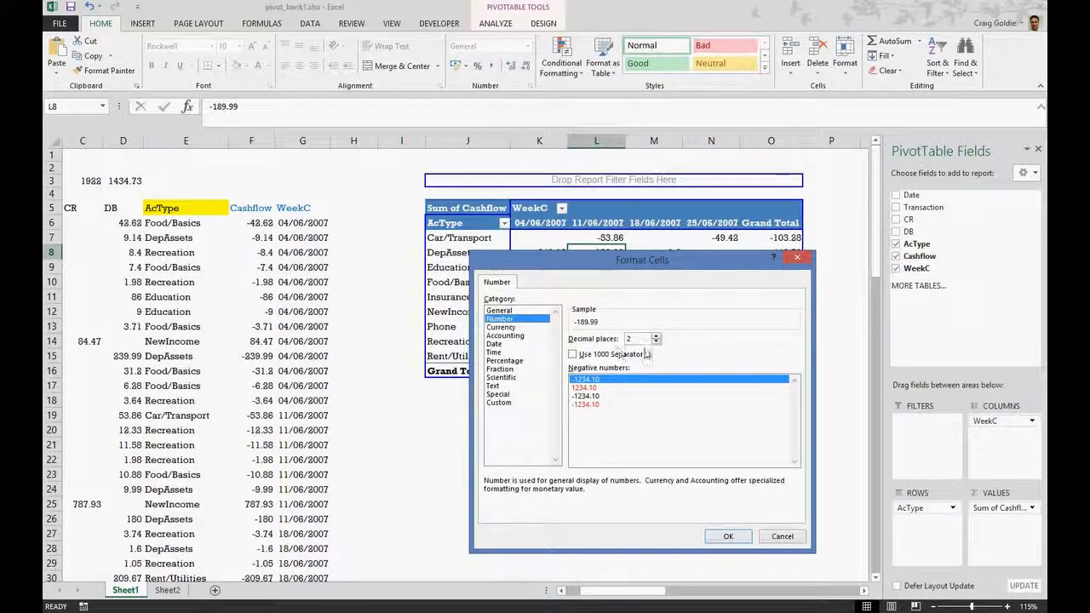
{"action": "left_click", "coordinate": [656, 342]}
{"action": "left_click", "coordinate": [656, 342]}
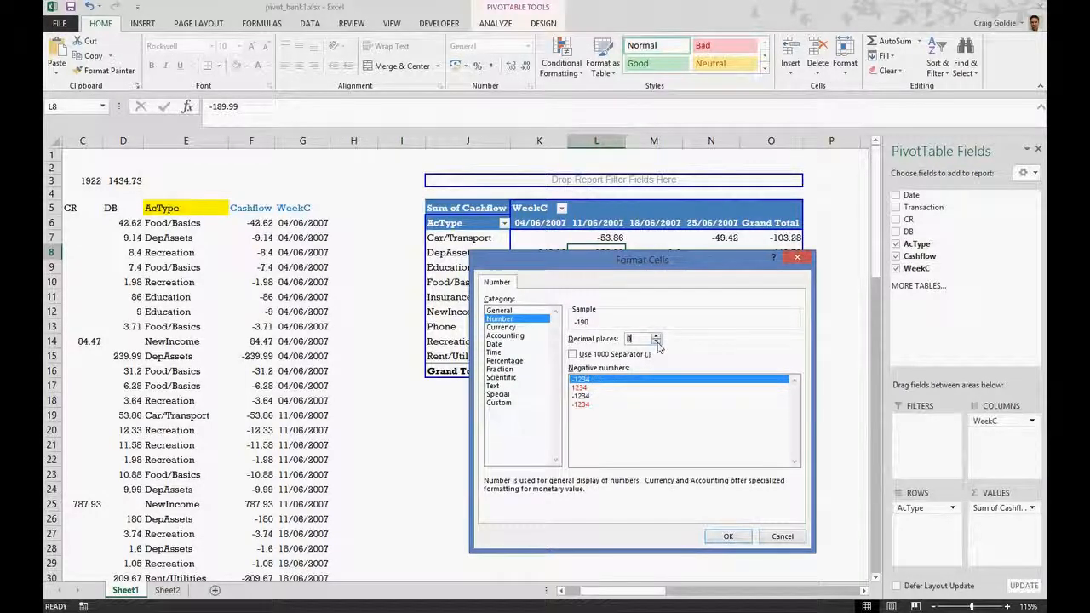
{"action": "left_click", "coordinate": [572, 354]}
{"action": "left_click", "coordinate": [583, 405]}
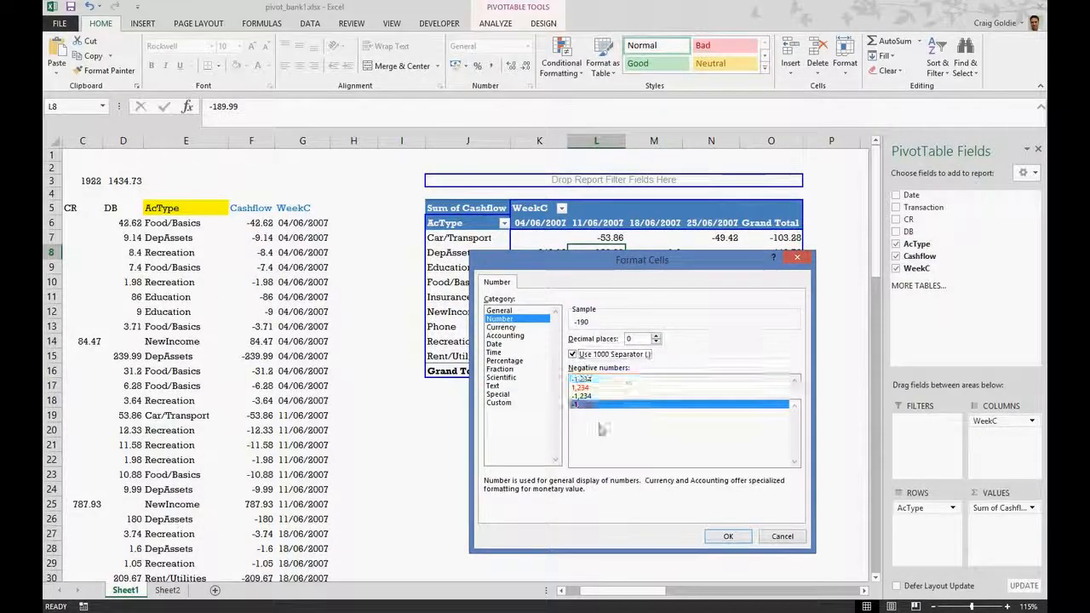
{"action": "left_click", "coordinate": [726, 536]}
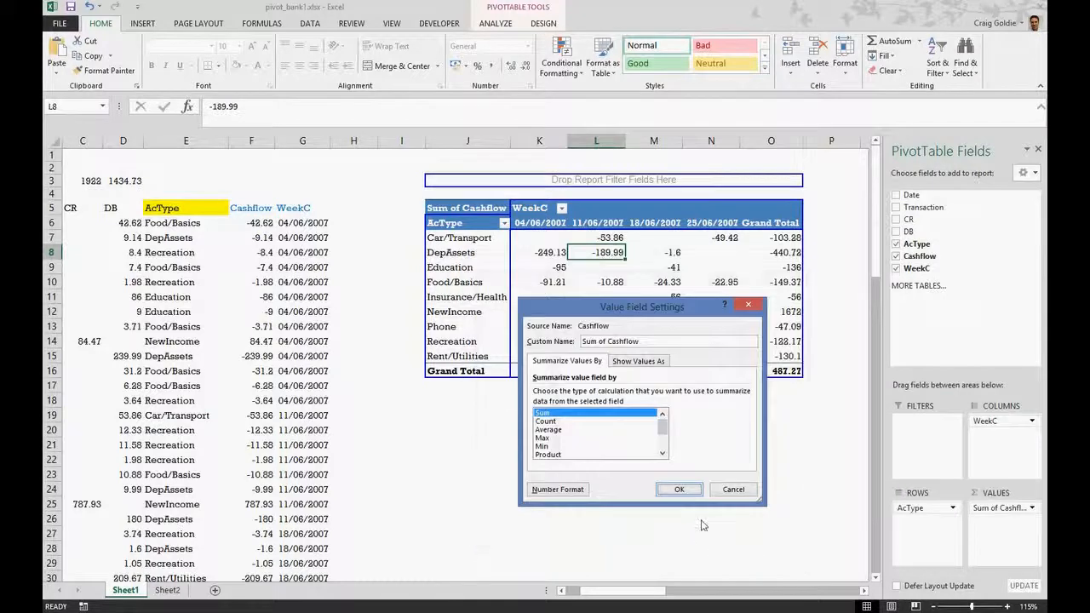
{"action": "left_click", "coordinate": [678, 491]}
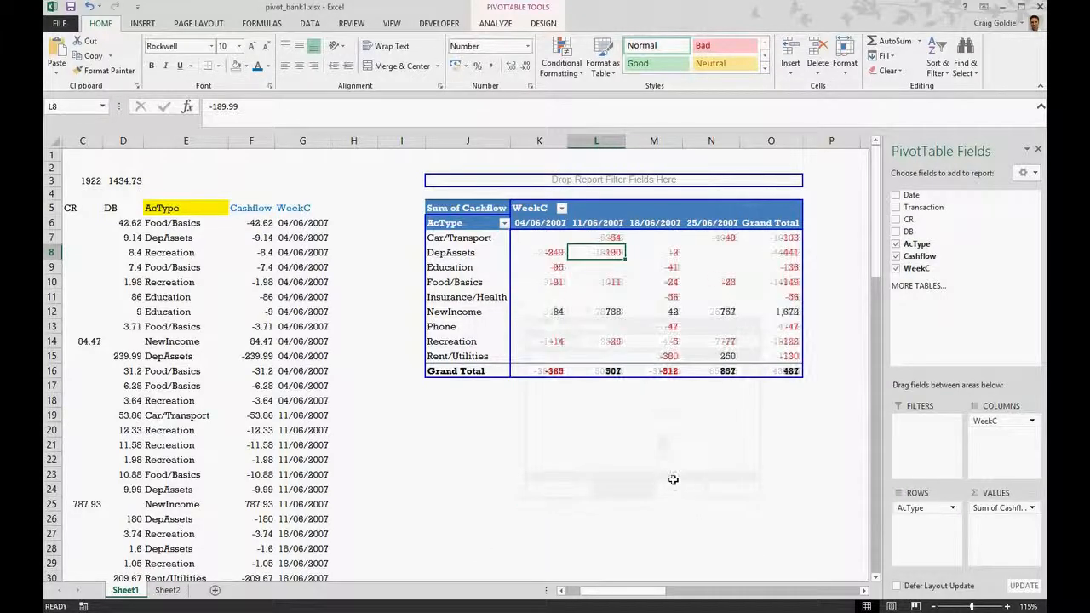
{"action": "left_click", "coordinate": [549, 431]}
{"action": "left_click_drag", "start_coordinate": [467, 140], "coordinate": [746, 170]}
{"action": "left_click", "coordinate": [904, 339]}
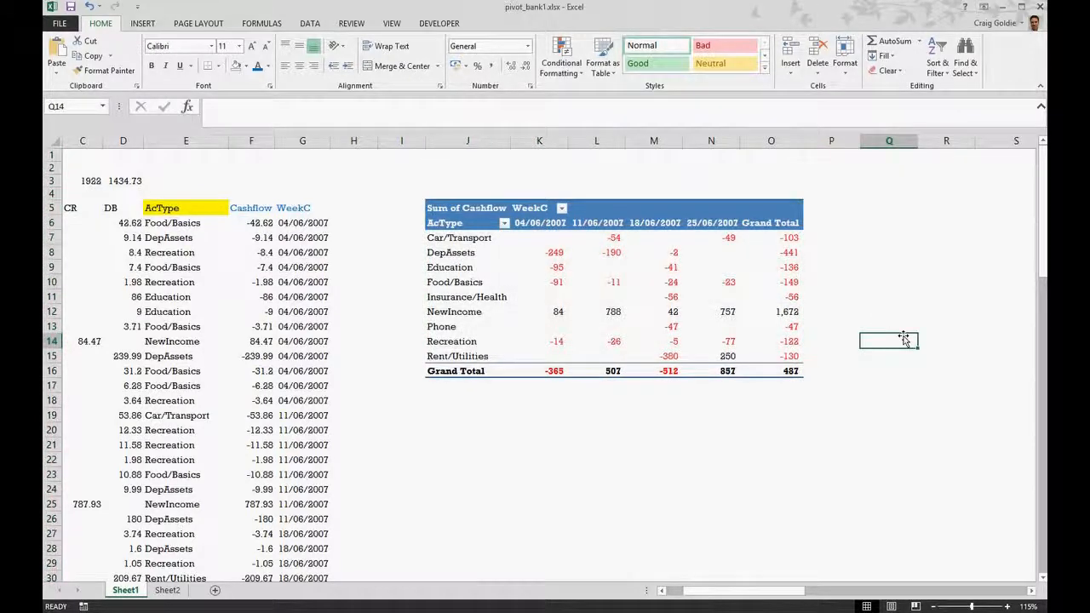